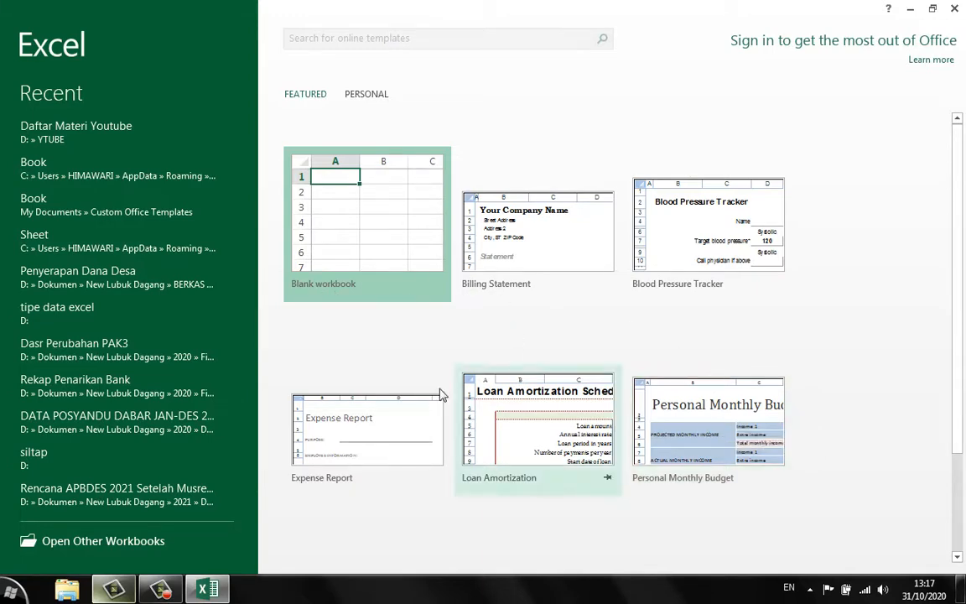
Create a new blank workbook and check its default font and font size
{"action": "left_click", "coordinate": [378, 241]}
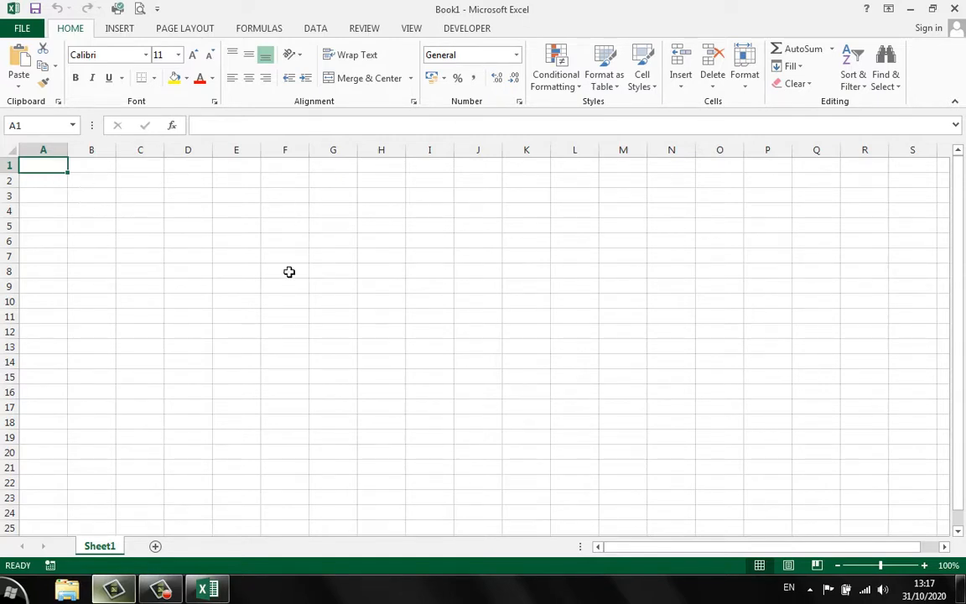
{"action": "left_click", "coordinate": [107, 56]}
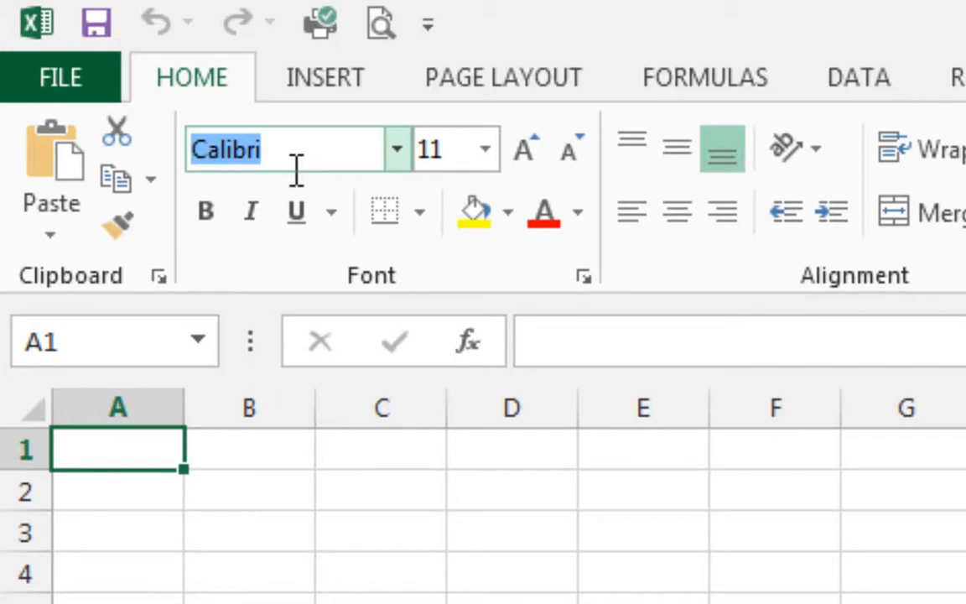
{"action": "left_click", "coordinate": [362, 485]}
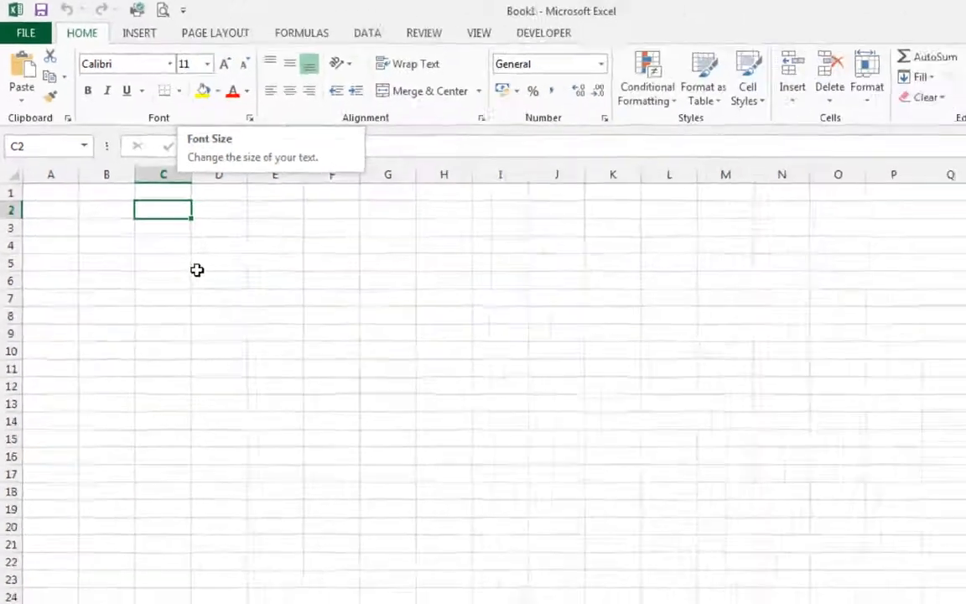
{"action": "left_click", "coordinate": [185, 265]}
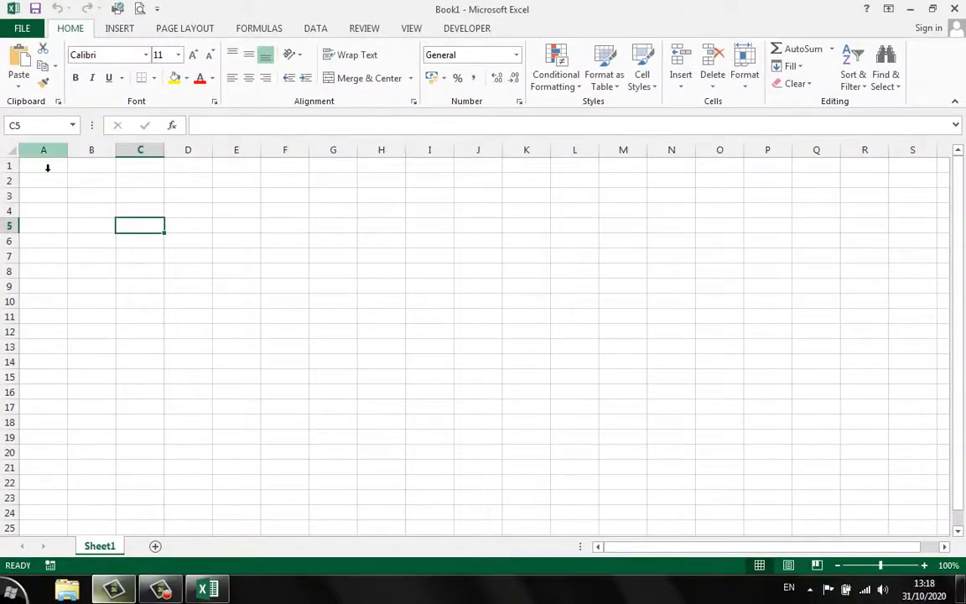
{"action": "left_click_drag", "start_coordinate": [53, 175], "coordinate": [272, 203]}
{"action": "left_click_drag", "start_coordinate": [234, 174], "coordinate": [781, 204]}
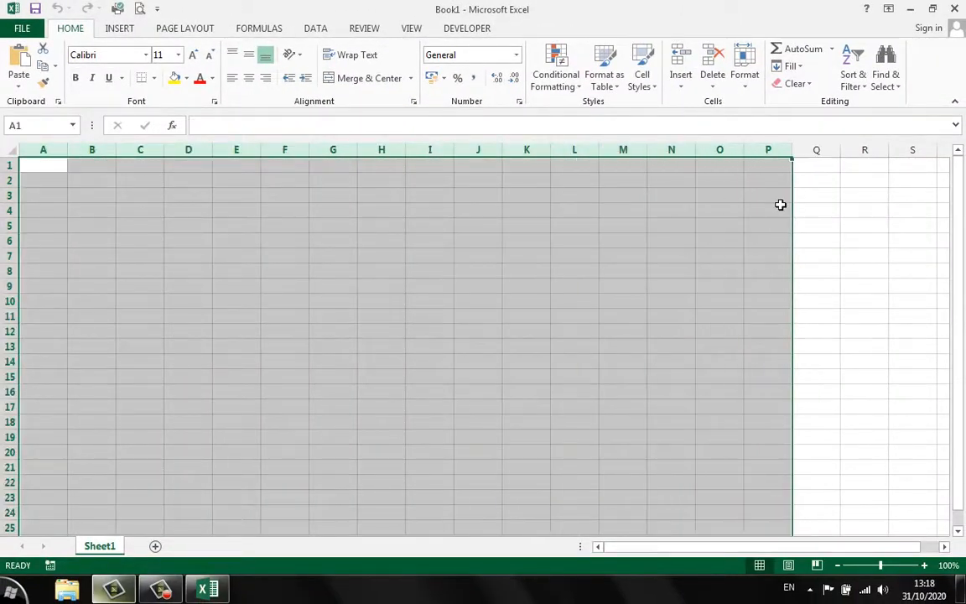
{"action": "left_click", "coordinate": [128, 209]}
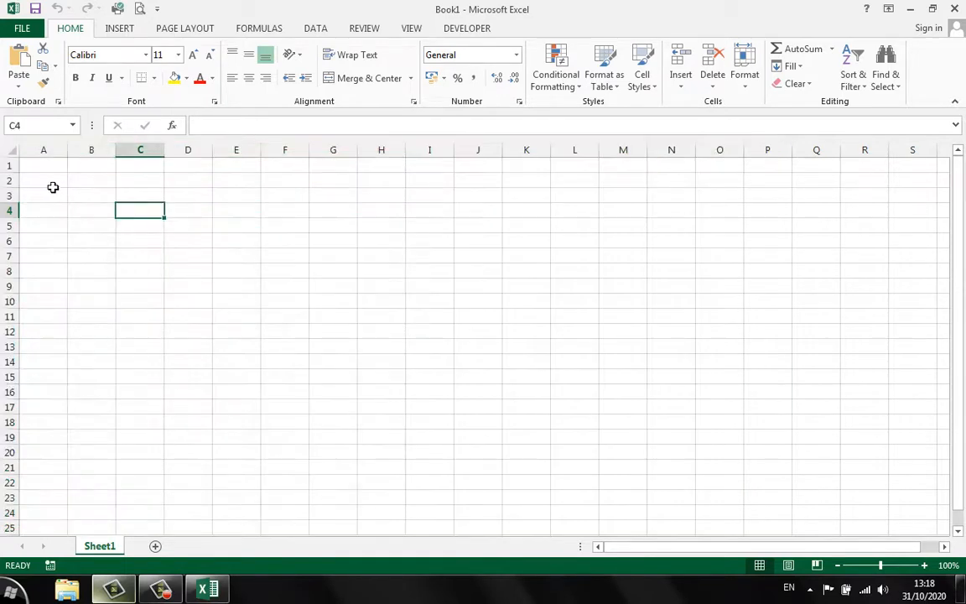
{"action": "left_click_drag", "start_coordinate": [12, 164], "coordinate": [6, 497]}
{"action": "left_click", "coordinate": [141, 346]}
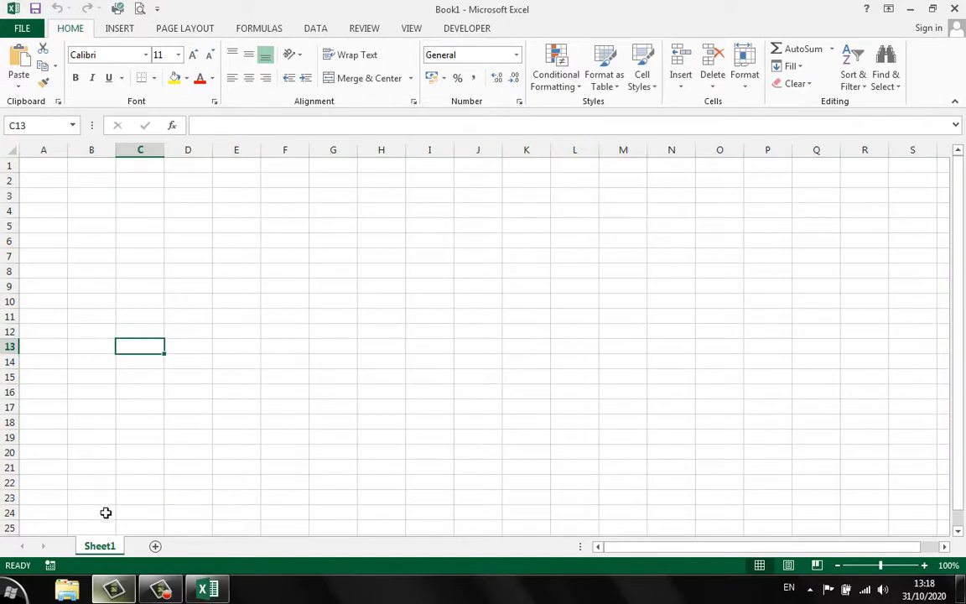
Review the worksheet's default paper size and margins in Page Setup
{"action": "left_click", "coordinate": [190, 29]}
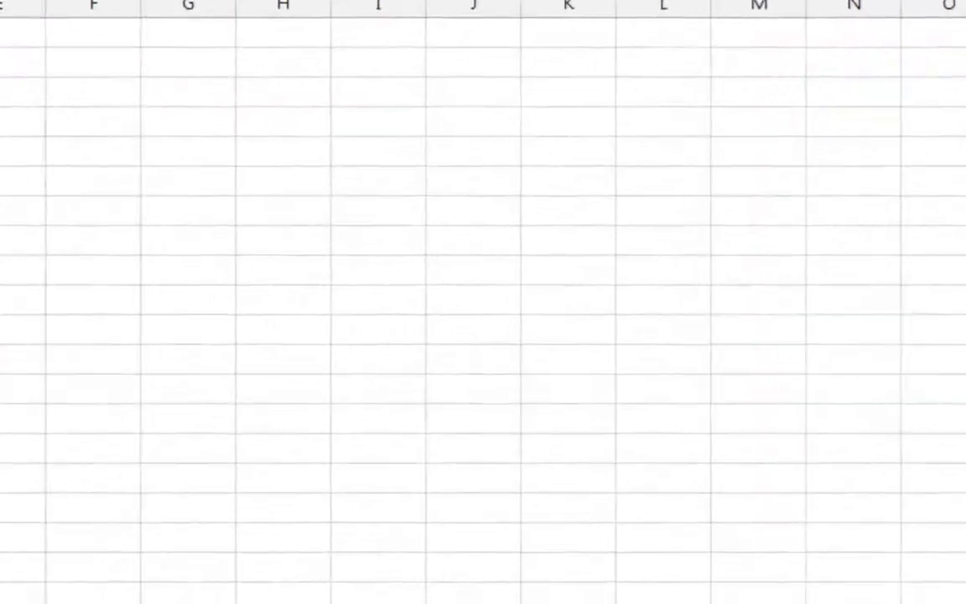
{"action": "left_click", "coordinate": [360, 102]}
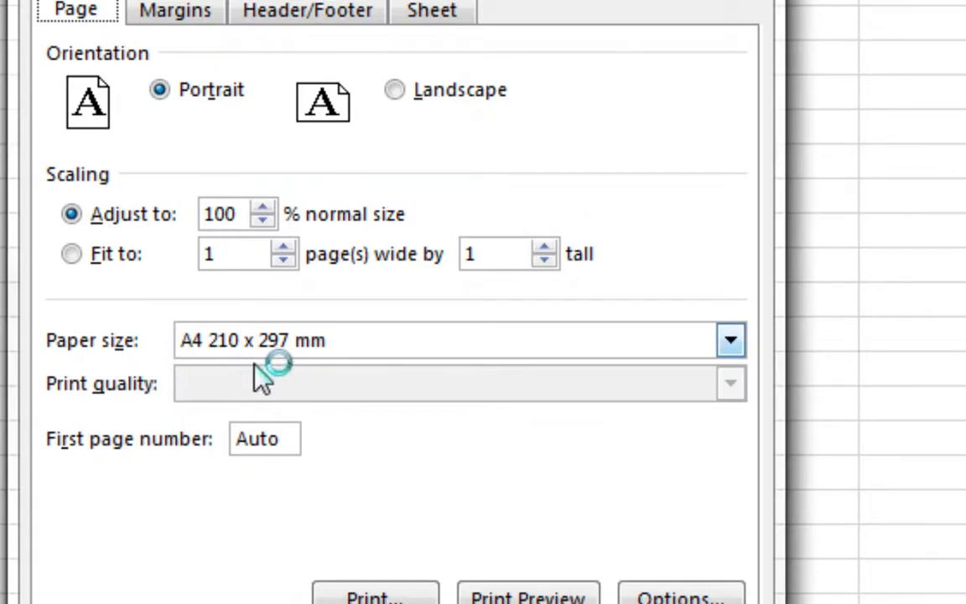
{"action": "left_click", "coordinate": [175, 11]}
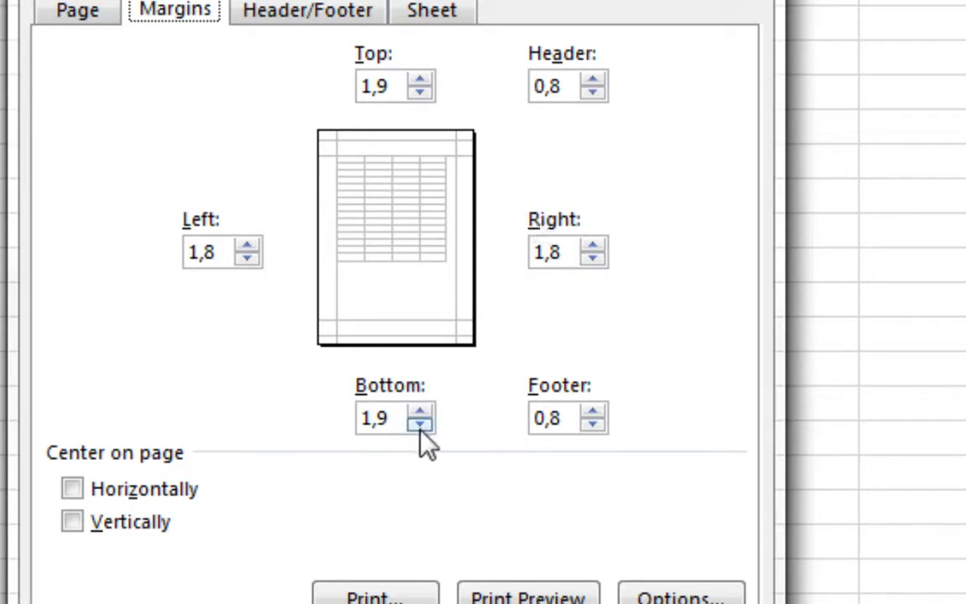
{"action": "left_click", "coordinate": [399, 427]}
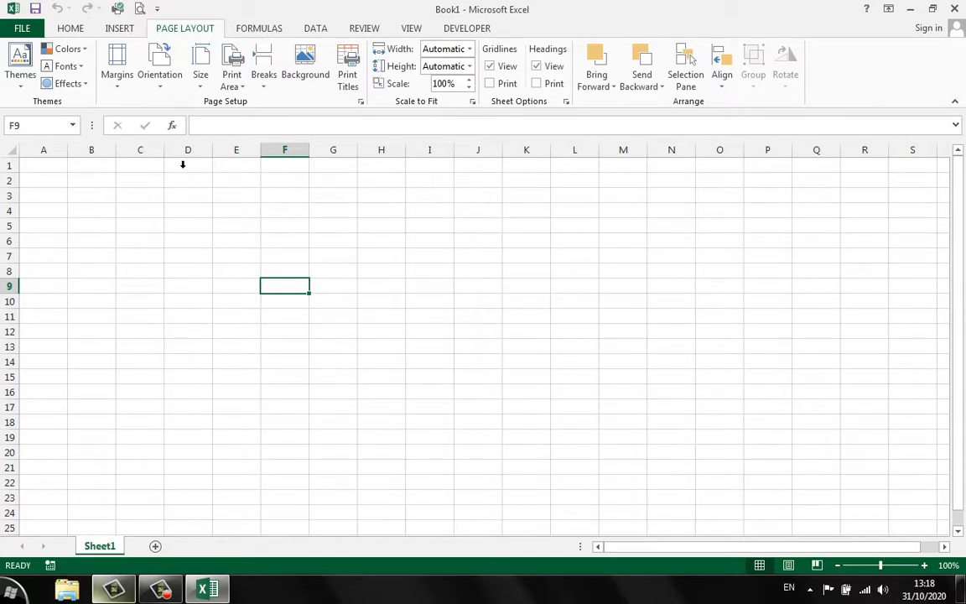
Set the font of the entire worksheet to Times New Roman, size 12
{"action": "left_click", "coordinate": [71, 28]}
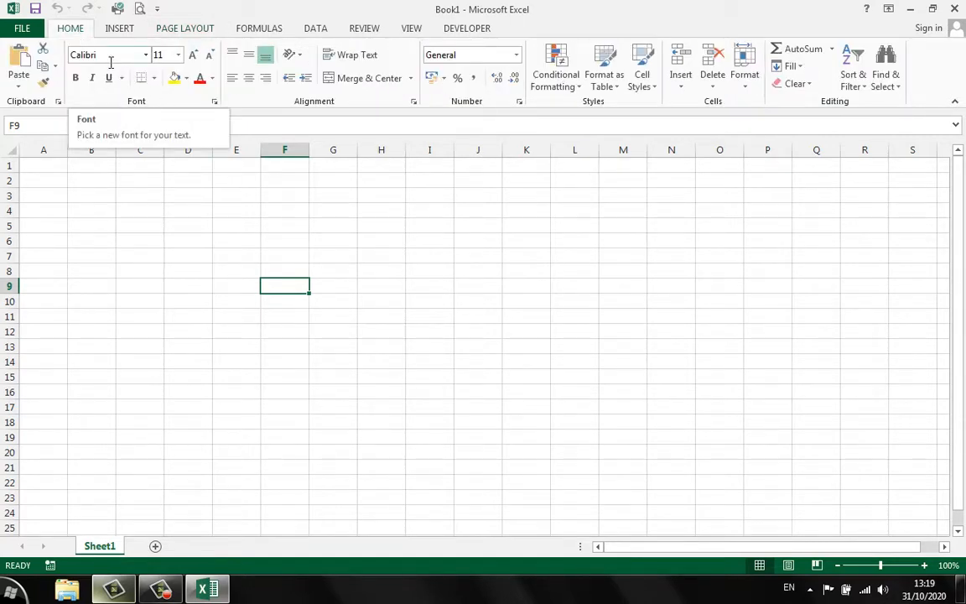
{"action": "left_click", "coordinate": [333, 226]}
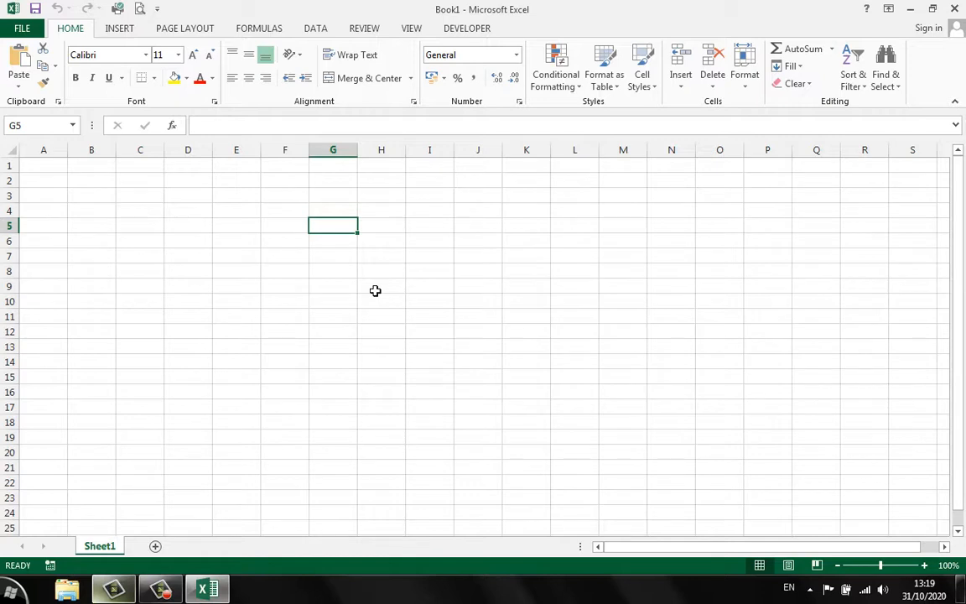
{"action": "left_click", "coordinate": [170, 232]}
{"action": "left_click", "coordinate": [102, 192]}
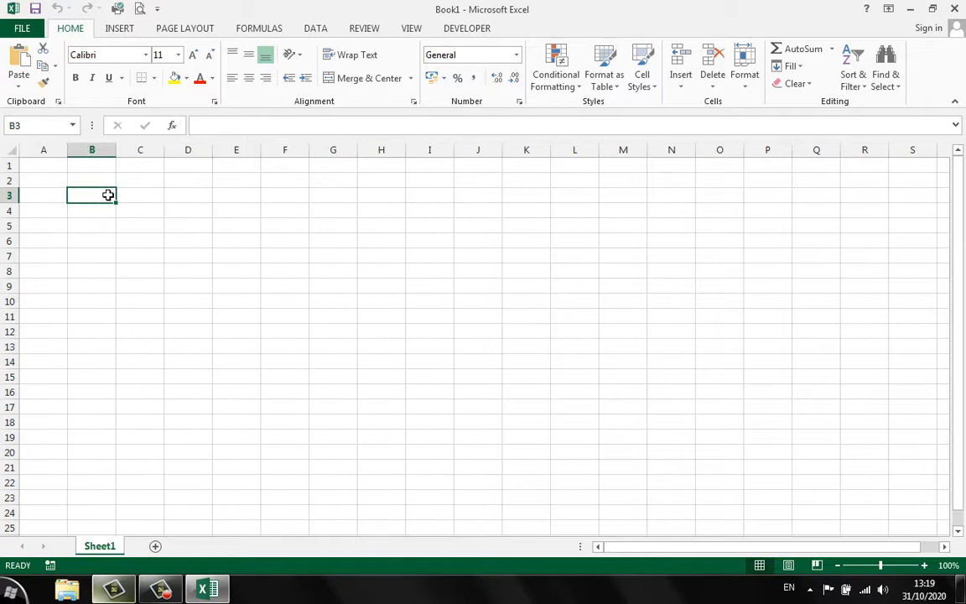
{"action": "left_click", "coordinate": [12, 155]}
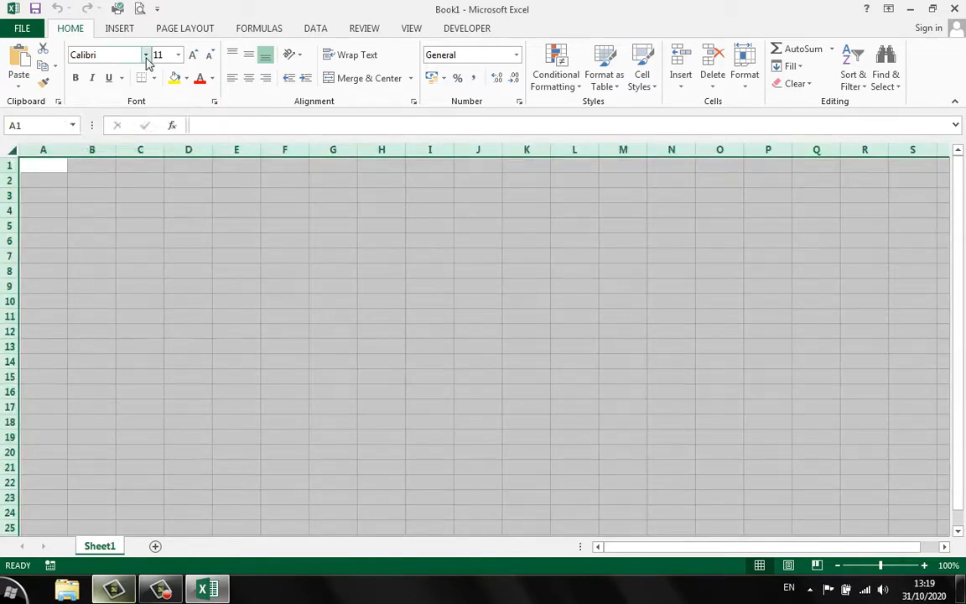
{"action": "left_click", "coordinate": [147, 56]}
{"action": "type", "text": "Times New Roma"}
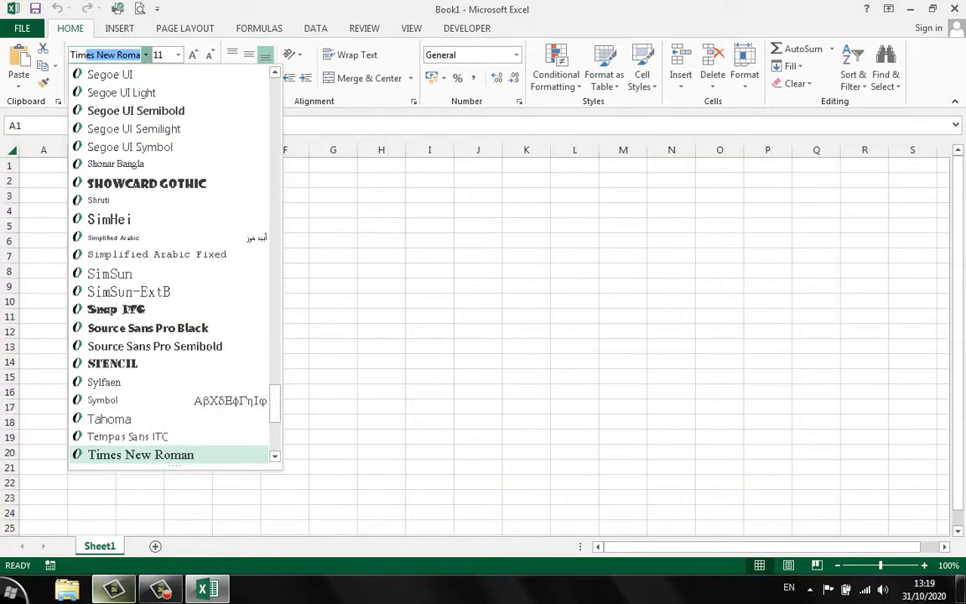
{"action": "key", "text": "Return"}
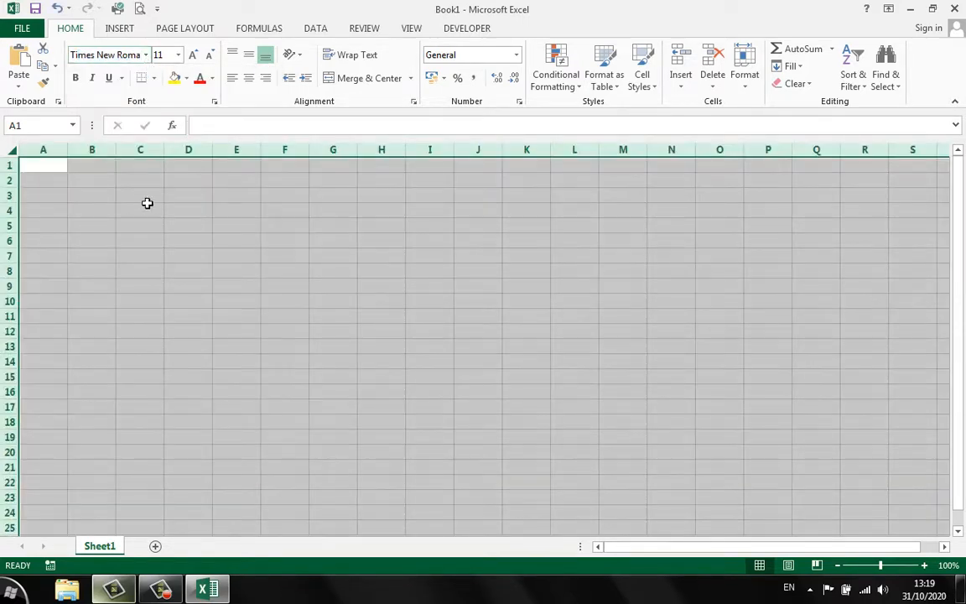
{"action": "left_click", "coordinate": [177, 58]}
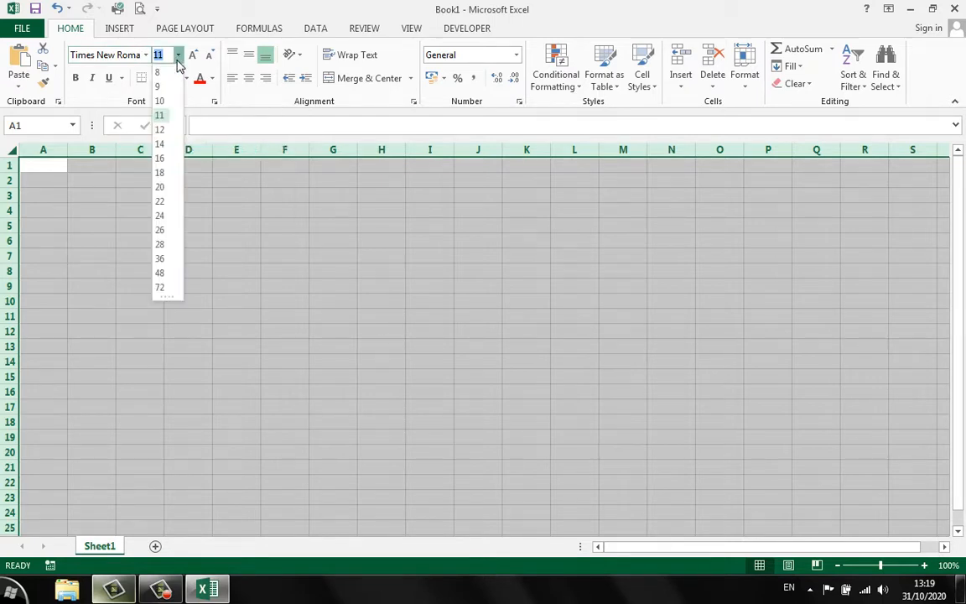
{"action": "left_click", "coordinate": [161, 130]}
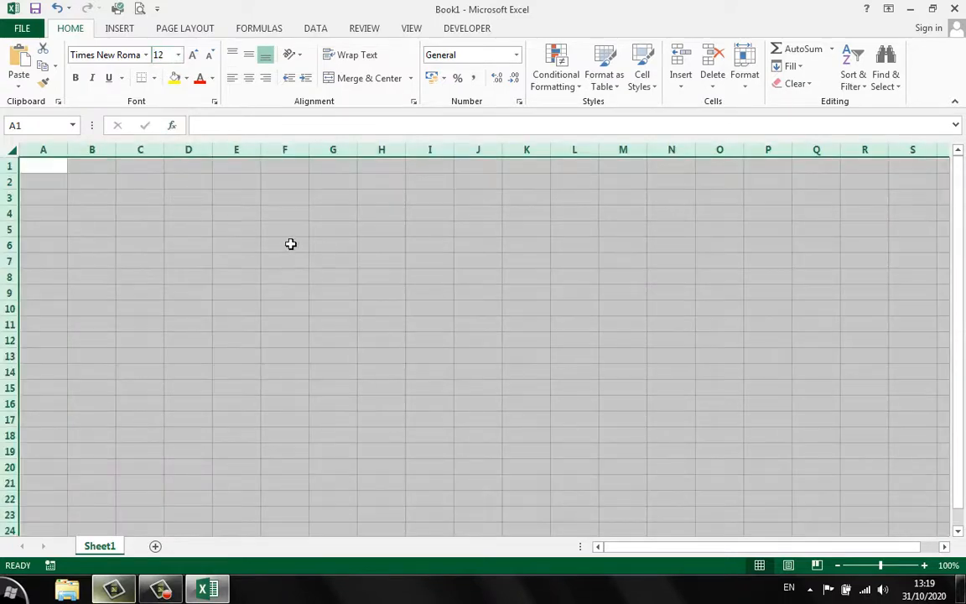
{"action": "left_click", "coordinate": [186, 214]}
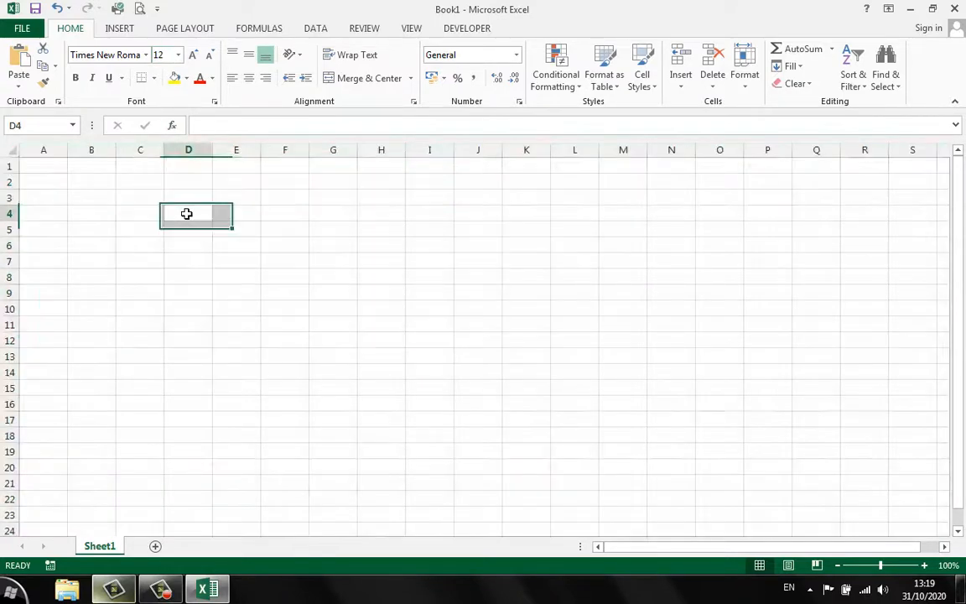
In Page Setup for Sheet1, choose Legal 8 1/2 x 14 in paper with portrait orientation
{"action": "left_click", "coordinate": [185, 29]}
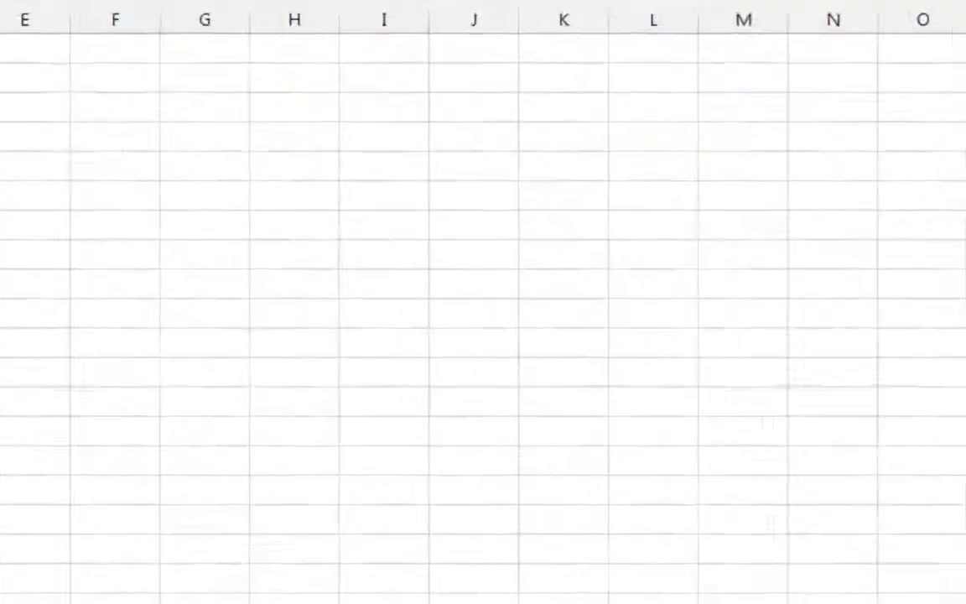
{"action": "left_click", "coordinate": [358, 98]}
{"action": "left_click", "coordinate": [351, 325]}
{"action": "scroll", "coordinate": [239, 453], "scroll_direction": "down", "scroll_amount": 3}
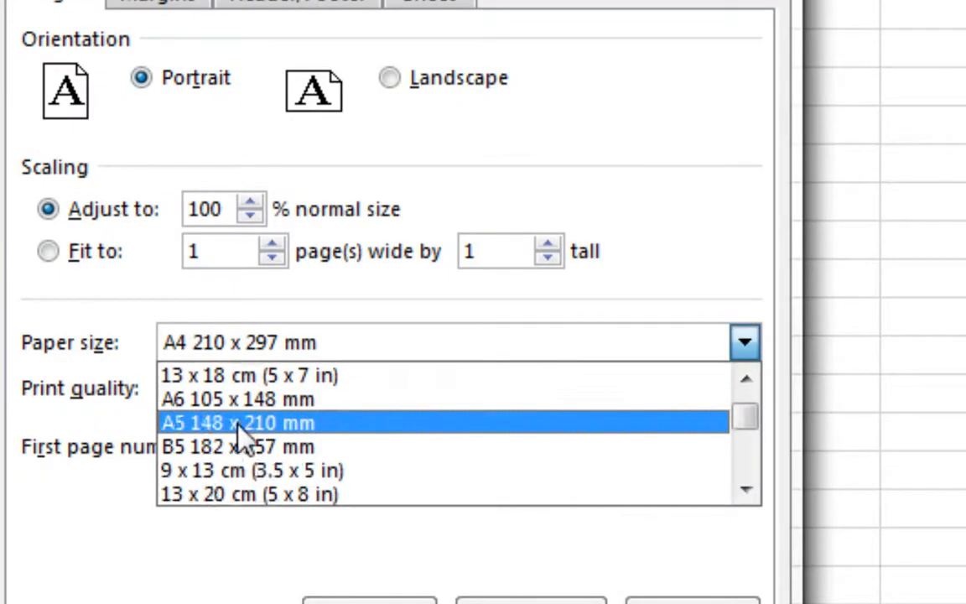
{"action": "scroll", "coordinate": [295, 486], "scroll_direction": "down", "scroll_amount": 1}
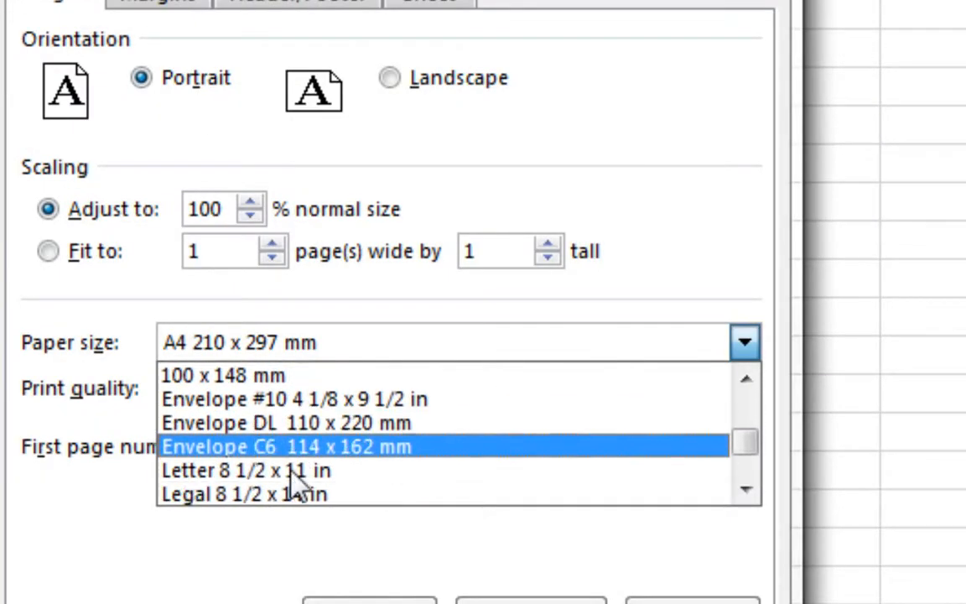
{"action": "left_click", "coordinate": [270, 495]}
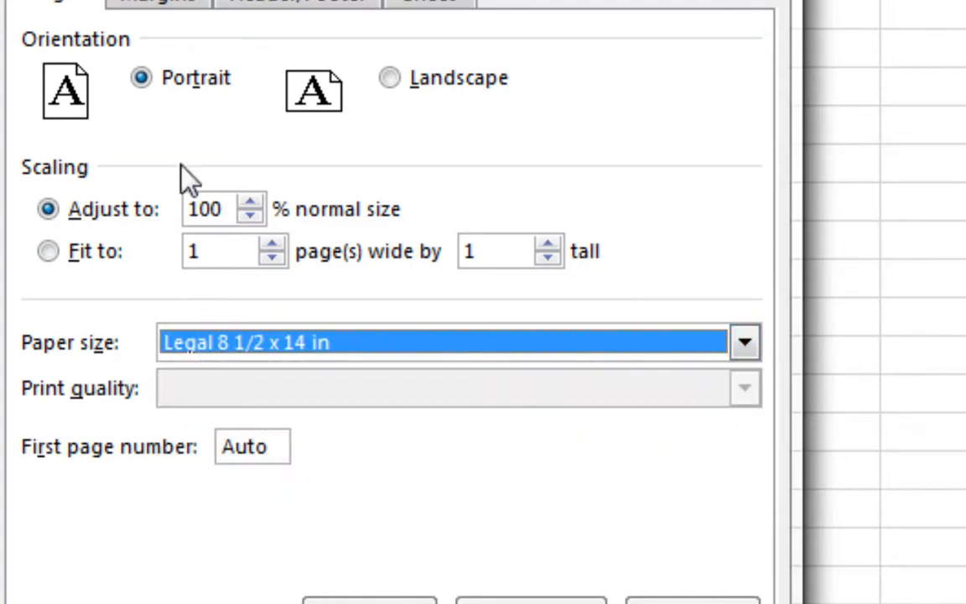
{"action": "left_click", "coordinate": [167, 84]}
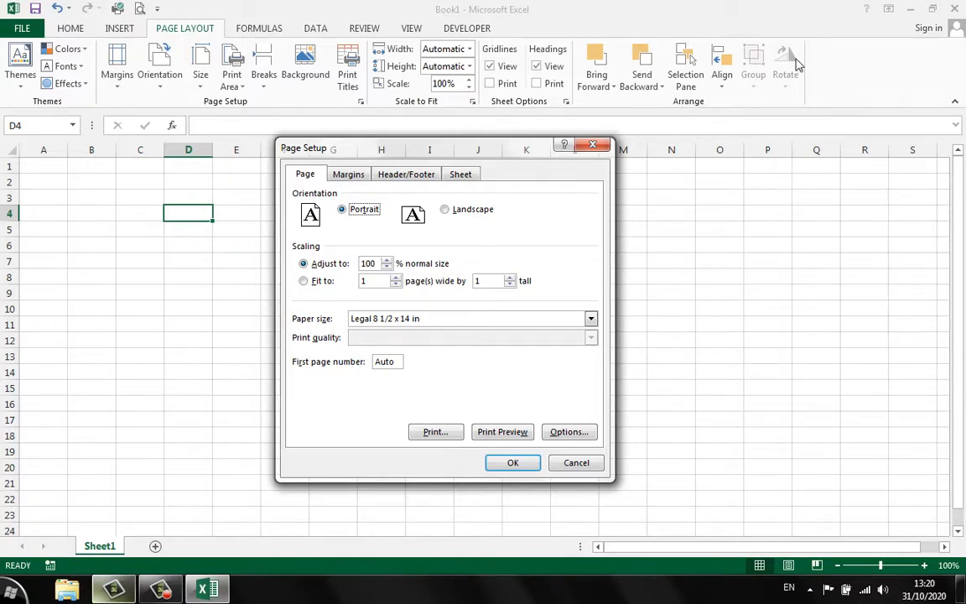
Set Sheet1's bottom page margin to 3 and apply the page setup
{"action": "left_click", "coordinate": [349, 173]}
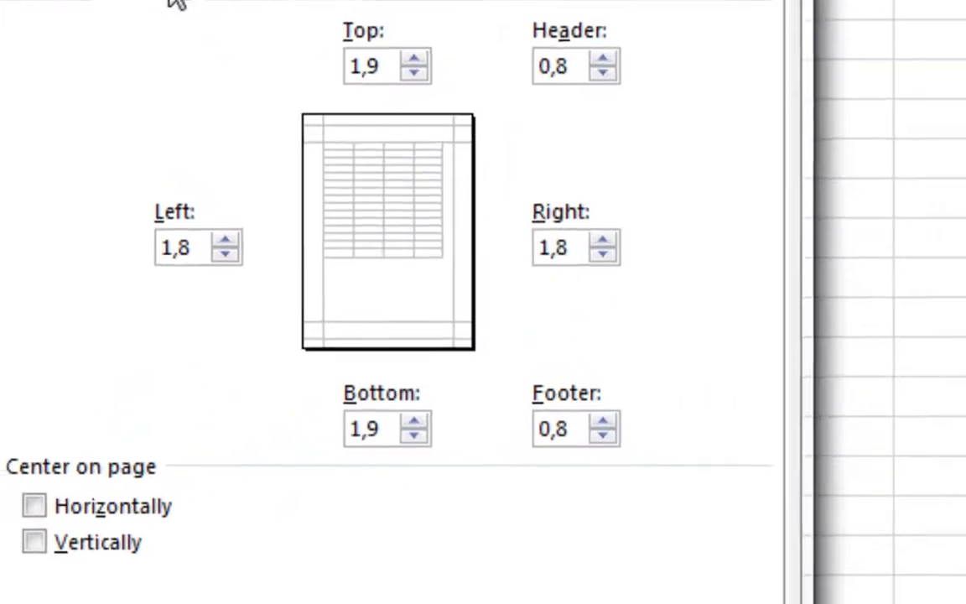
{"action": "double_click", "coordinate": [417, 375]}
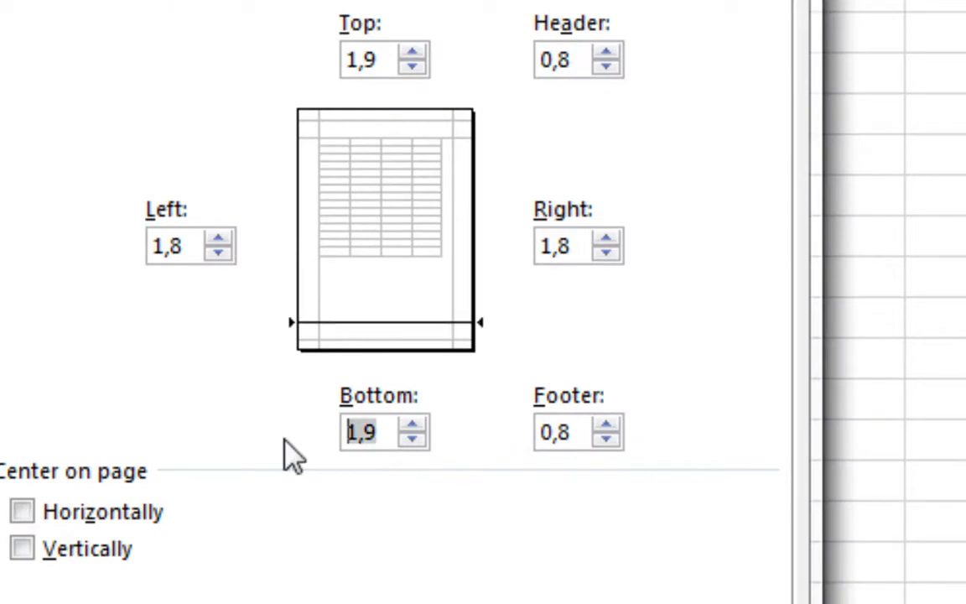
{"action": "type", "text": "3"}
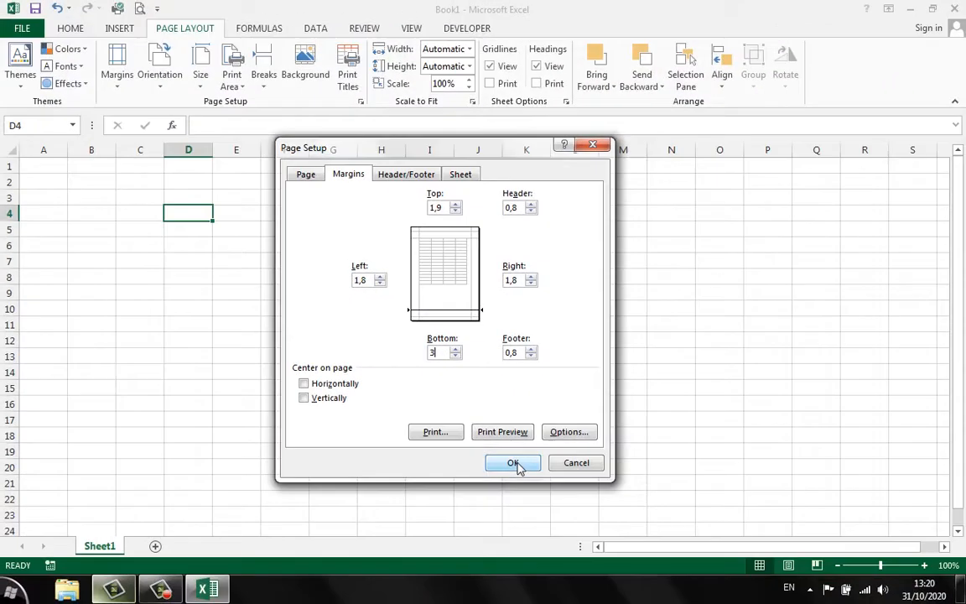
{"action": "left_click", "coordinate": [513, 462]}
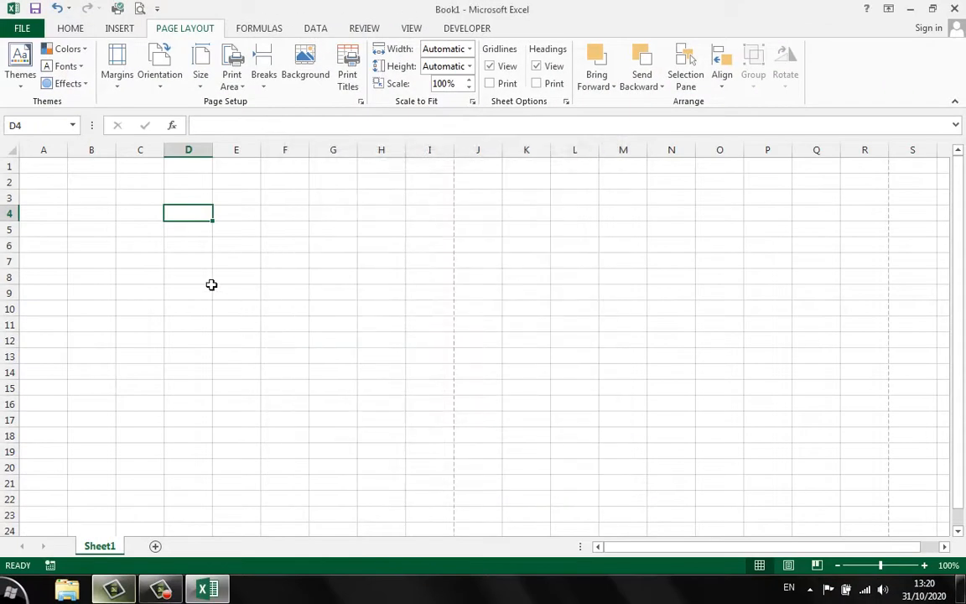
{"action": "left_click", "coordinate": [200, 277]}
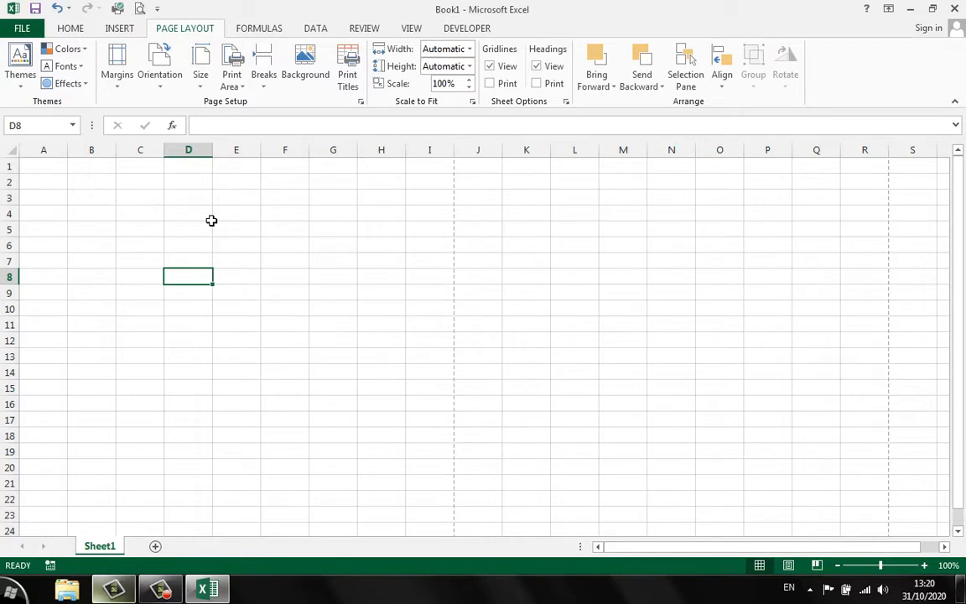
{"action": "left_click", "coordinate": [285, 261]}
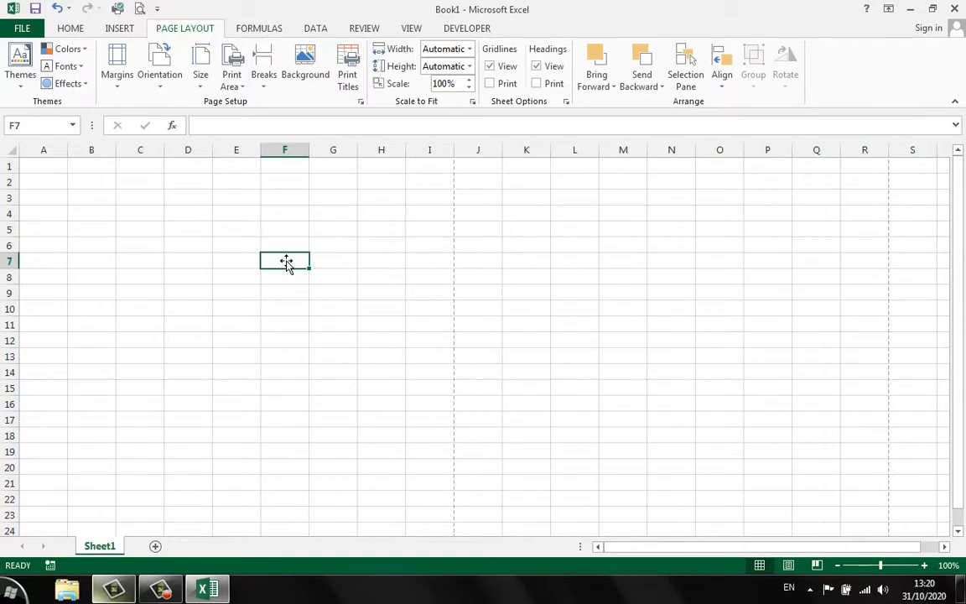
Add a second worksheet and review its paper size and margins in Page Setup
{"action": "left_click", "coordinate": [155, 547]}
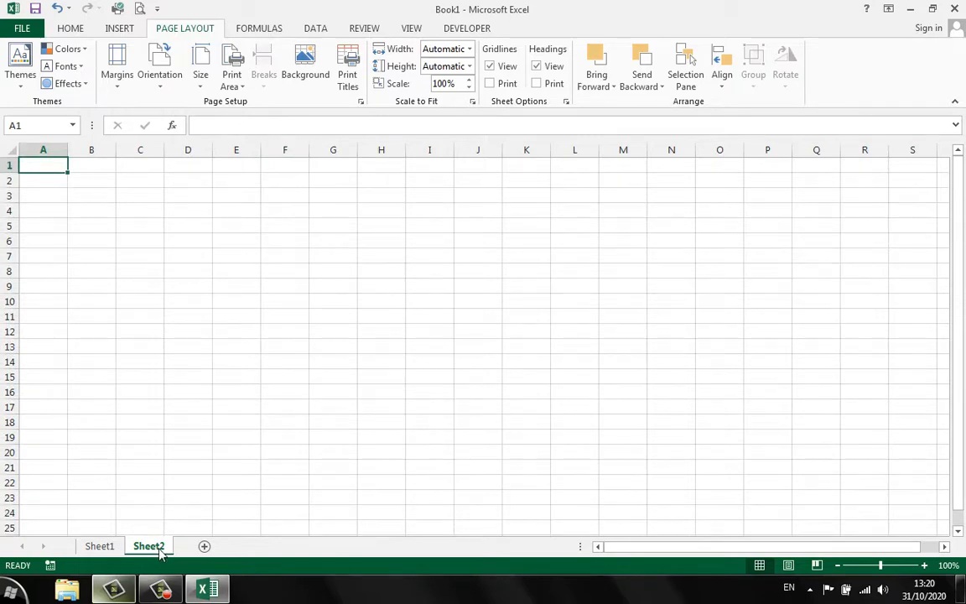
{"action": "left_click", "coordinate": [362, 103]}
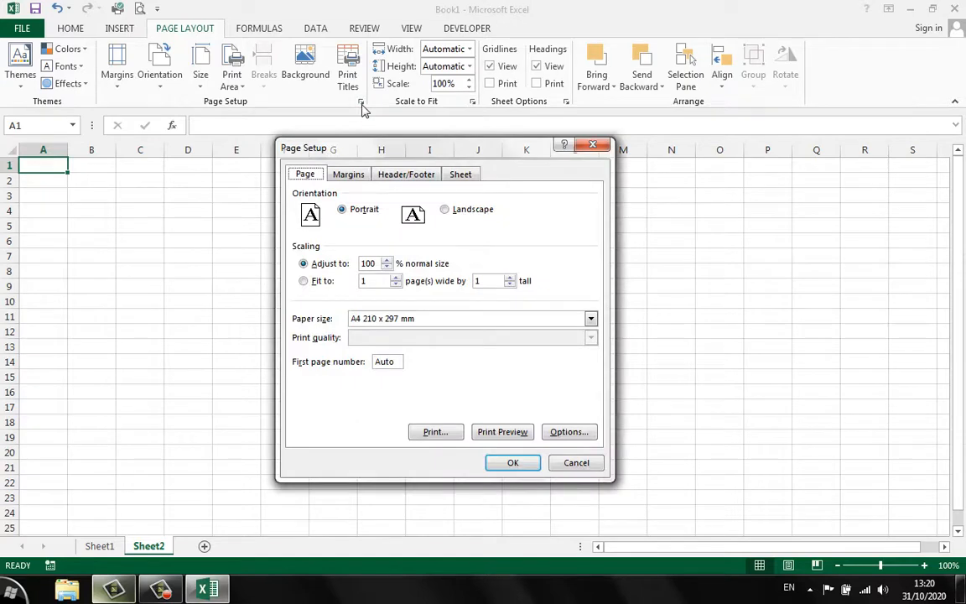
{"action": "left_click_drag", "start_coordinate": [363, 154], "coordinate": [384, 184]}
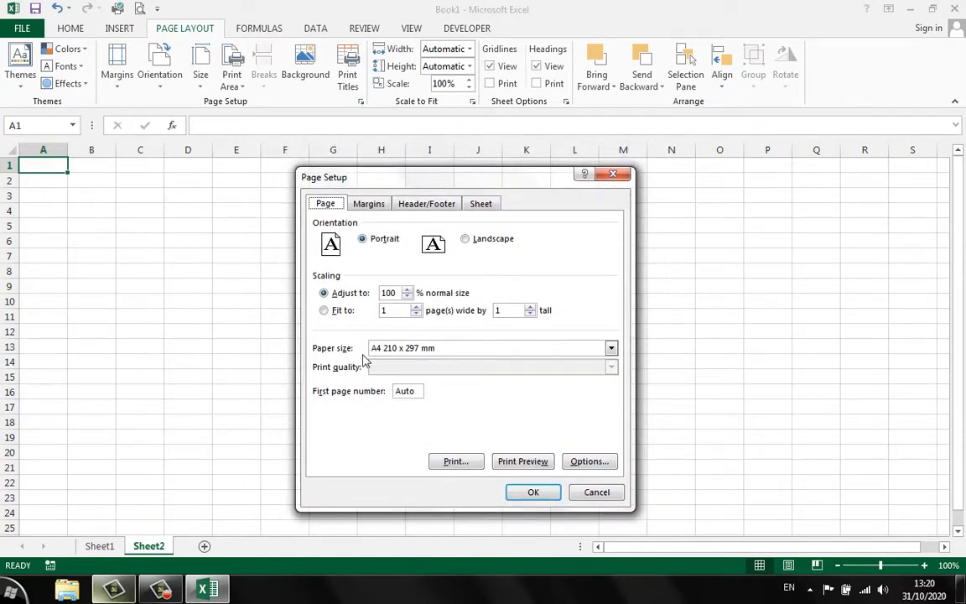
{"action": "left_click", "coordinate": [370, 204]}
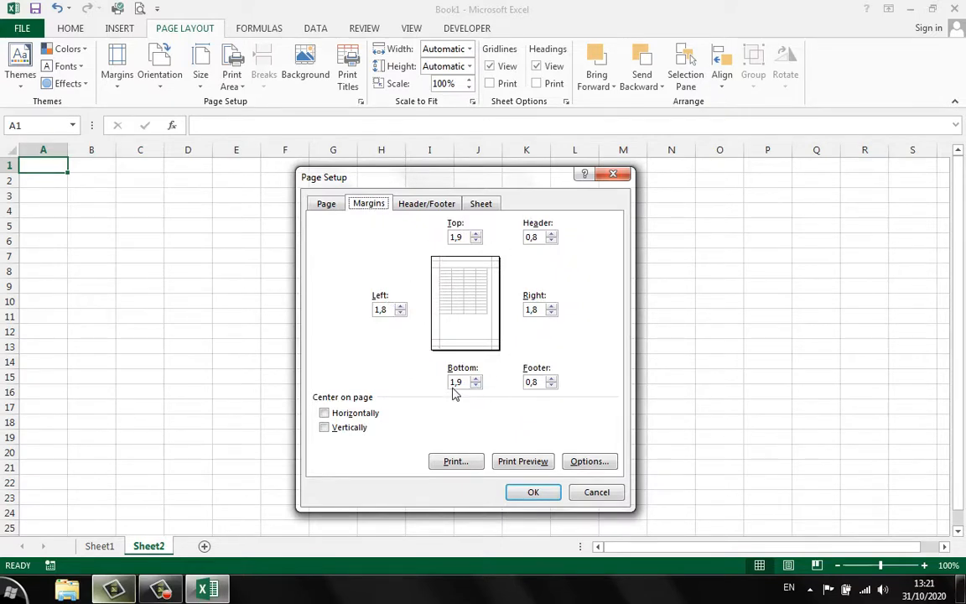
Close Page Setup without changes and check the default font and font size of Sheet2
{"action": "key", "text": "Escape"}
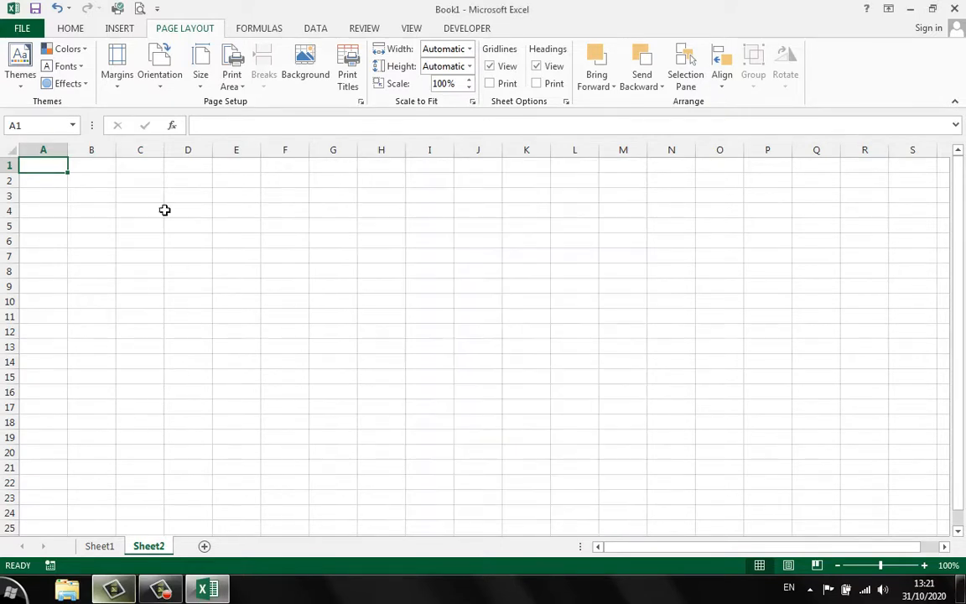
{"action": "left_click", "coordinate": [74, 29]}
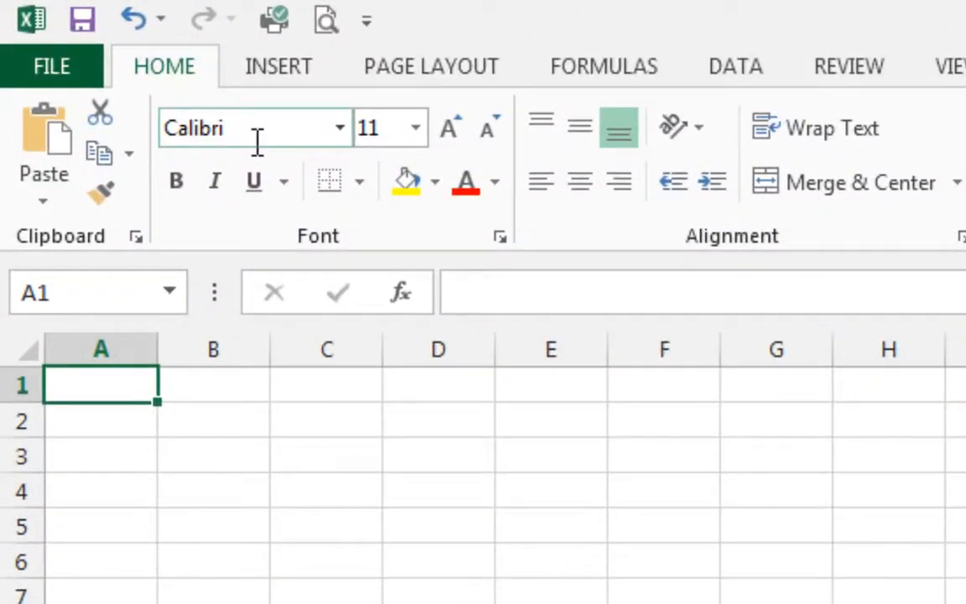
{"action": "left_click", "coordinate": [258, 143]}
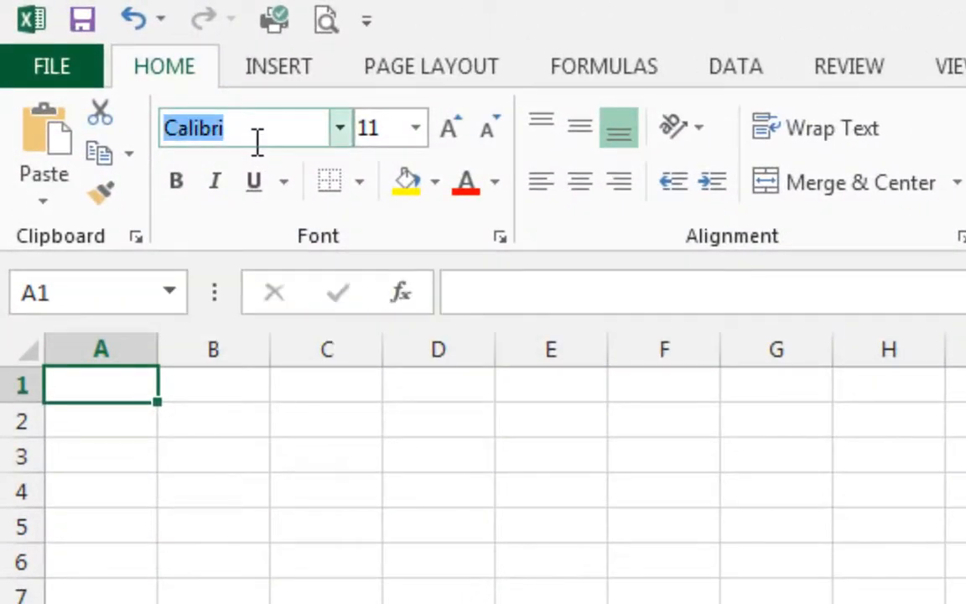
{"action": "left_click", "coordinate": [395, 143]}
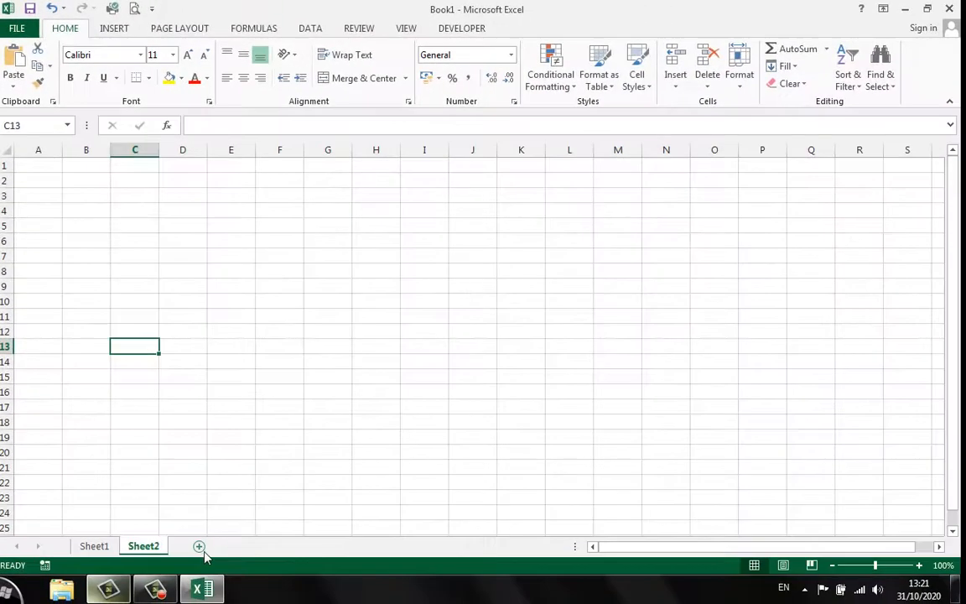
Add a third worksheet and review its paper size in Page Setup and its default font
{"action": "left_click", "coordinate": [201, 551]}
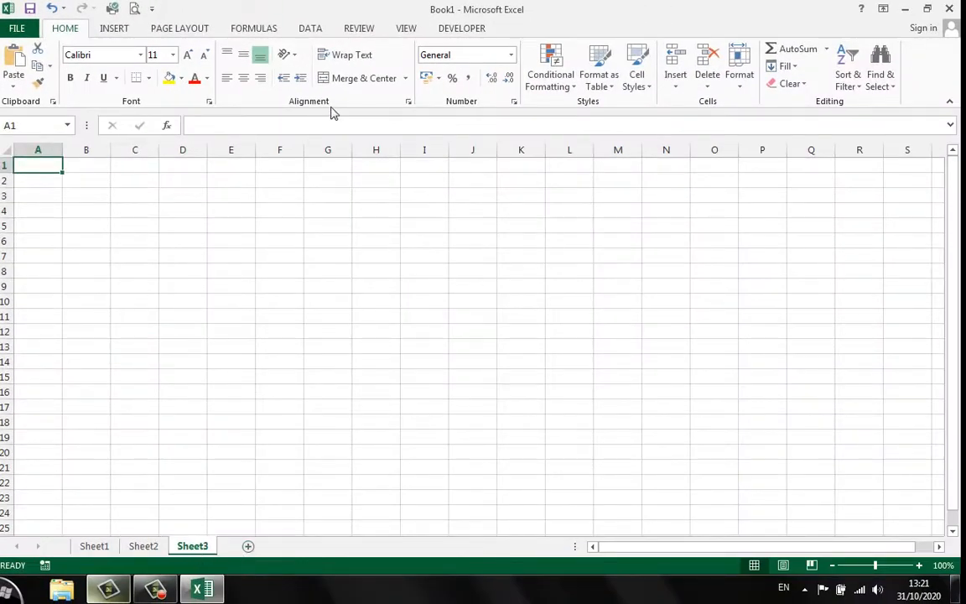
{"action": "left_click", "coordinate": [193, 27]}
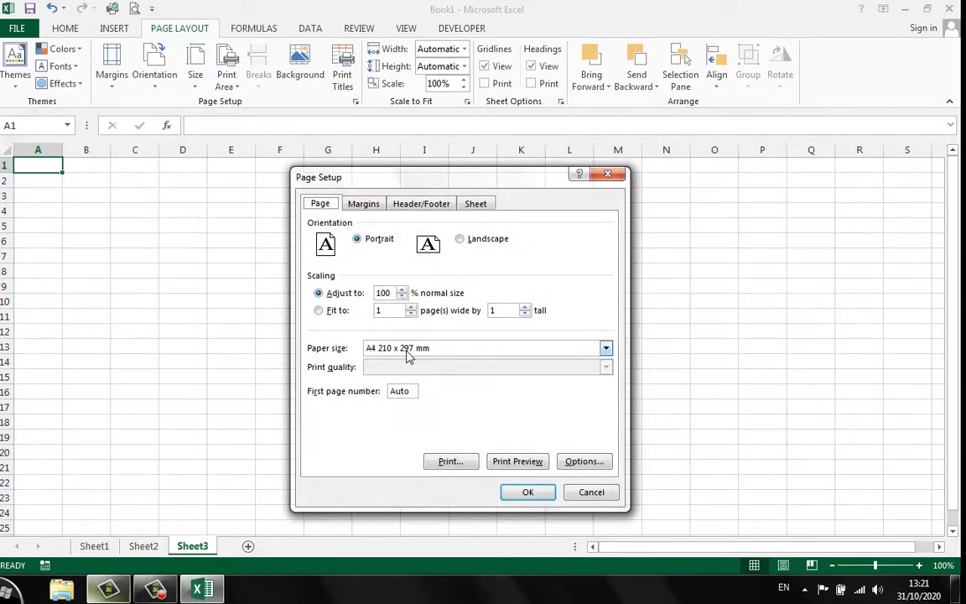
{"action": "left_click_drag", "start_coordinate": [370, 184], "coordinate": [426, 113]}
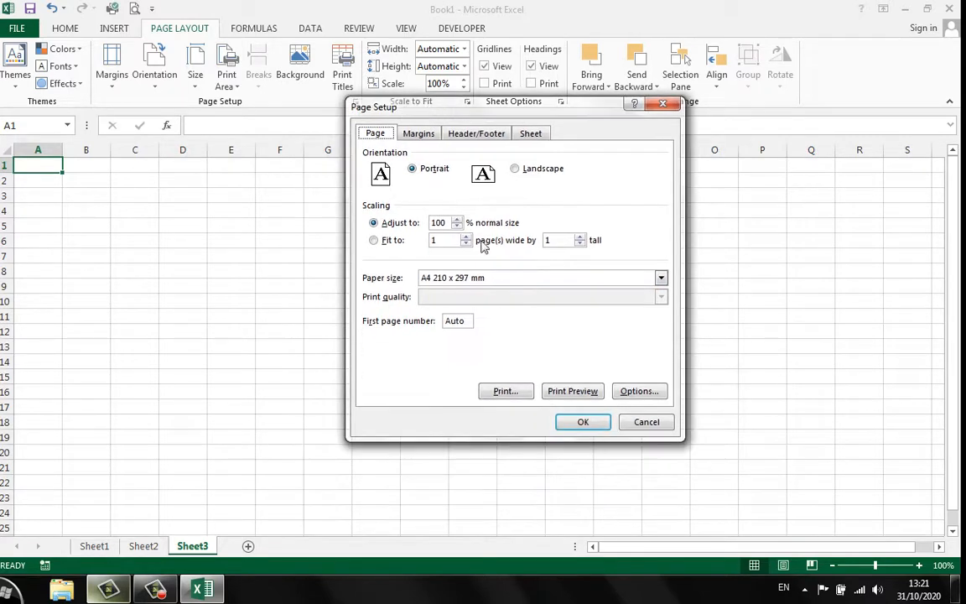
{"action": "left_click", "coordinate": [647, 422]}
{"action": "left_click", "coordinate": [239, 226]}
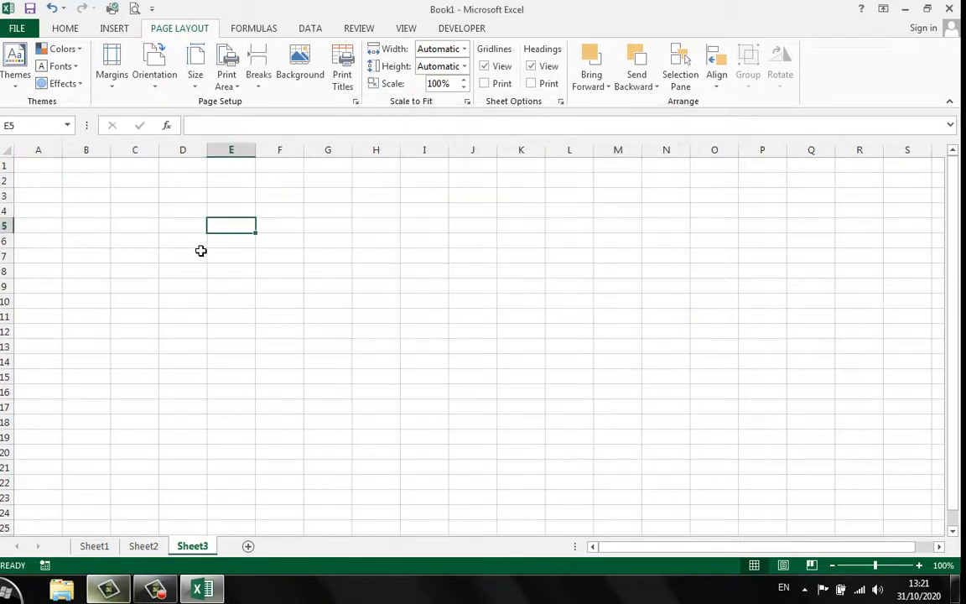
{"action": "left_click", "coordinate": [76, 30]}
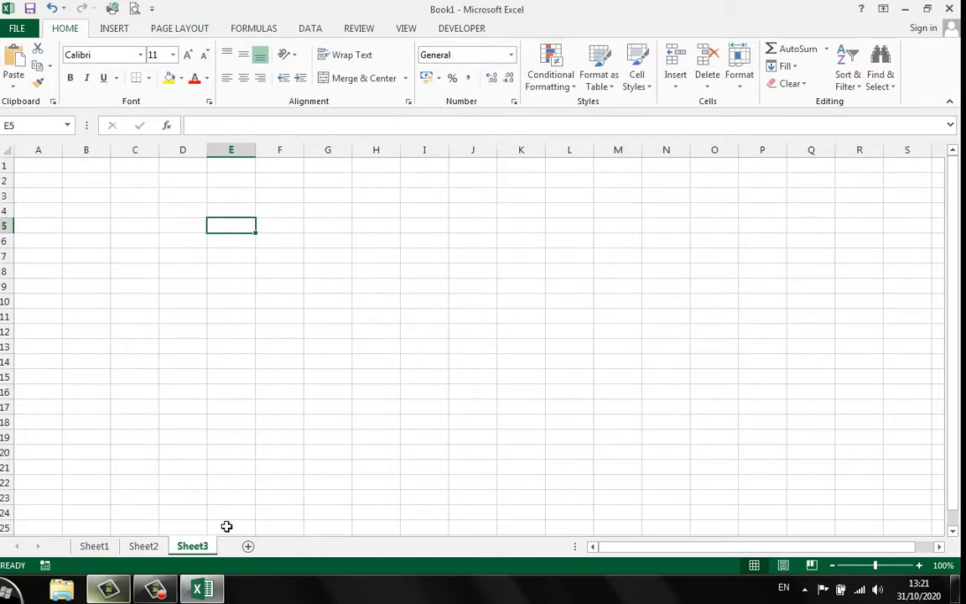
Add a fourth worksheet and set cell A1's font to Times New Roman, size 12
{"action": "left_click", "coordinate": [248, 547]}
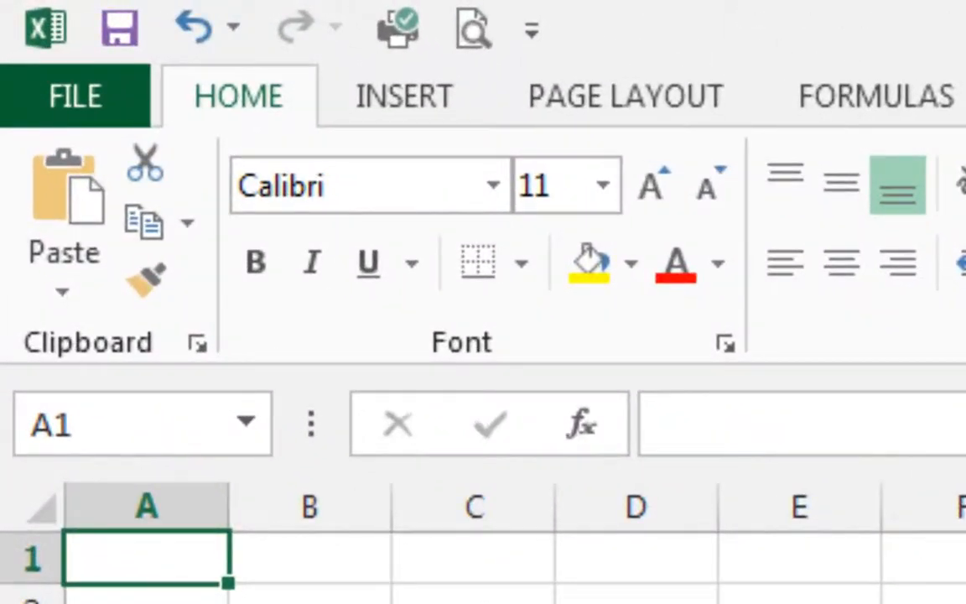
{"action": "left_click", "coordinate": [399, 209]}
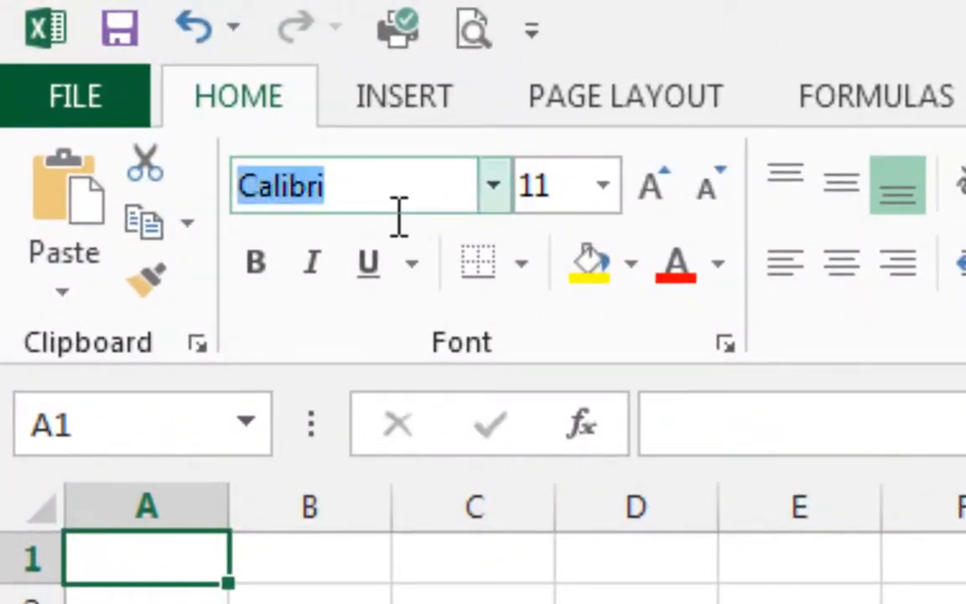
{"action": "type", "text": "Times New Roma"}
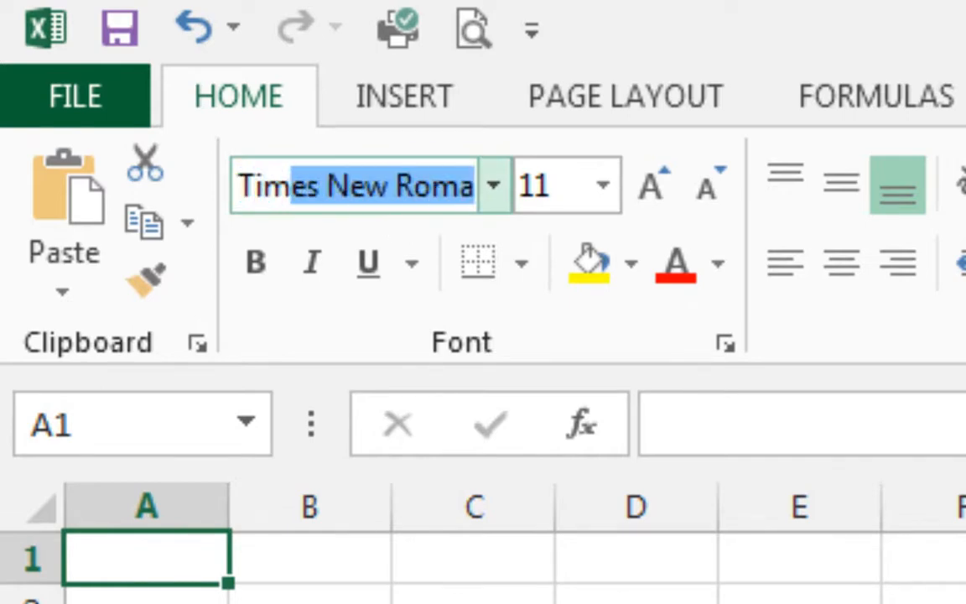
{"action": "key", "text": "Tab"}
{"action": "type", "text": "12"}
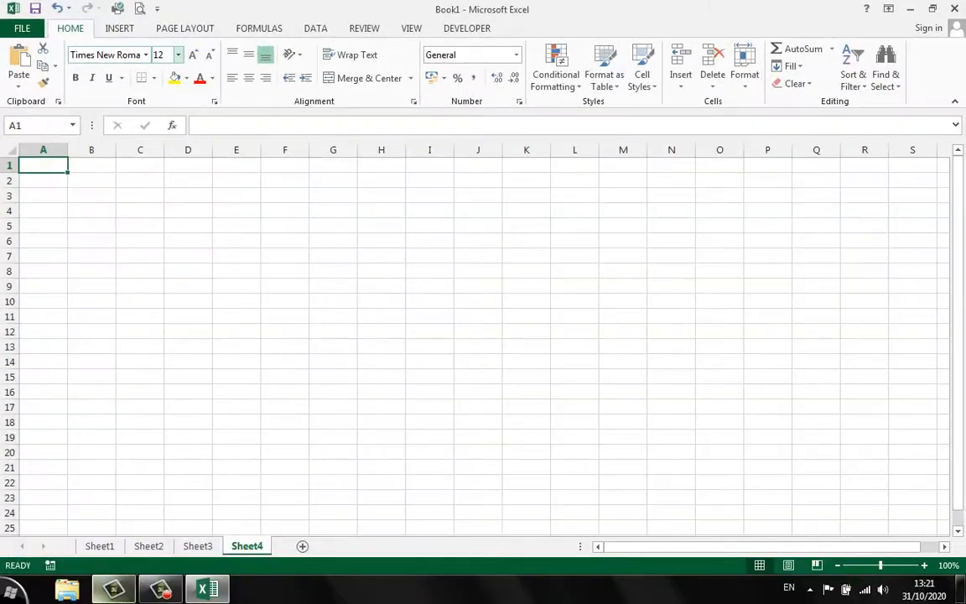
{"action": "key", "text": "Return"}
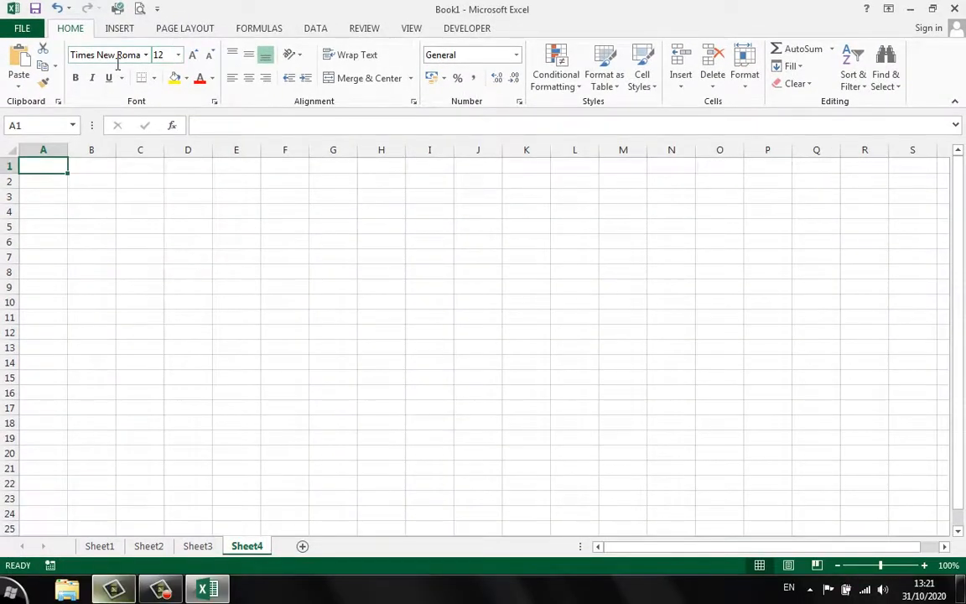
In Page Setup for Sheet4, choose Legal 8 1/2 x 14 in as the paper size
{"action": "left_click", "coordinate": [188, 28]}
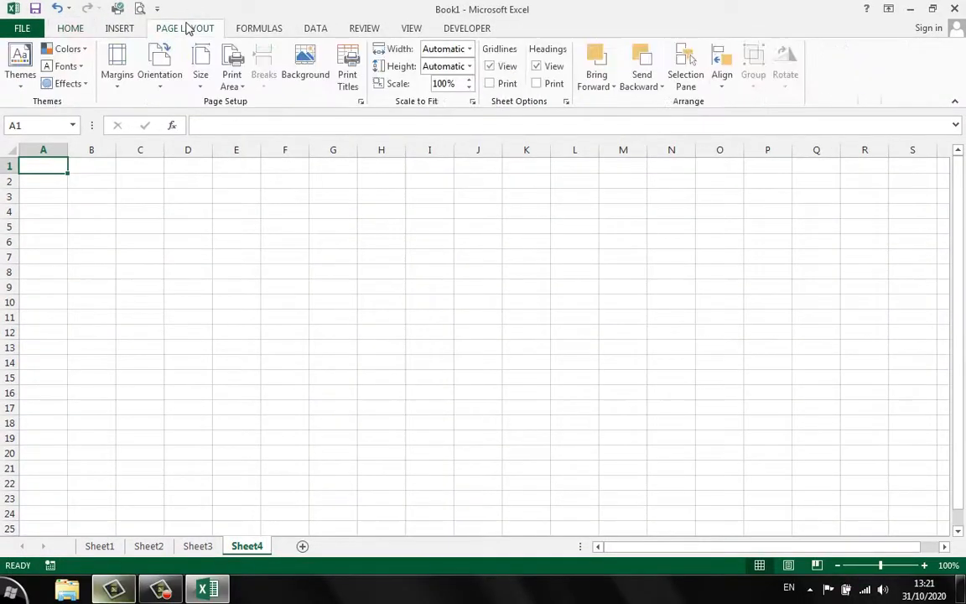
{"action": "left_click", "coordinate": [361, 102]}
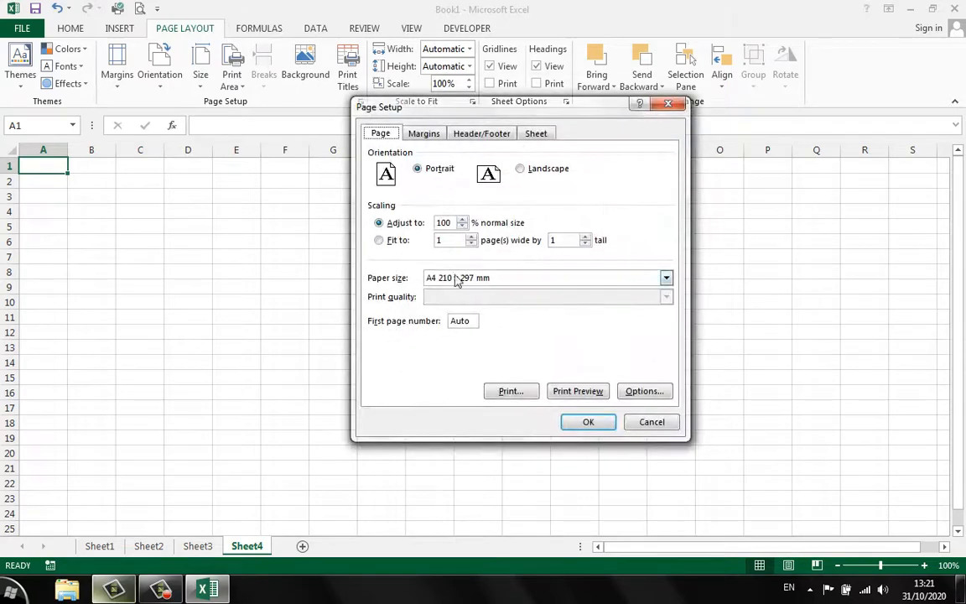
{"action": "left_click", "coordinate": [457, 279]}
{"action": "scroll", "coordinate": [474, 331], "scroll_direction": "down", "scroll_amount": 5}
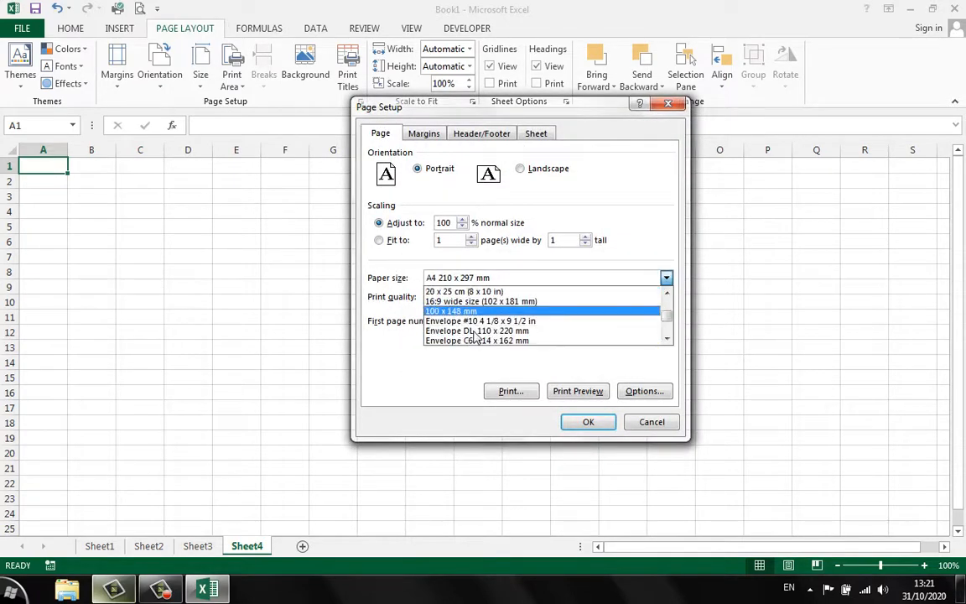
{"action": "scroll", "coordinate": [473, 336], "scroll_direction": "down", "scroll_amount": 3}
{"action": "left_click", "coordinate": [477, 331]}
Enter 3 as Sheet4's bottom margin, recheck the paper size, and cancel the page setup
{"action": "left_click", "coordinate": [430, 136]}
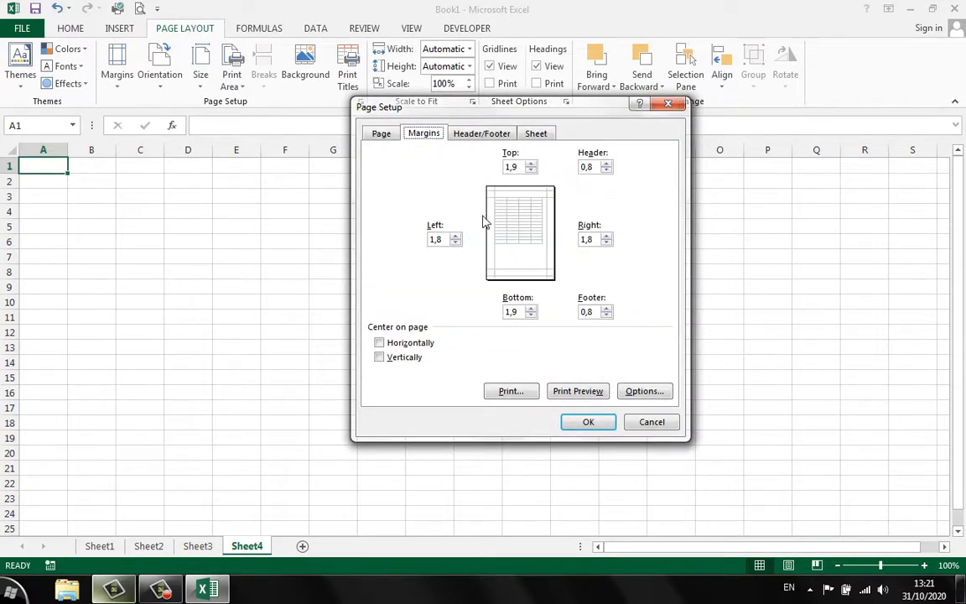
{"action": "double_click", "coordinate": [521, 312]}
{"action": "type", "text": "3"}
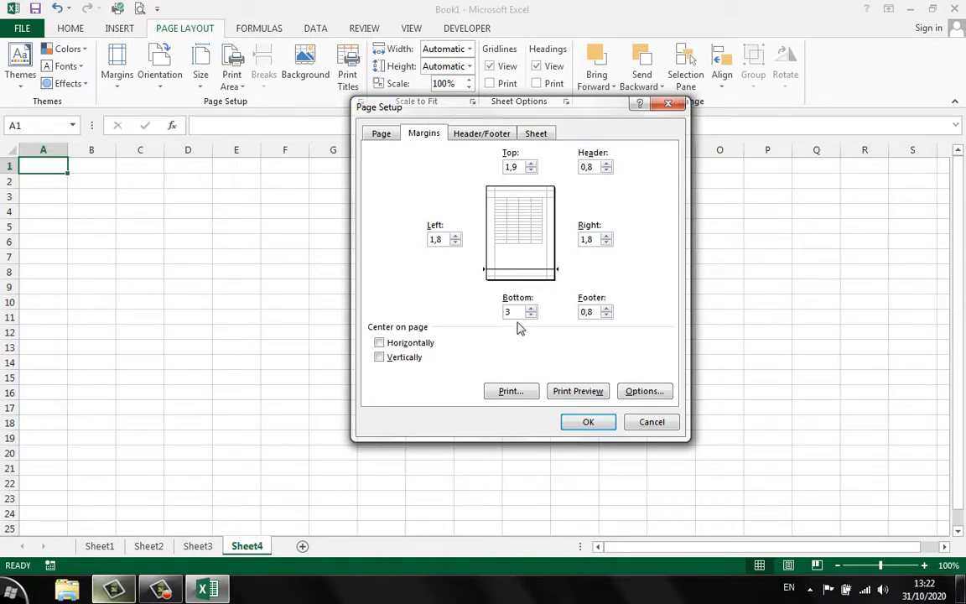
{"action": "left_click", "coordinate": [383, 133]}
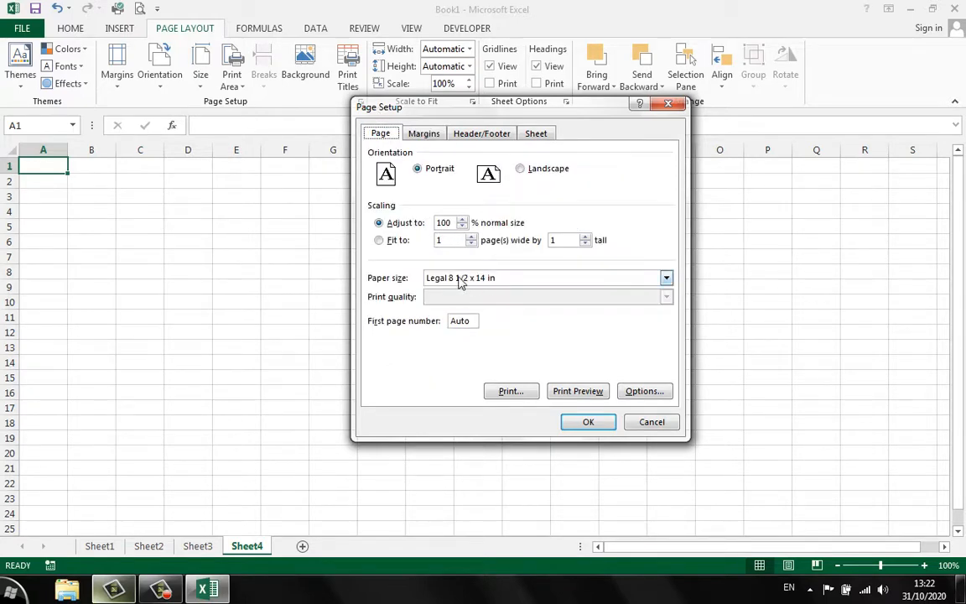
{"action": "left_click", "coordinate": [652, 422]}
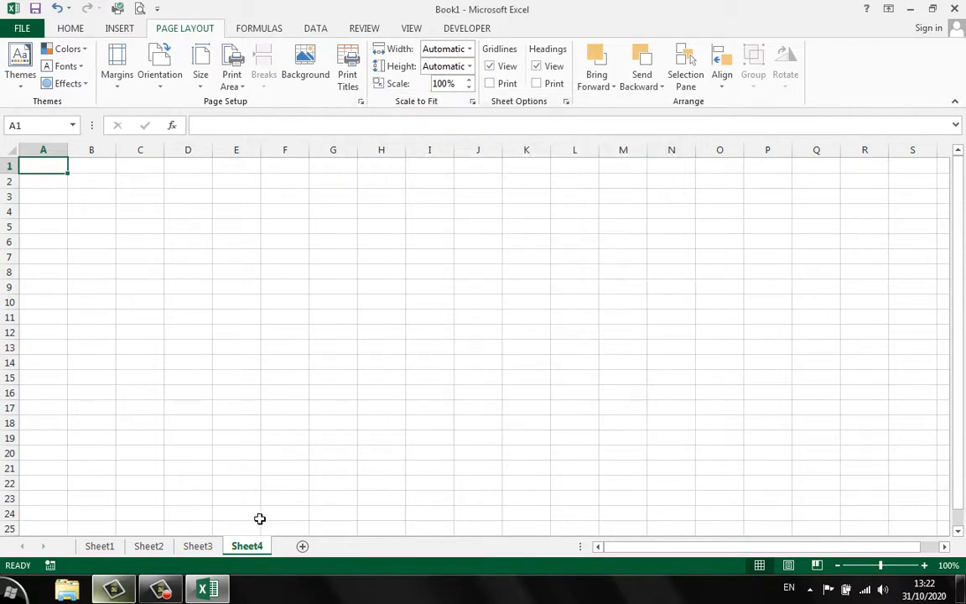
Review the paper size of Sheet3 in Page Setup and close it without changes
{"action": "left_click", "coordinate": [196, 546]}
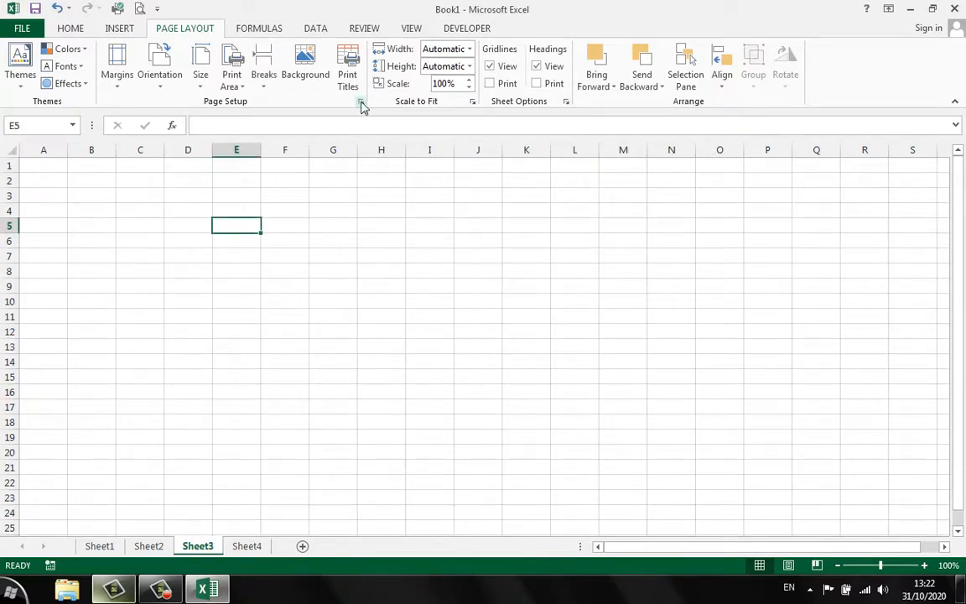
{"action": "left_click", "coordinate": [361, 102]}
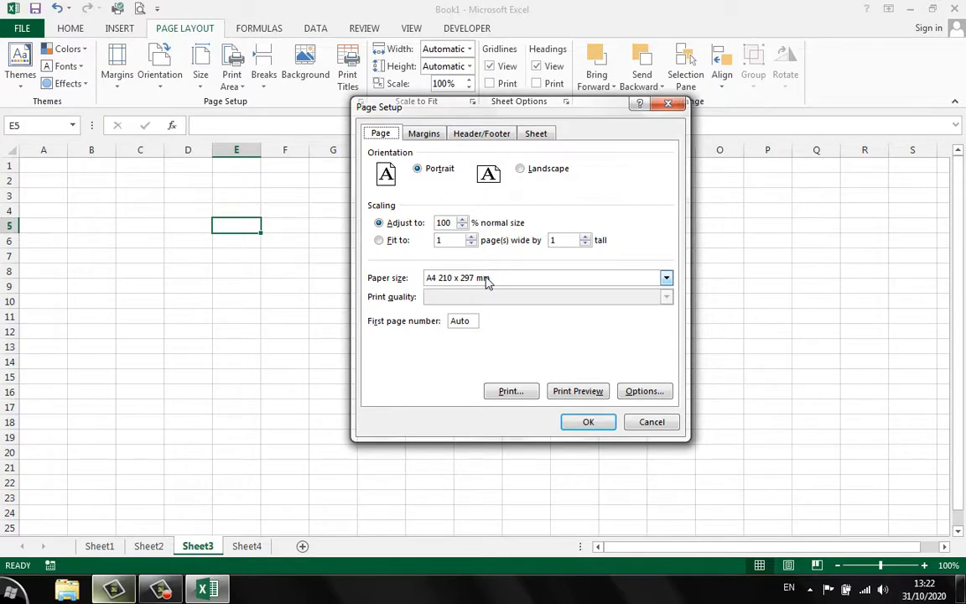
{"action": "left_click", "coordinate": [666, 424]}
{"action": "left_click", "coordinate": [412, 318]}
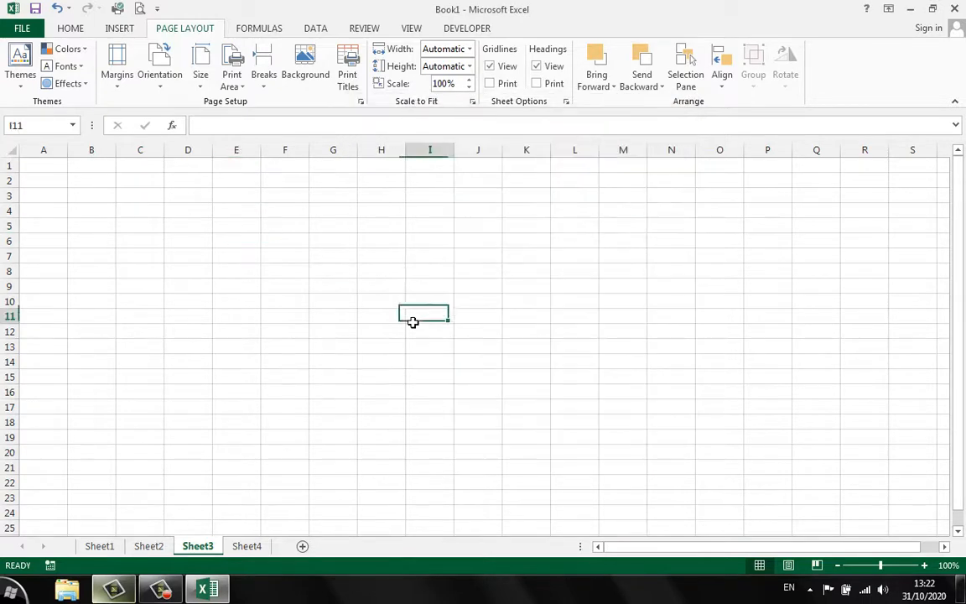
Close the workbook without saving its changes and refresh the desktop
{"action": "left_click", "coordinate": [251, 256]}
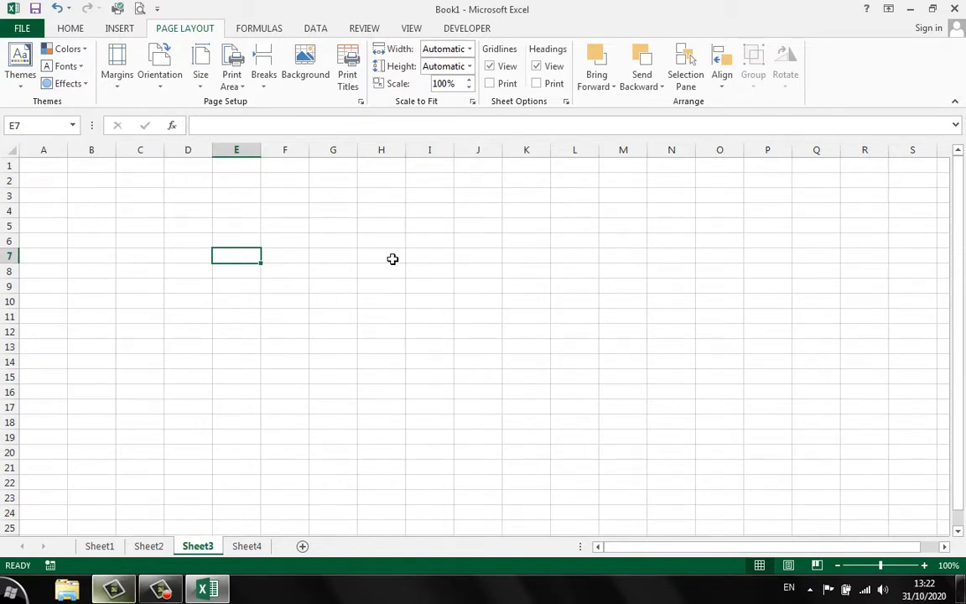
{"action": "left_click", "coordinate": [487, 273]}
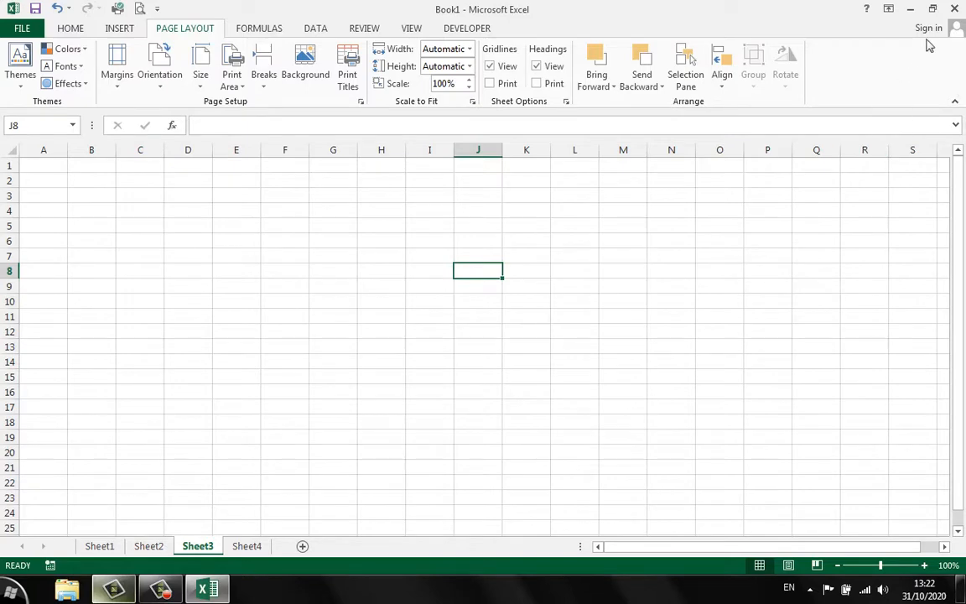
{"action": "left_click", "coordinate": [953, 16]}
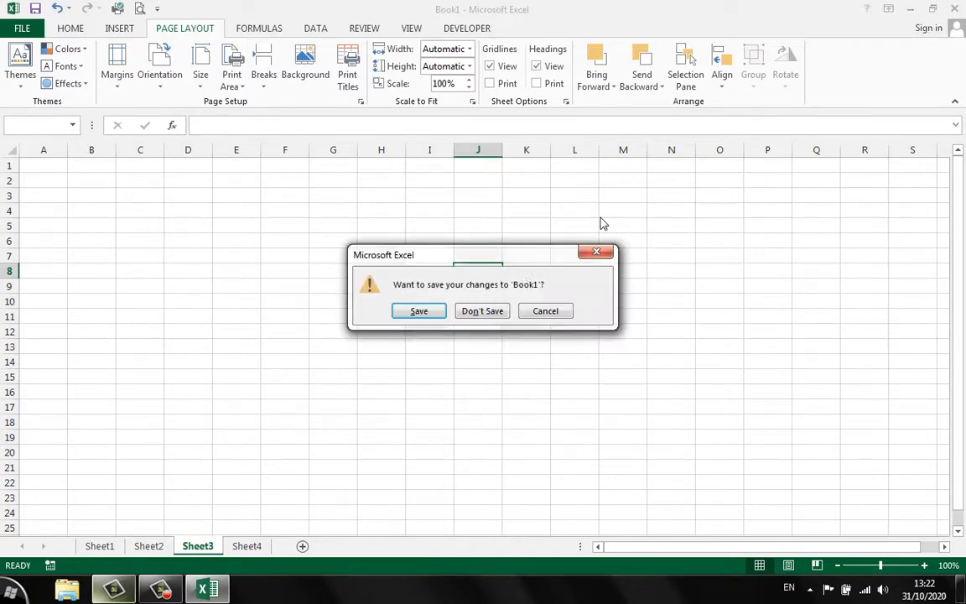
{"action": "left_click", "coordinate": [479, 312]}
{"action": "right_click", "coordinate": [424, 248]}
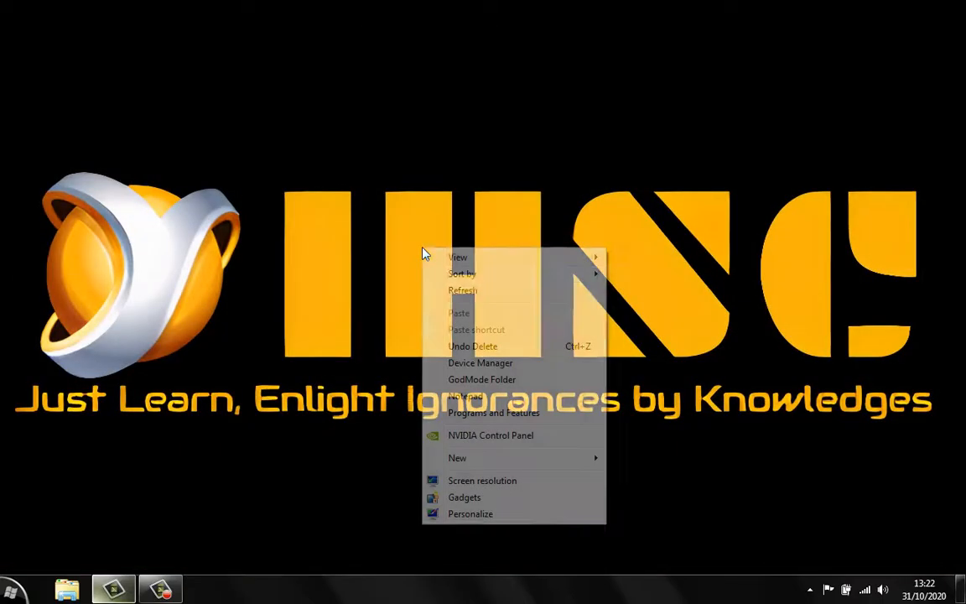
{"action": "left_click", "coordinate": [481, 293]}
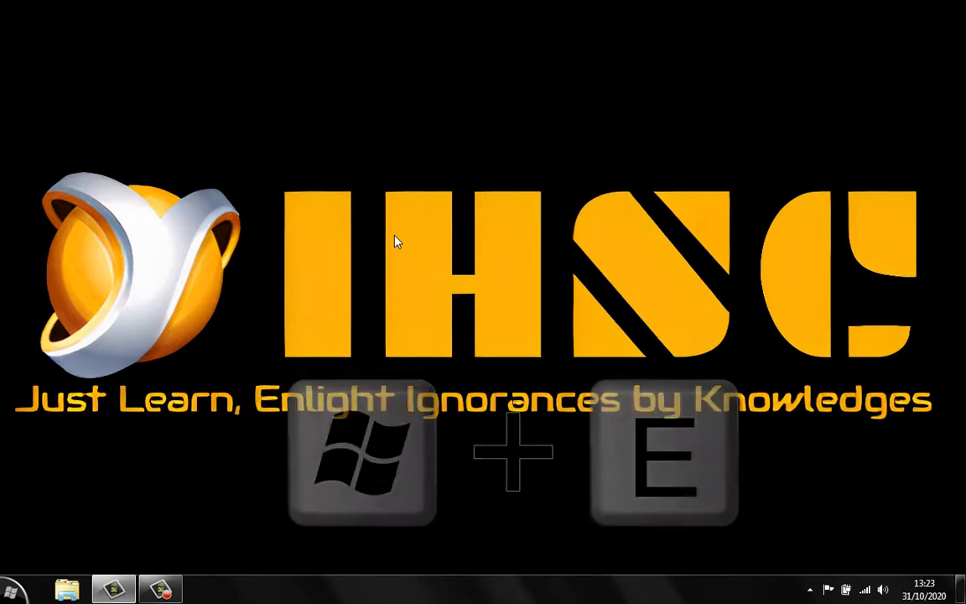
Switch to Windows Explorer and open the advanced file and folder view settings in Folder Options
{"action": "key", "text": "super+e"}
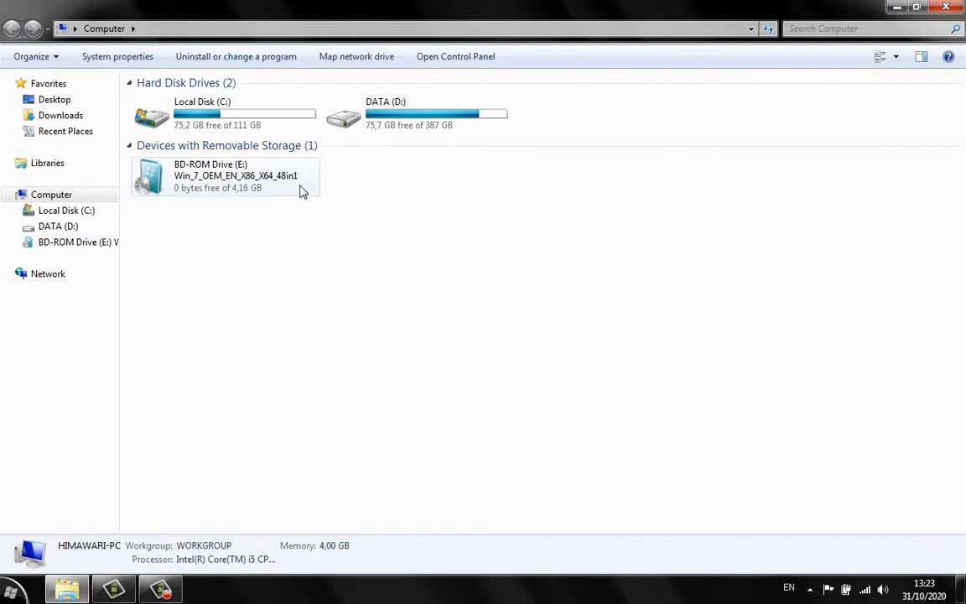
{"action": "left_click", "coordinate": [58, 66]}
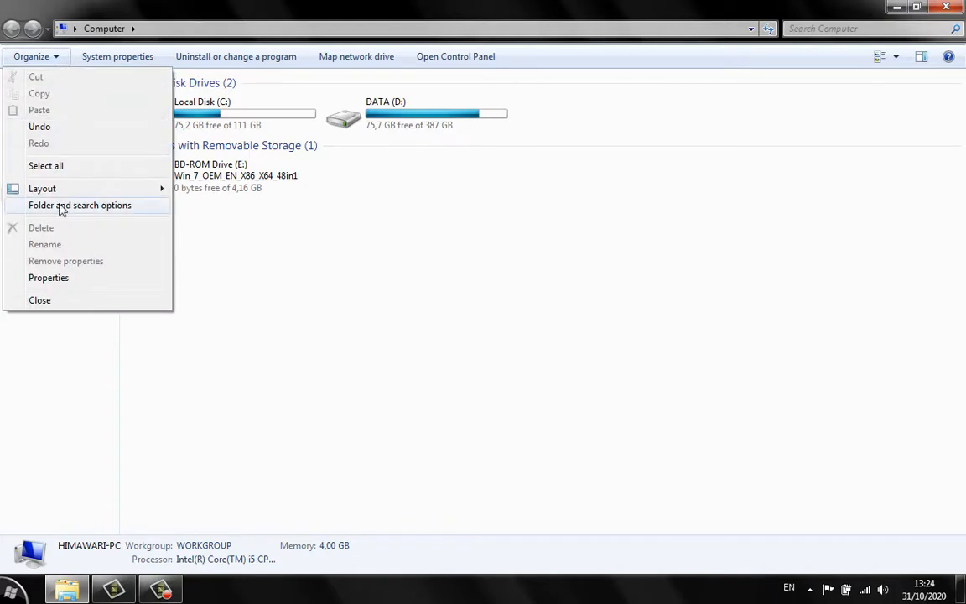
{"action": "left_click", "coordinate": [60, 206]}
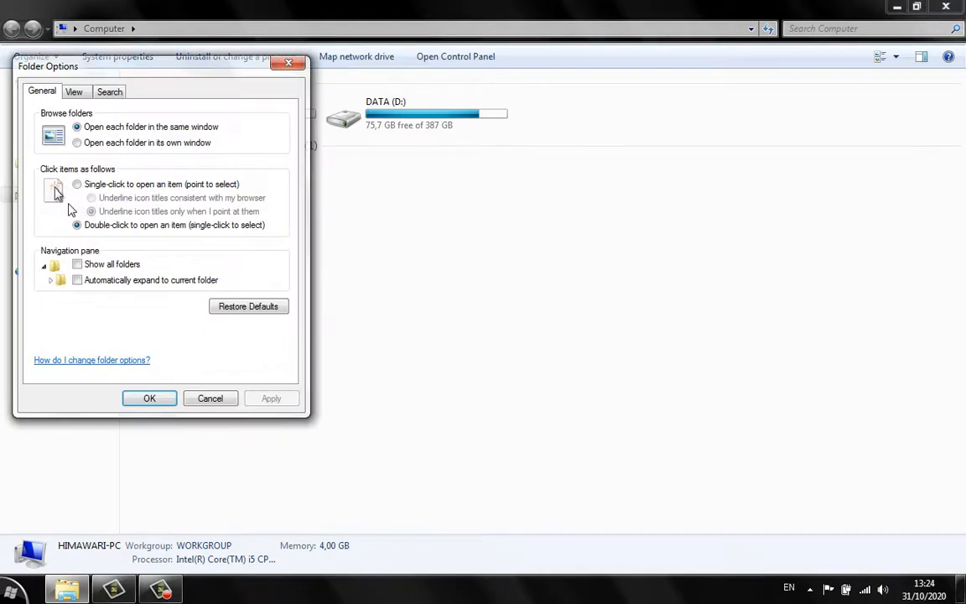
{"action": "left_click_drag", "start_coordinate": [220, 69], "coordinate": [507, 195]}
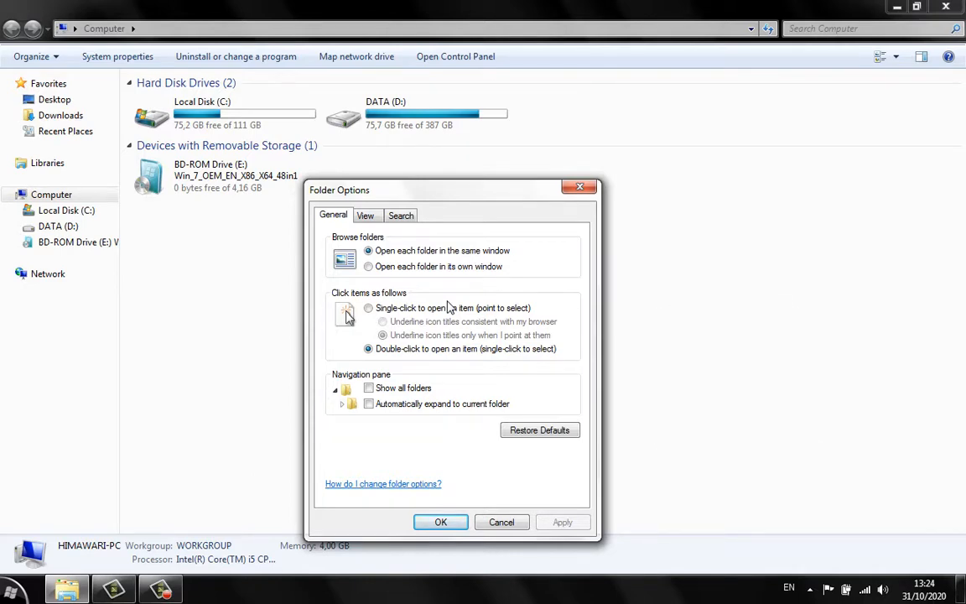
{"action": "left_click_drag", "start_coordinate": [387, 184], "coordinate": [540, 164]}
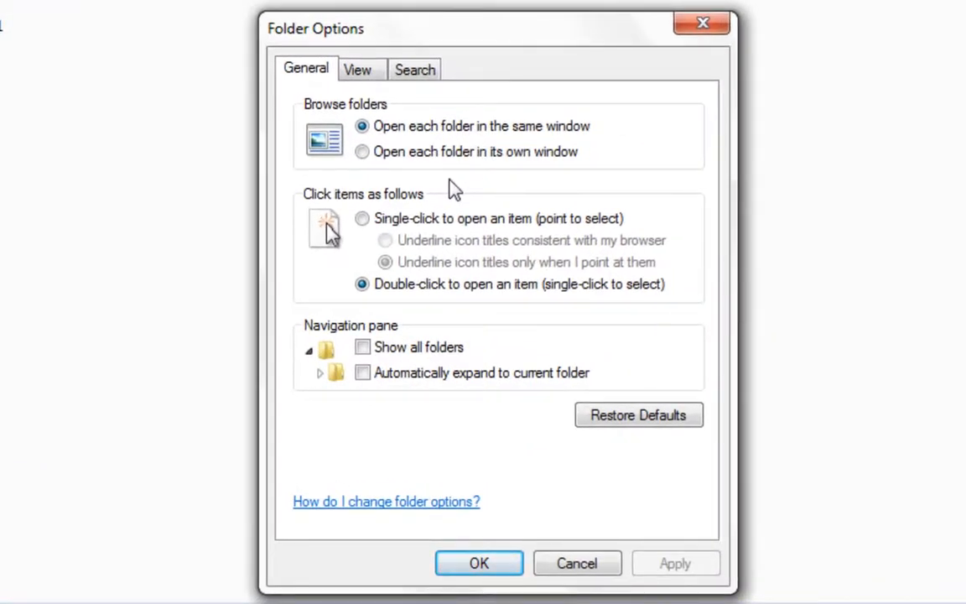
{"action": "left_click", "coordinate": [360, 73]}
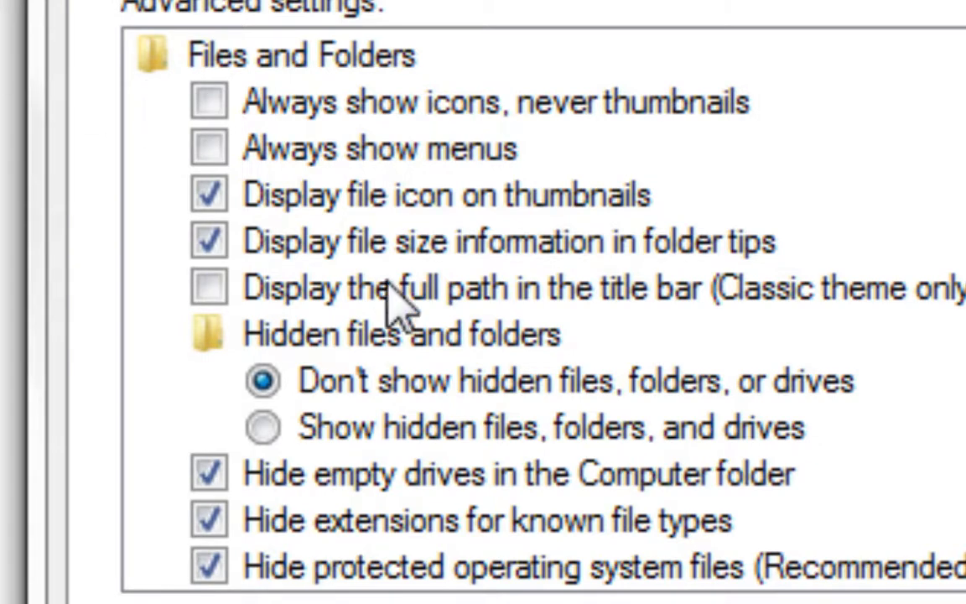
Close Folder Options without applying the choice to show hidden files, and open Local Disk (C:)
{"action": "left_click", "coordinate": [343, 440]}
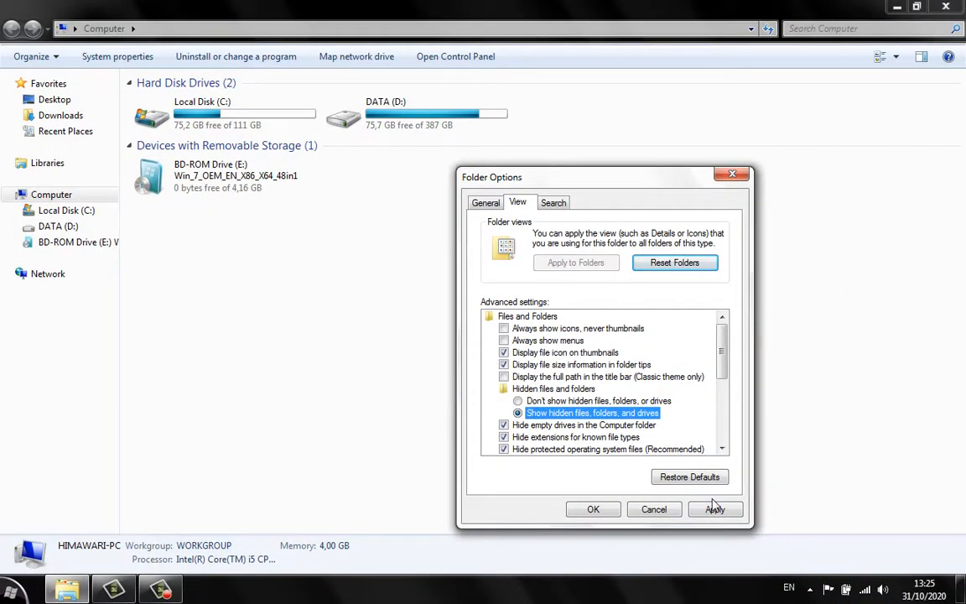
{"action": "left_click", "coordinate": [647, 509]}
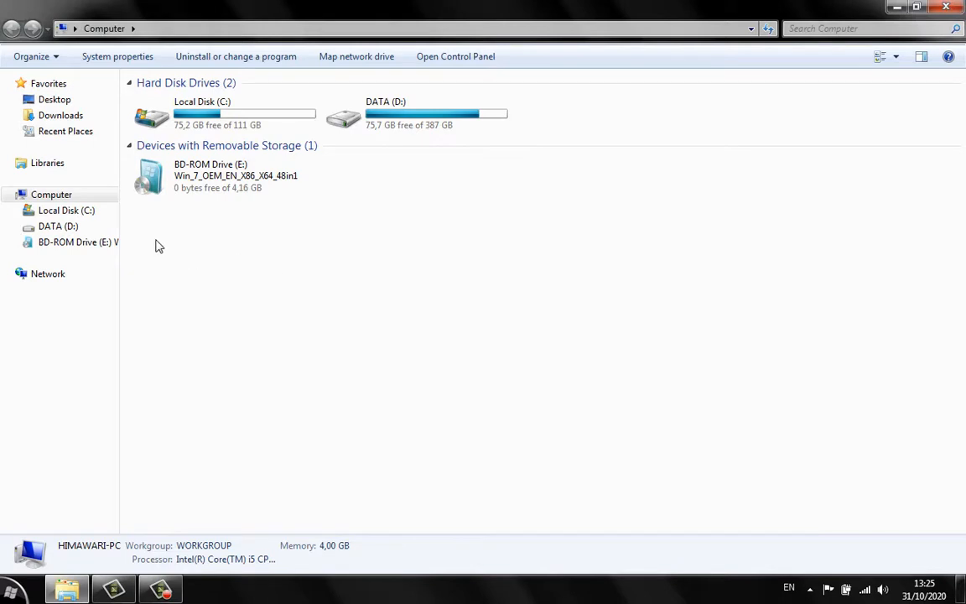
{"action": "left_click", "coordinate": [96, 210]}
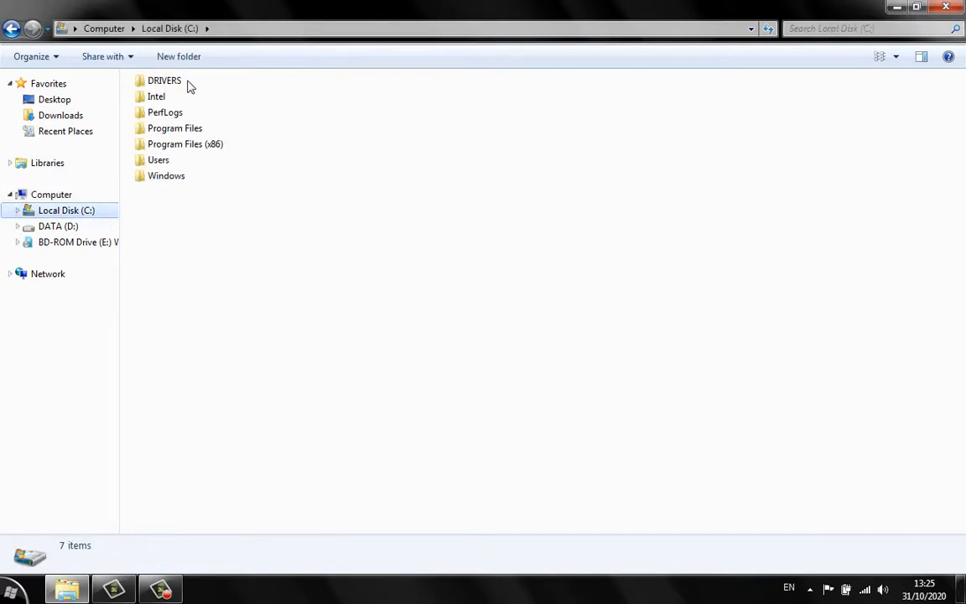
{"action": "left_click_drag", "start_coordinate": [167, 245], "coordinate": [176, 80]}
{"action": "left_click", "coordinate": [334, 143]}
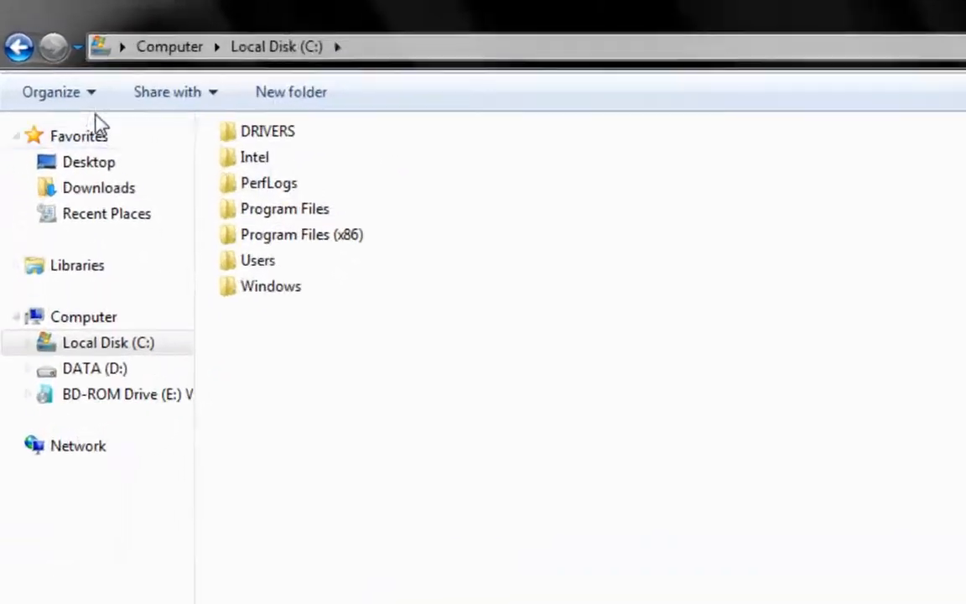
Enable "Show hidden files, folders, and drives" in the advanced folder view settings and apply it
{"action": "left_click", "coordinate": [79, 99]}
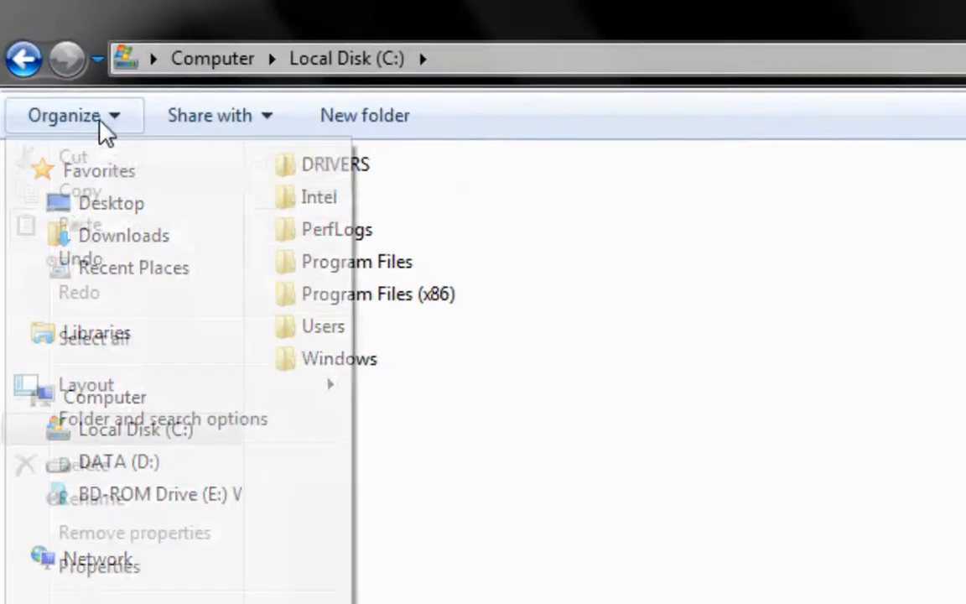
{"action": "left_click", "coordinate": [97, 341]}
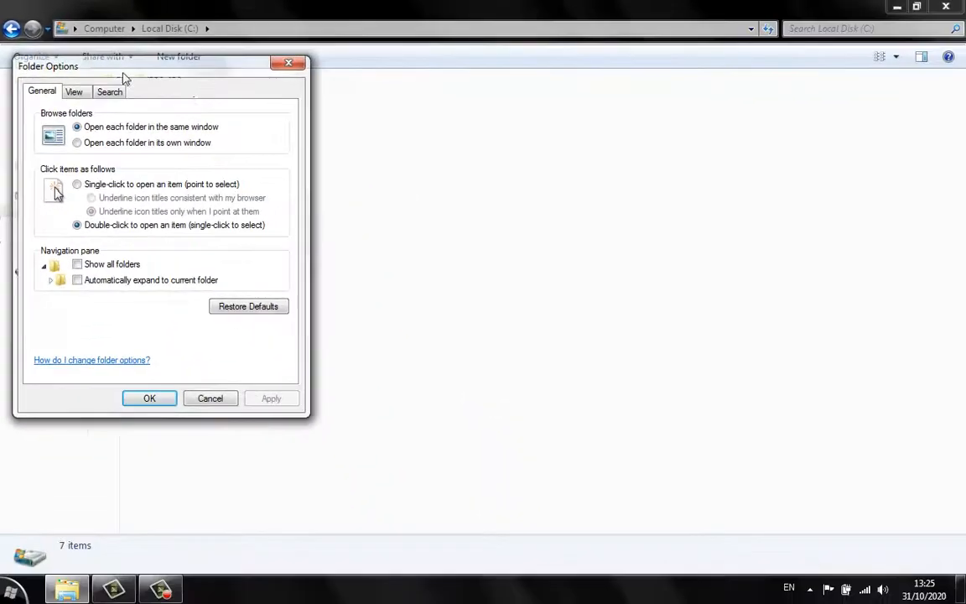
{"action": "left_click_drag", "start_coordinate": [123, 77], "coordinate": [497, 93]}
{"action": "left_click", "coordinate": [445, 109]}
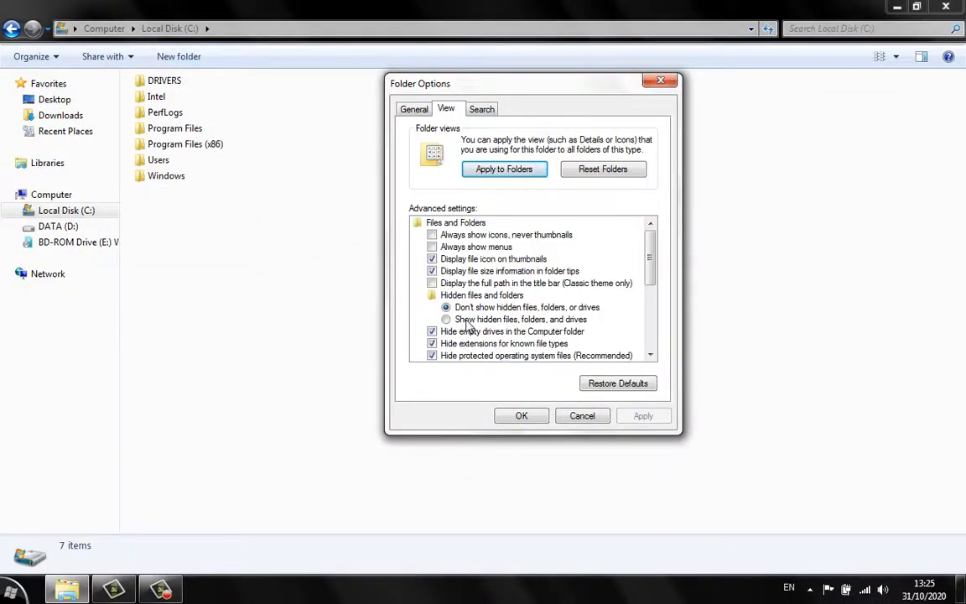
{"action": "left_click", "coordinate": [479, 322]}
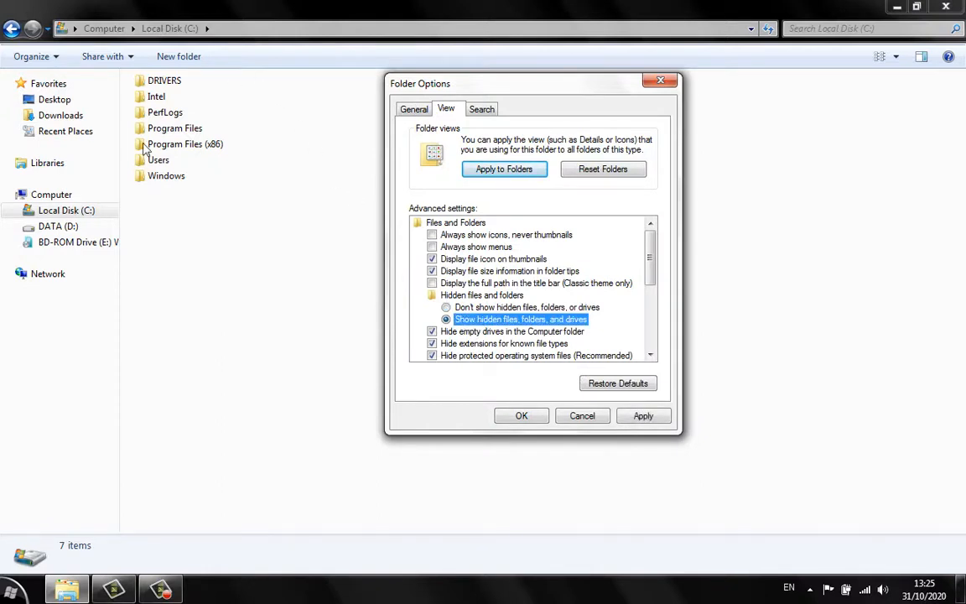
{"action": "left_click", "coordinate": [658, 422]}
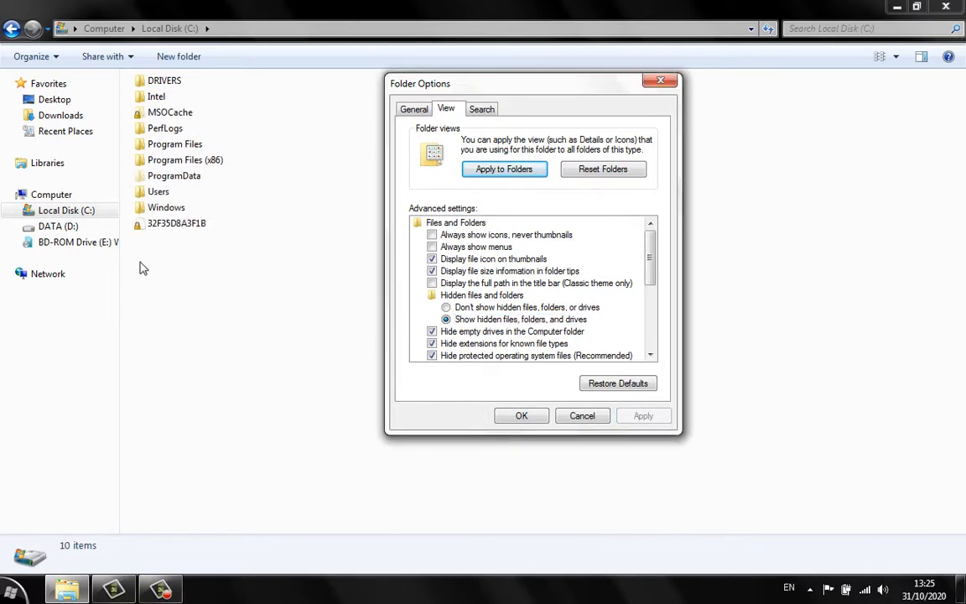
{"action": "left_click", "coordinate": [521, 416]}
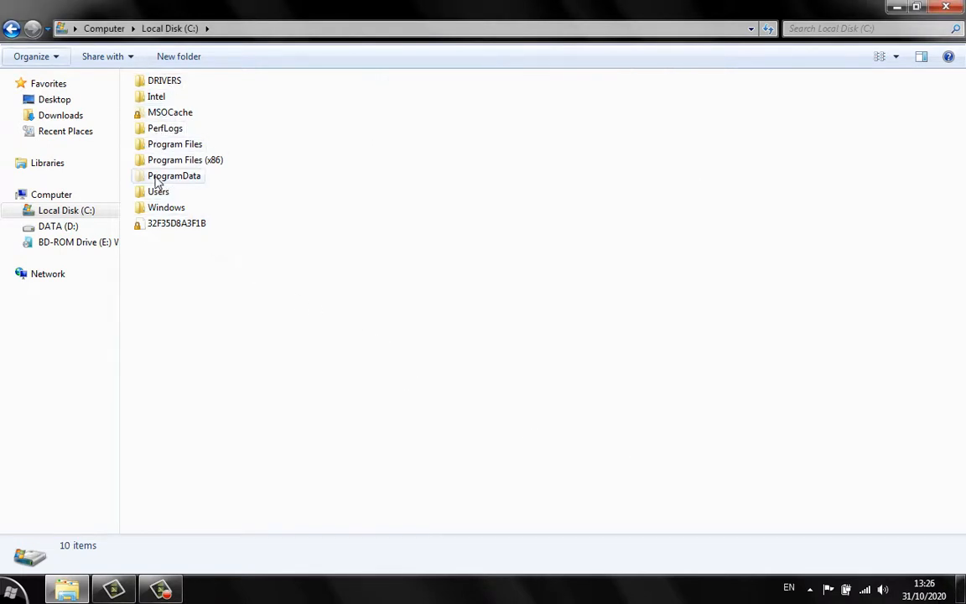
Examine the hidden items ProgramData, MSOCache and 32F35D8A3F1B on Local Disk (C:), and refresh the folder listing
{"action": "left_click", "coordinate": [159, 178]}
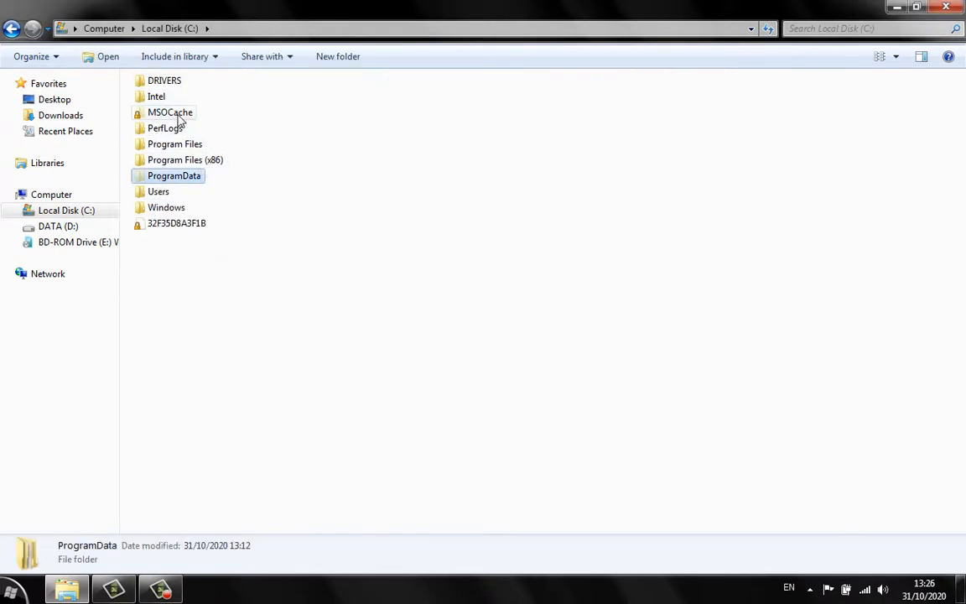
{"action": "left_click", "coordinate": [174, 114]}
{"action": "left_click", "coordinate": [183, 224]}
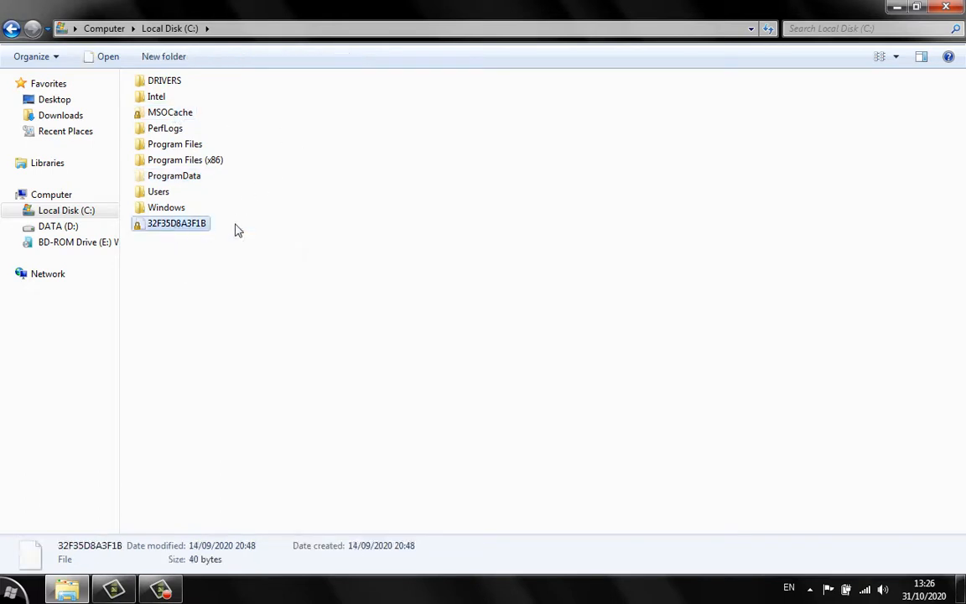
{"action": "left_click", "coordinate": [176, 177]}
{"action": "left_click", "coordinate": [174, 113]}
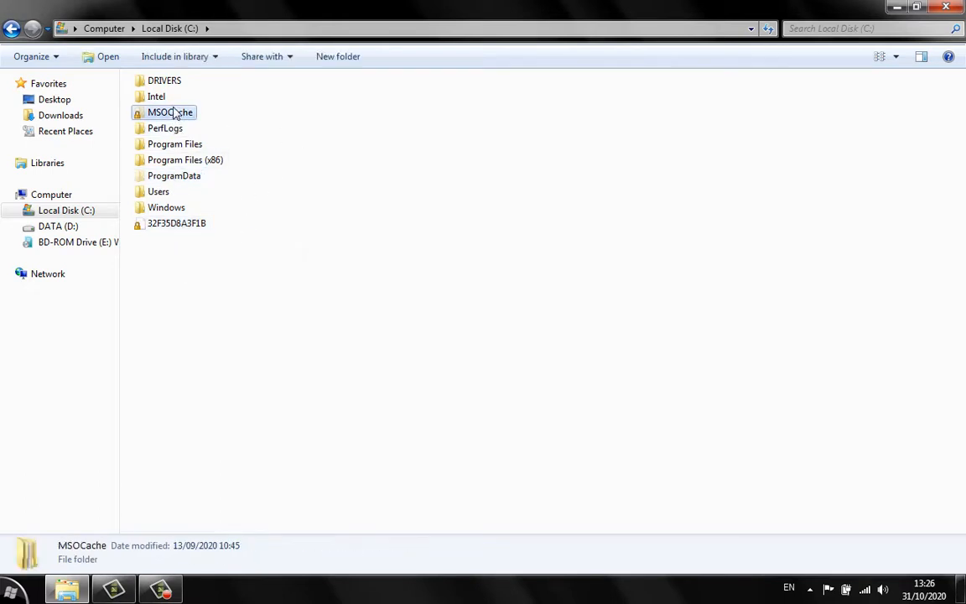
{"action": "left_click", "coordinate": [248, 191]}
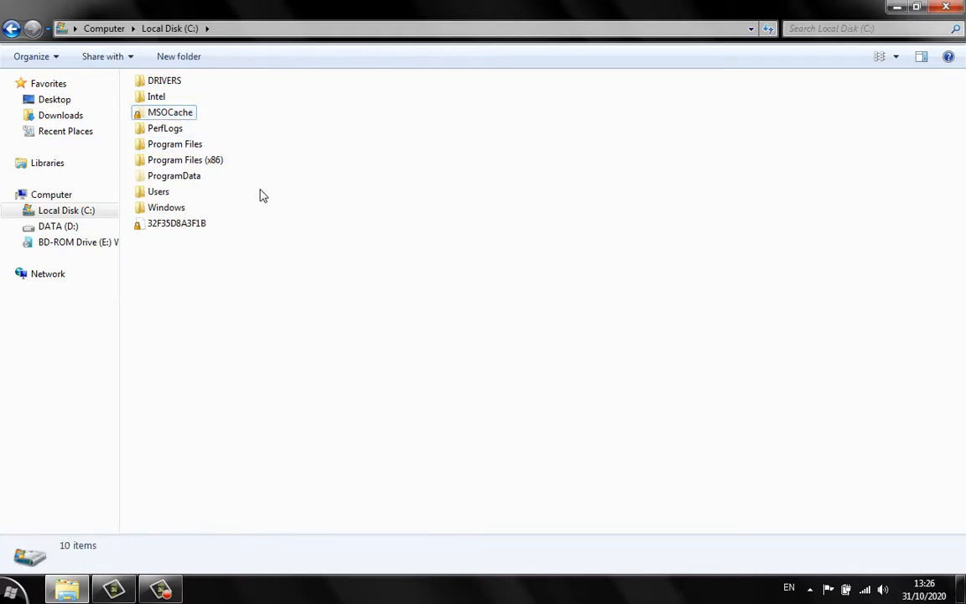
{"action": "right_click", "coordinate": [307, 192]}
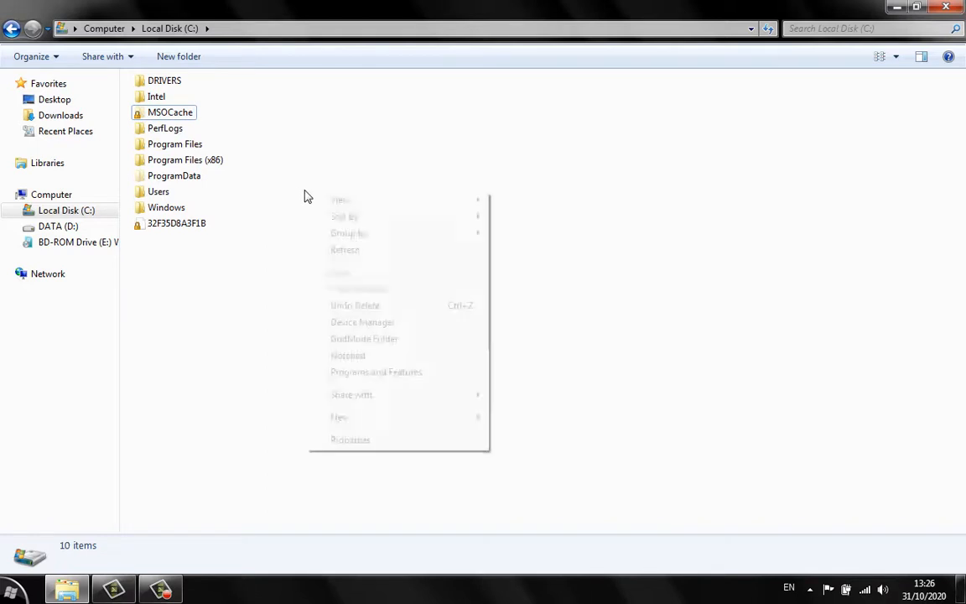
{"action": "left_click", "coordinate": [345, 248]}
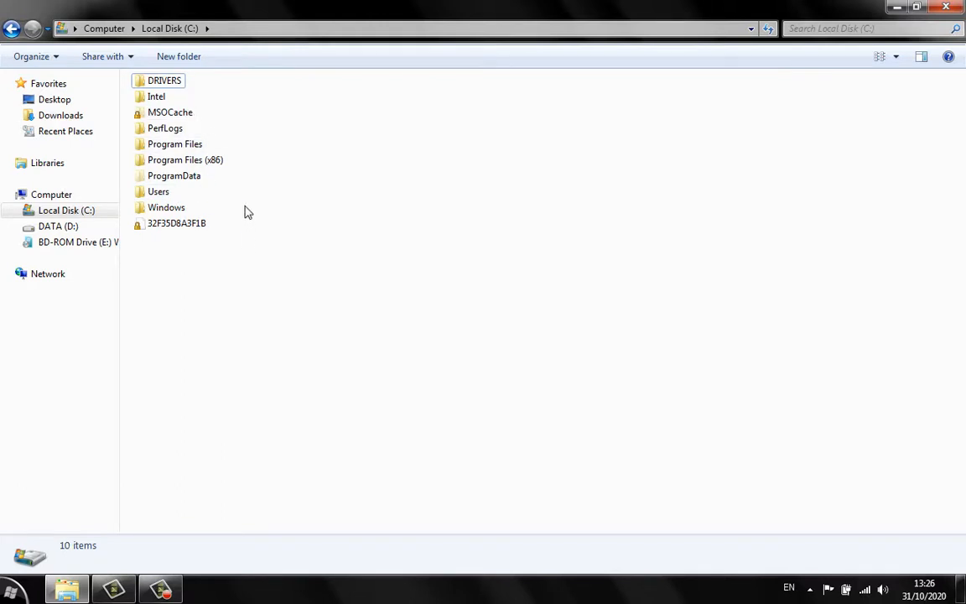
{"action": "right_click", "coordinate": [377, 151]}
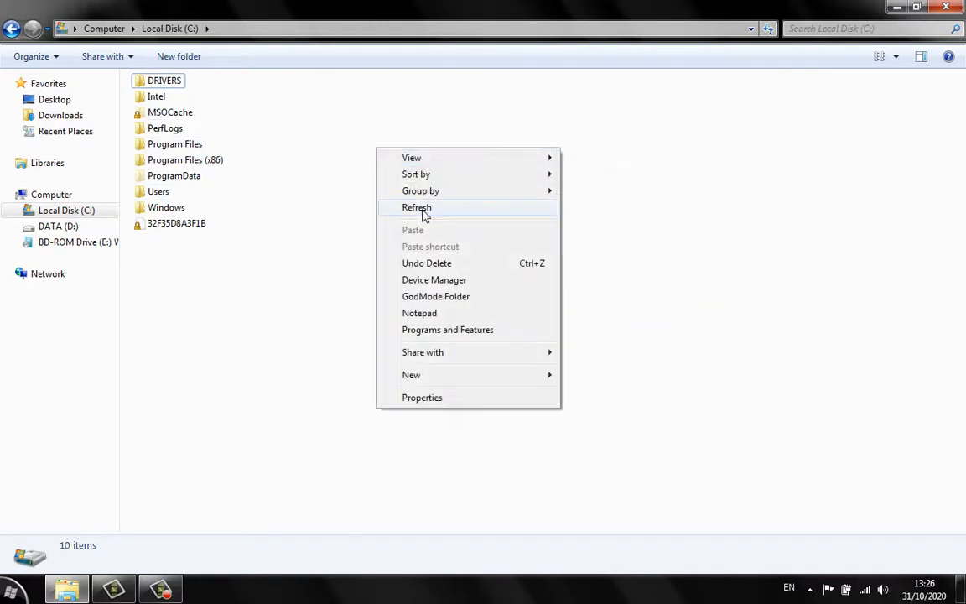
{"action": "left_click", "coordinate": [423, 207]}
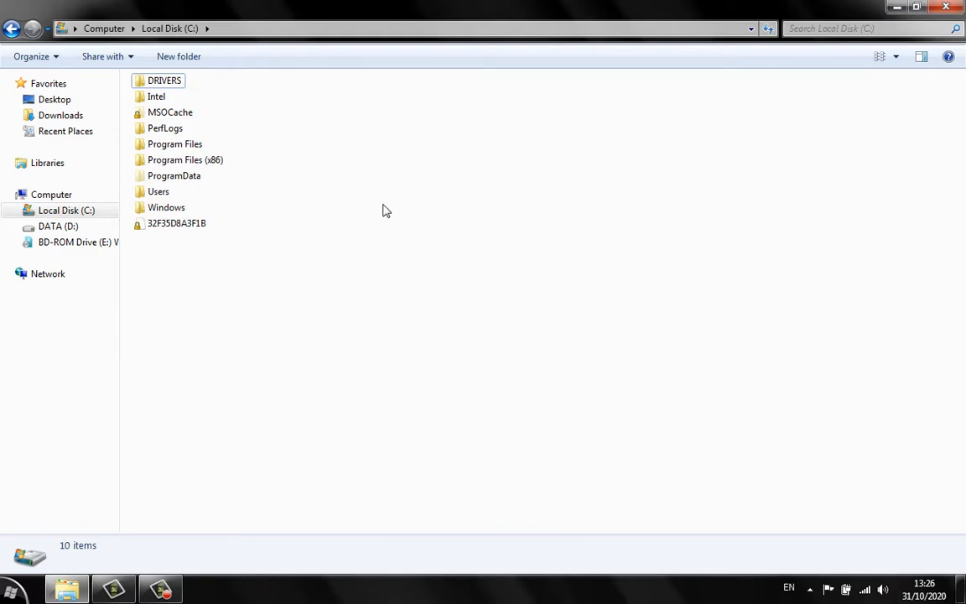
Reopen the advanced folder view settings and reapply "Show hidden files, folders, and drives"
{"action": "left_click", "coordinate": [52, 61]}
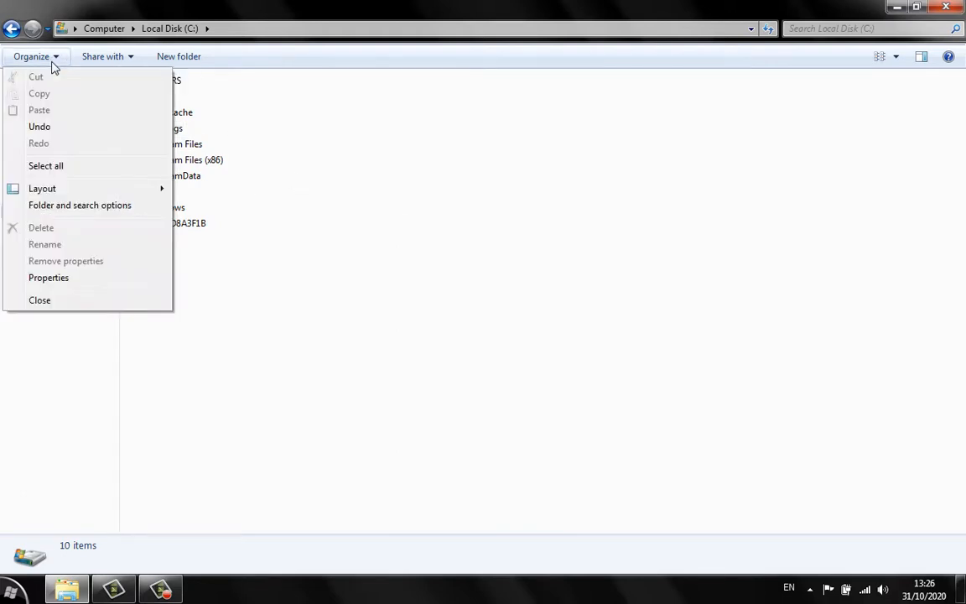
{"action": "left_click", "coordinate": [79, 205]}
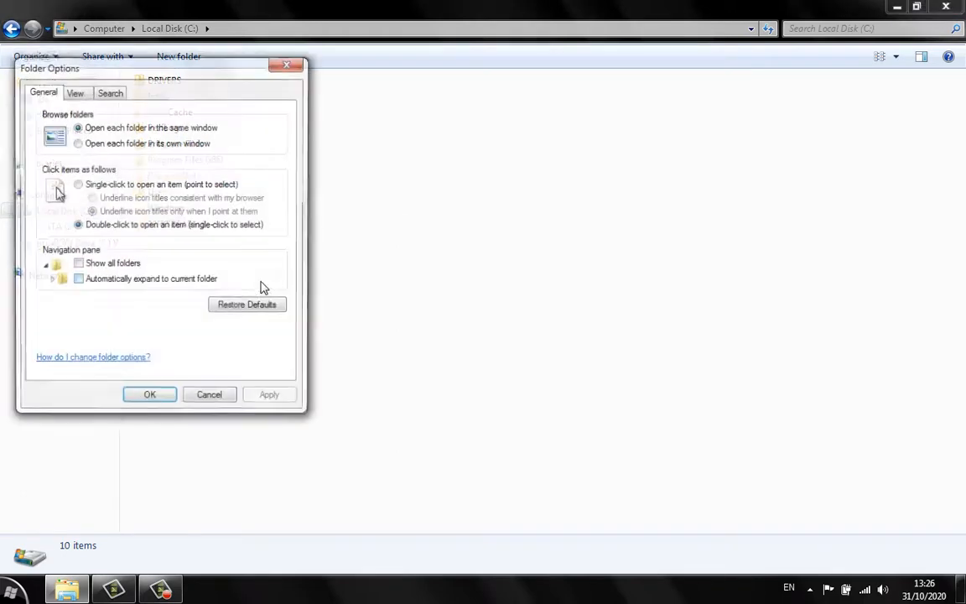
{"action": "left_click", "coordinate": [73, 87]}
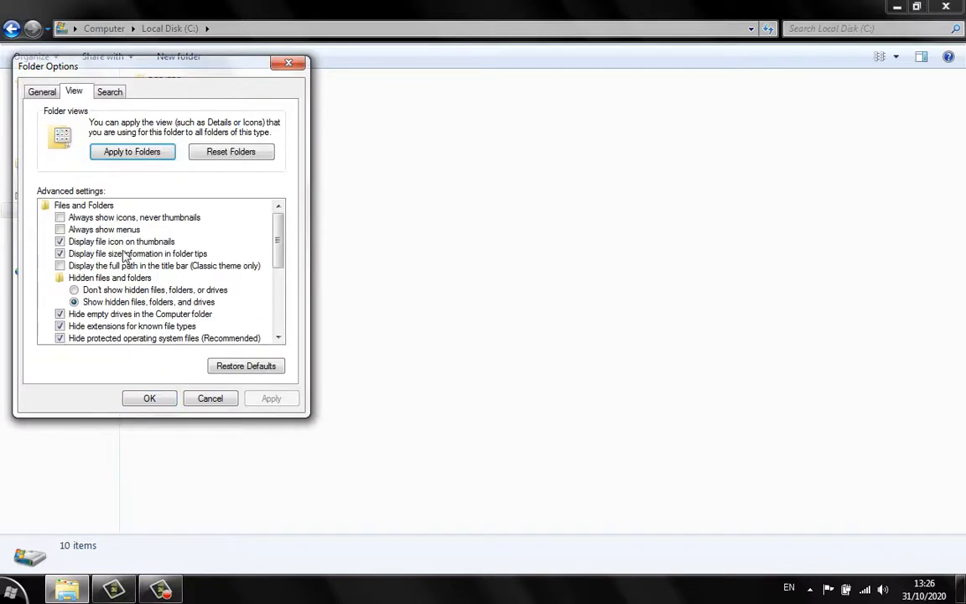
{"action": "left_click", "coordinate": [106, 290]}
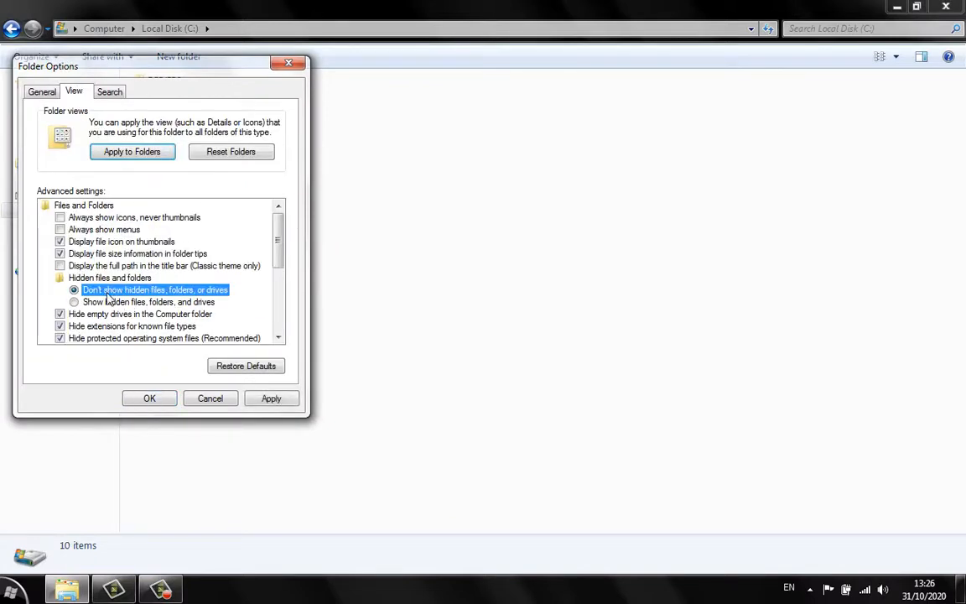
{"action": "left_click", "coordinate": [109, 302]}
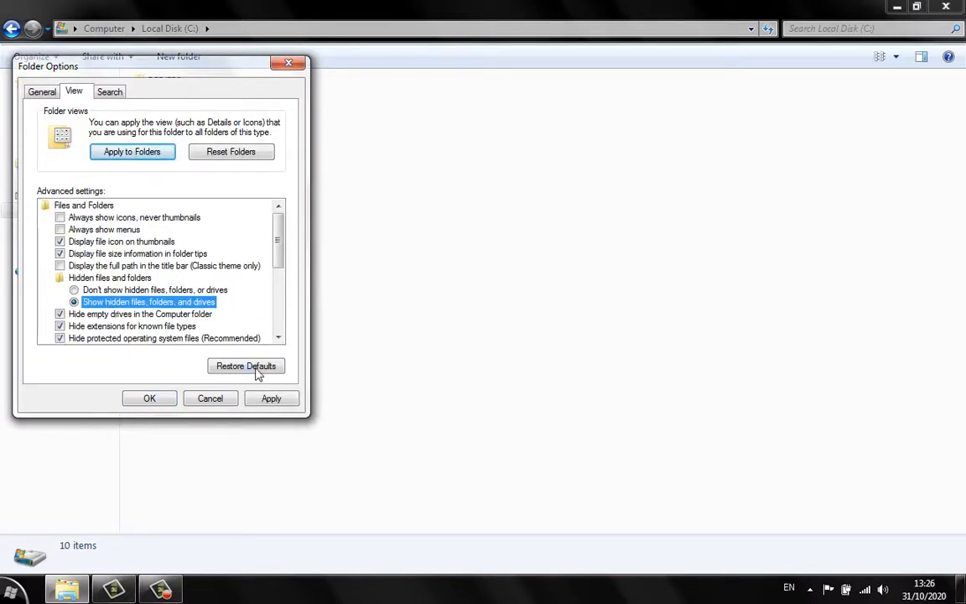
{"action": "left_click", "coordinate": [271, 399]}
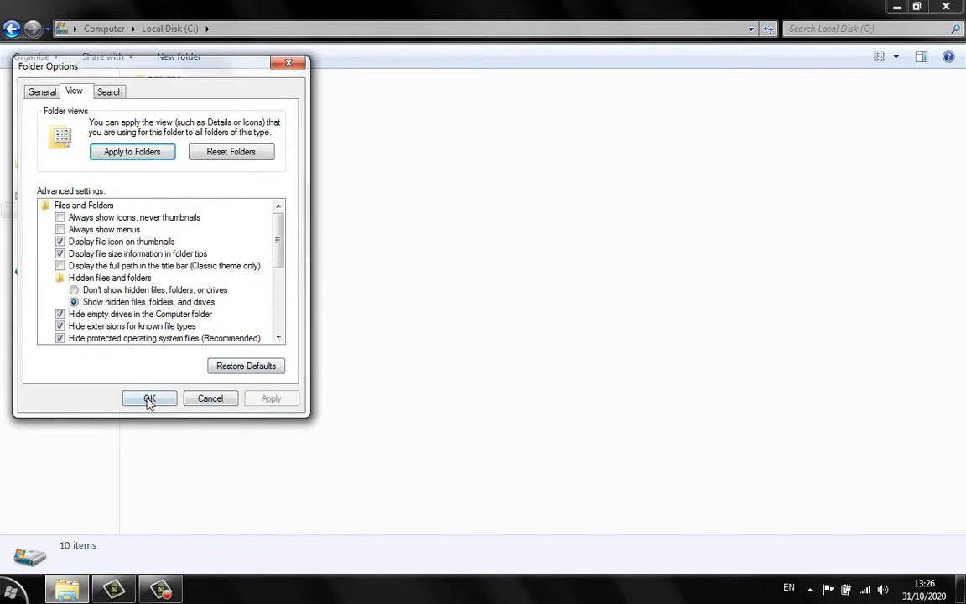
{"action": "left_click", "coordinate": [147, 400]}
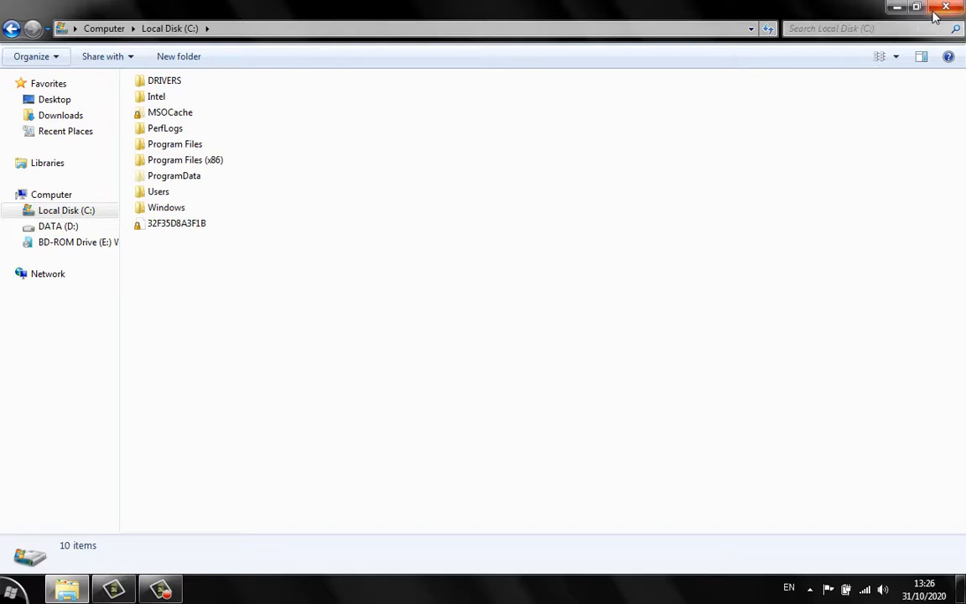
Minimize the Explorer window, switch to Excel 2013 and create a blank workbook
{"action": "left_click", "coordinate": [898, 8]}
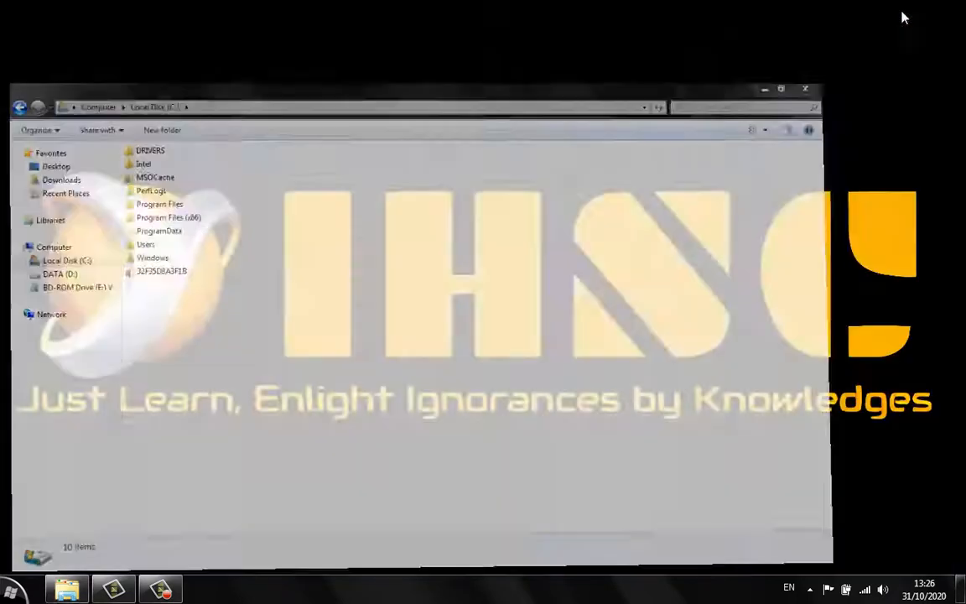
{"action": "right_click", "coordinate": [331, 95]}
{"action": "left_click", "coordinate": [403, 144]}
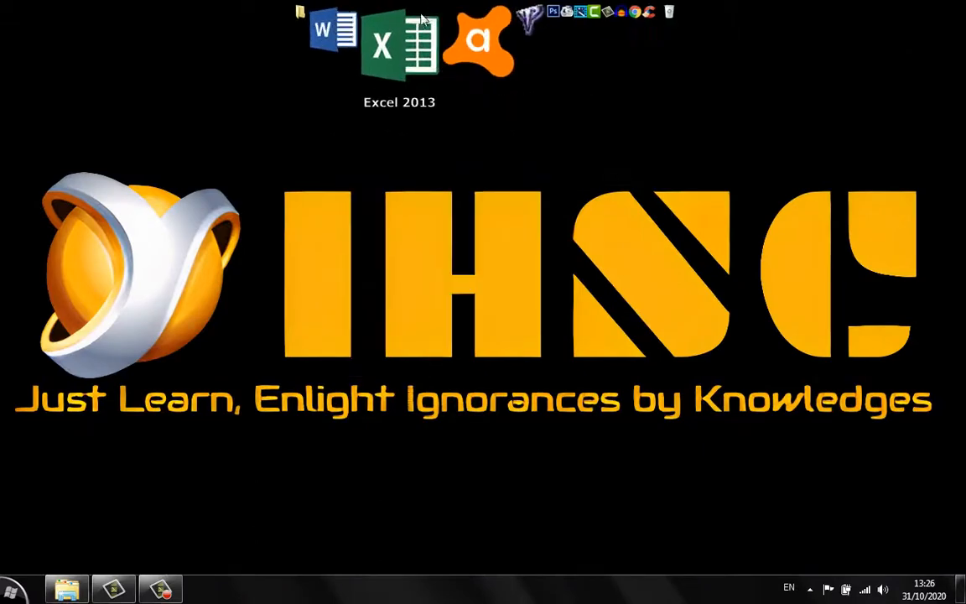
{"action": "left_click", "coordinate": [394, 39]}
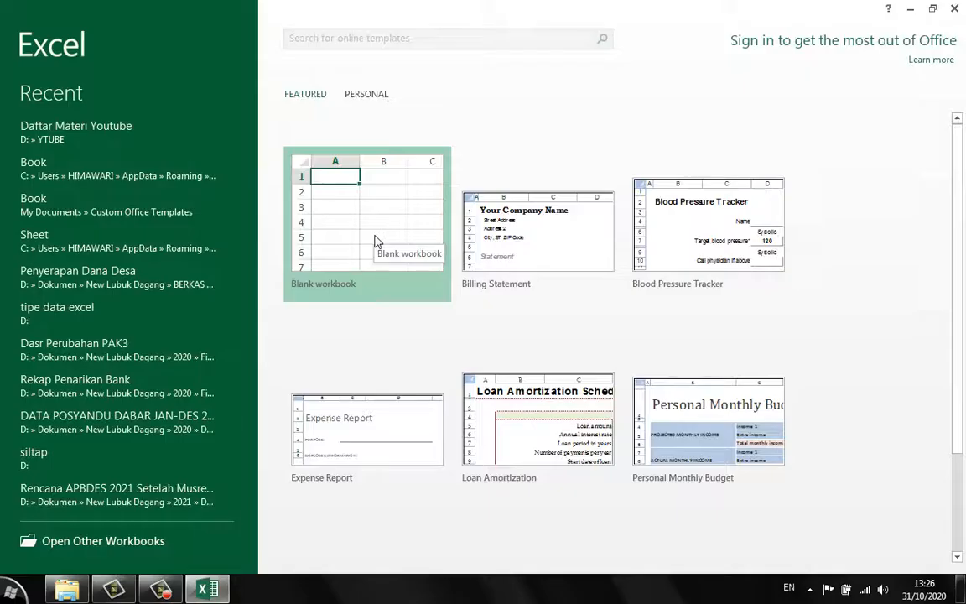
{"action": "left_click", "coordinate": [346, 194]}
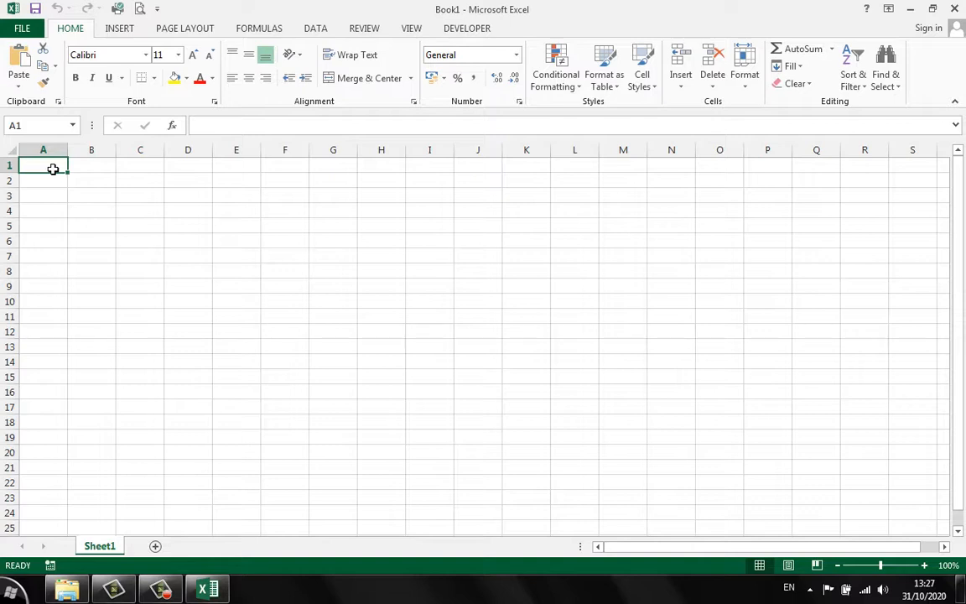
Set the paper size of Sheet1 to Legal 8 1/2 x 14 in in Page Setup
{"action": "left_click", "coordinate": [182, 31]}
{"action": "left_click", "coordinate": [361, 101]}
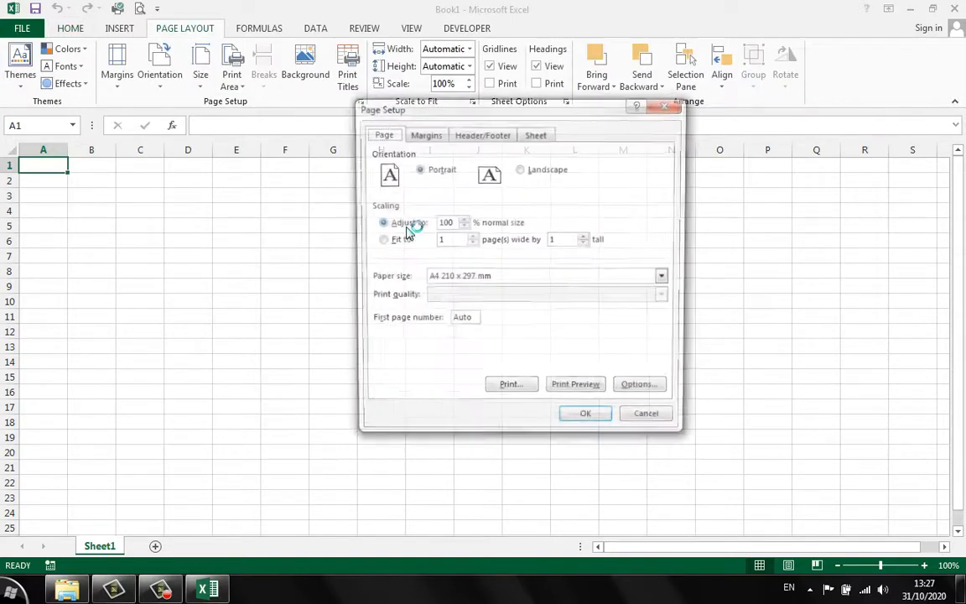
{"action": "left_click", "coordinate": [480, 279]}
{"action": "scroll", "coordinate": [482, 306], "scroll_direction": "down", "scroll_amount": 6}
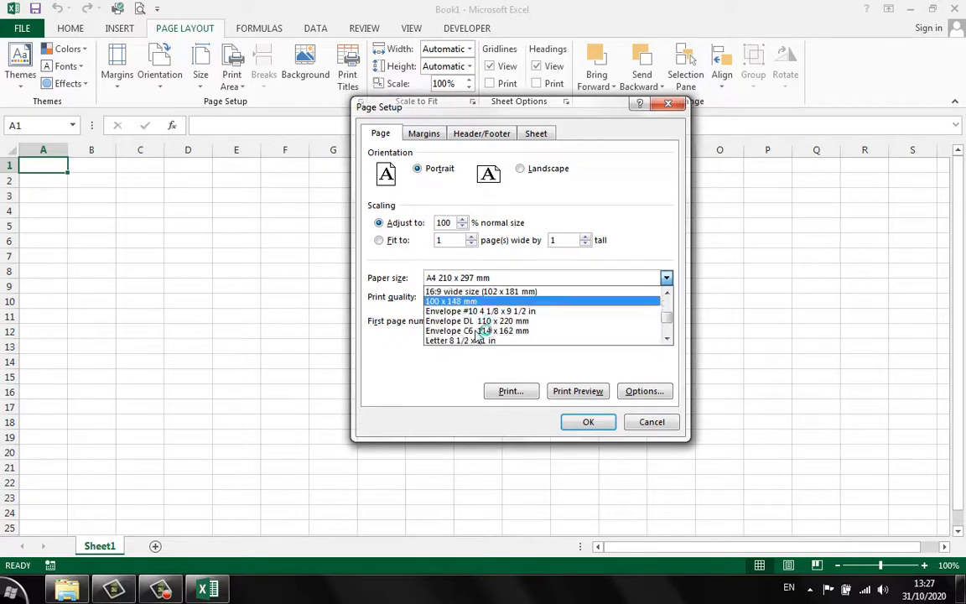
{"action": "left_click", "coordinate": [495, 312]}
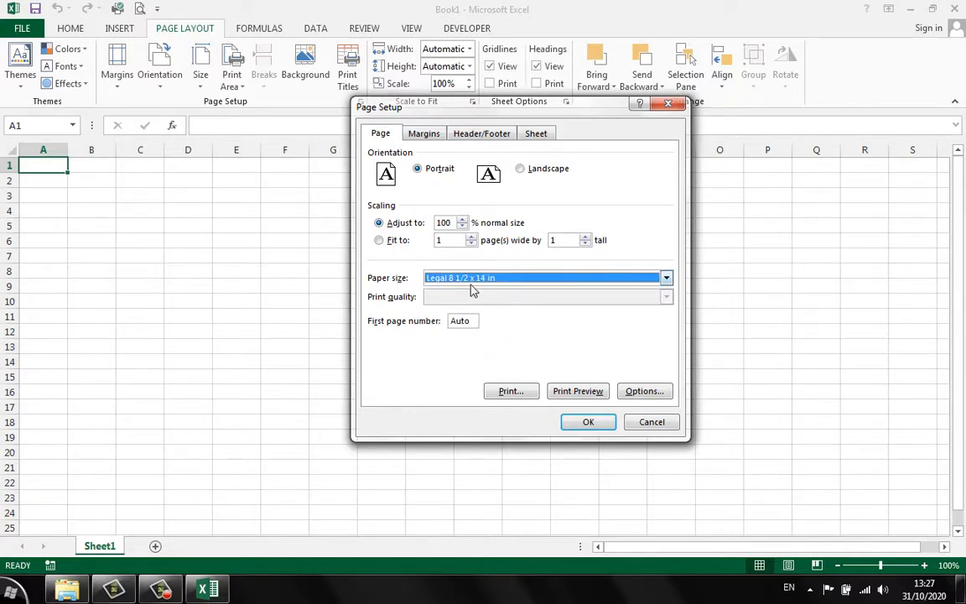
Review the margins, add a custom footer reading "IHSC Document" in the left section, and apply the page setup
{"action": "left_click", "coordinate": [426, 134]}
{"action": "left_click_drag", "start_coordinate": [517, 313], "coordinate": [467, 318]}
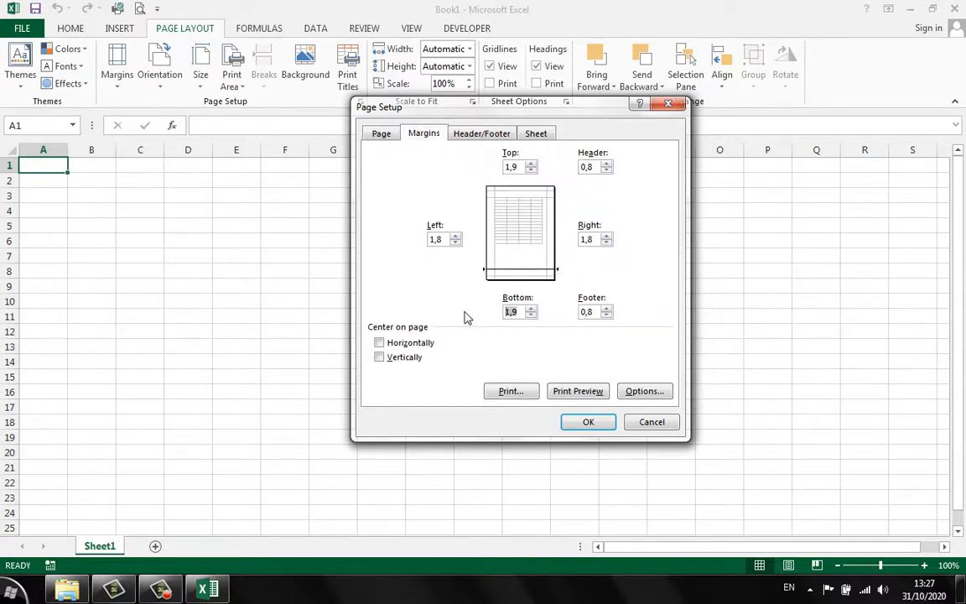
{"action": "left_click", "coordinate": [491, 136]}
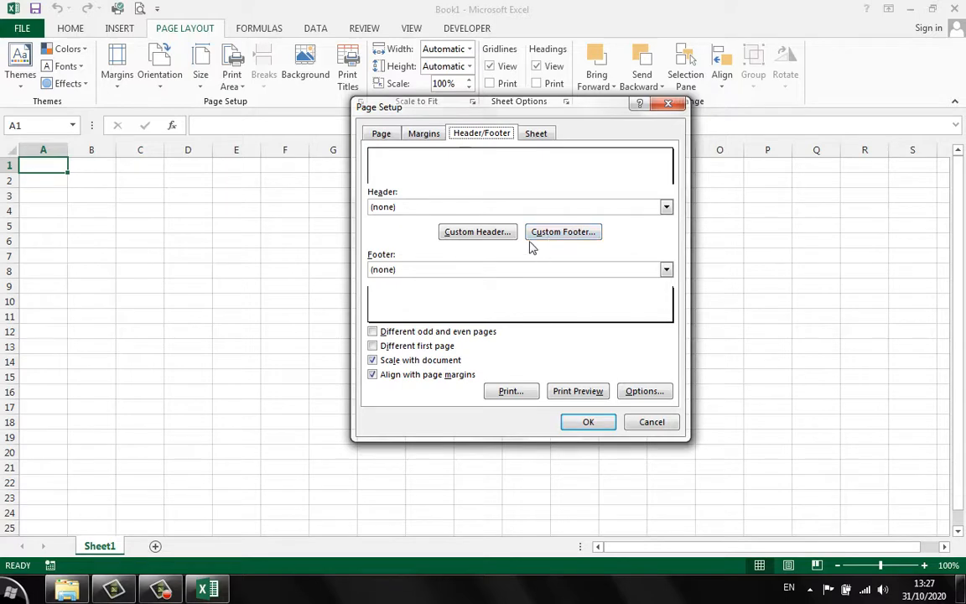
{"action": "left_click", "coordinate": [556, 240]}
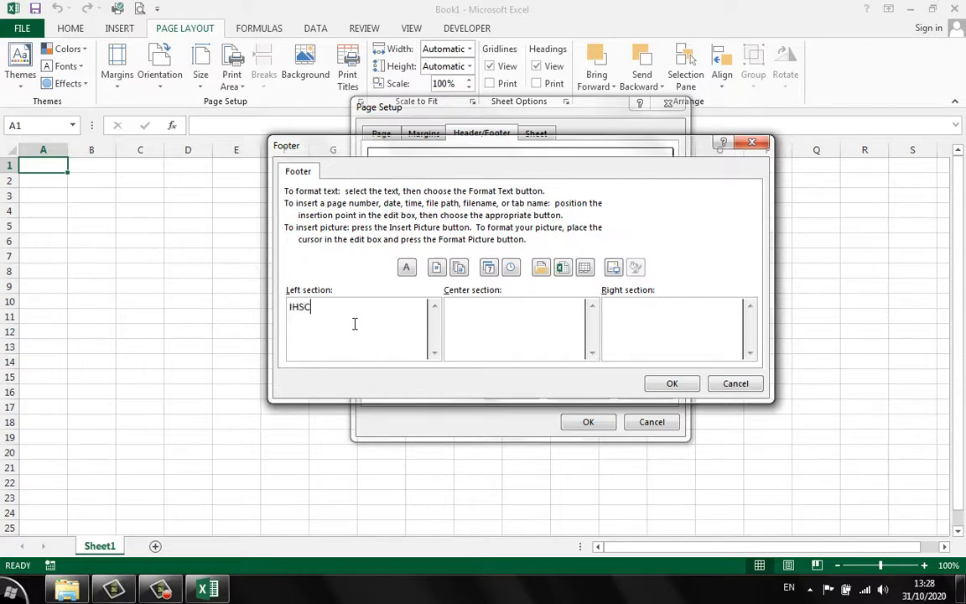
{"action": "type", "text": "IHSC Document"}
{"action": "left_click", "coordinate": [672, 383]}
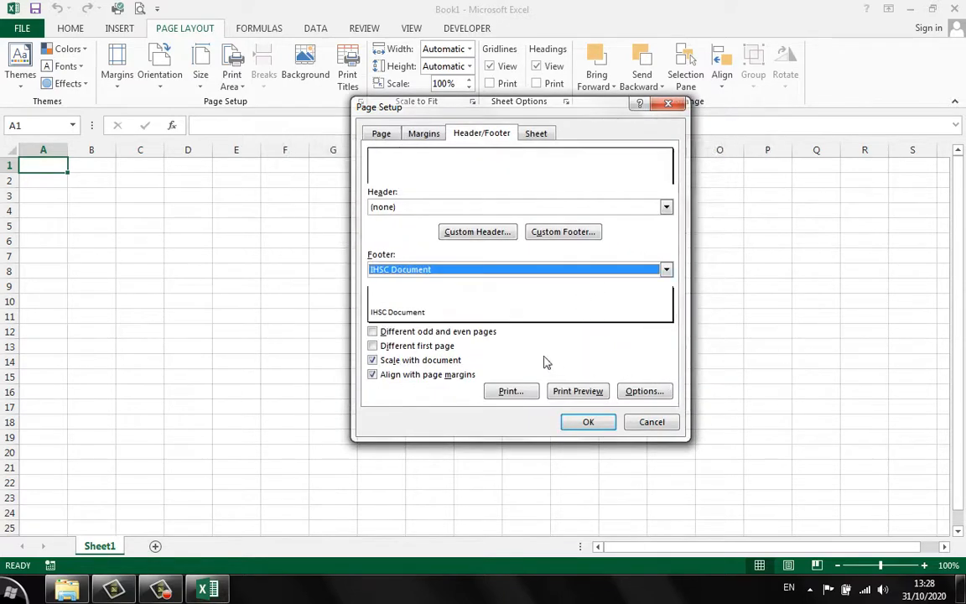
{"action": "left_click", "coordinate": [584, 422]}
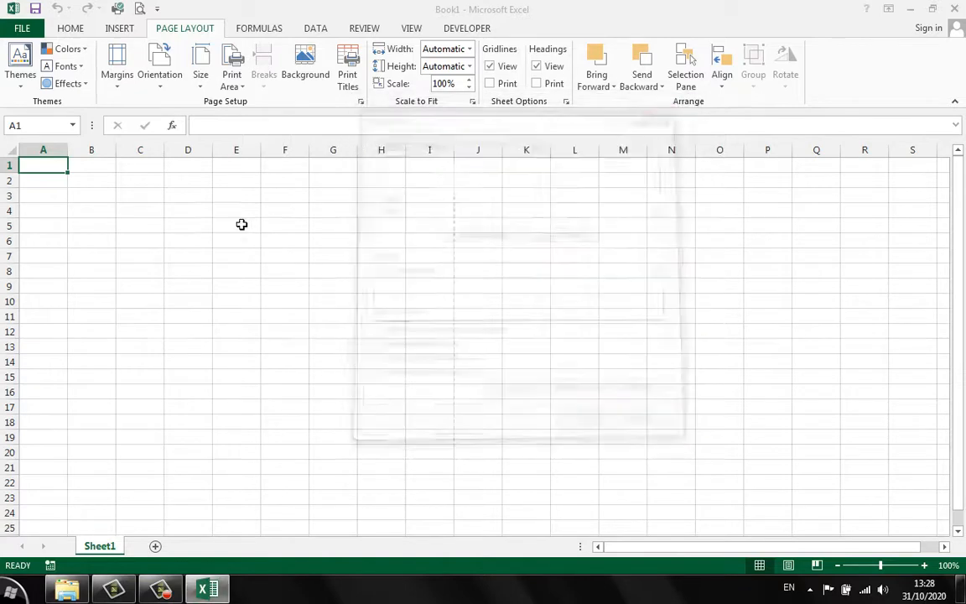
Set the font of cell A1 to Times New Roman, size 12, and compare it with another cell's font
{"action": "left_click", "coordinate": [73, 30]}
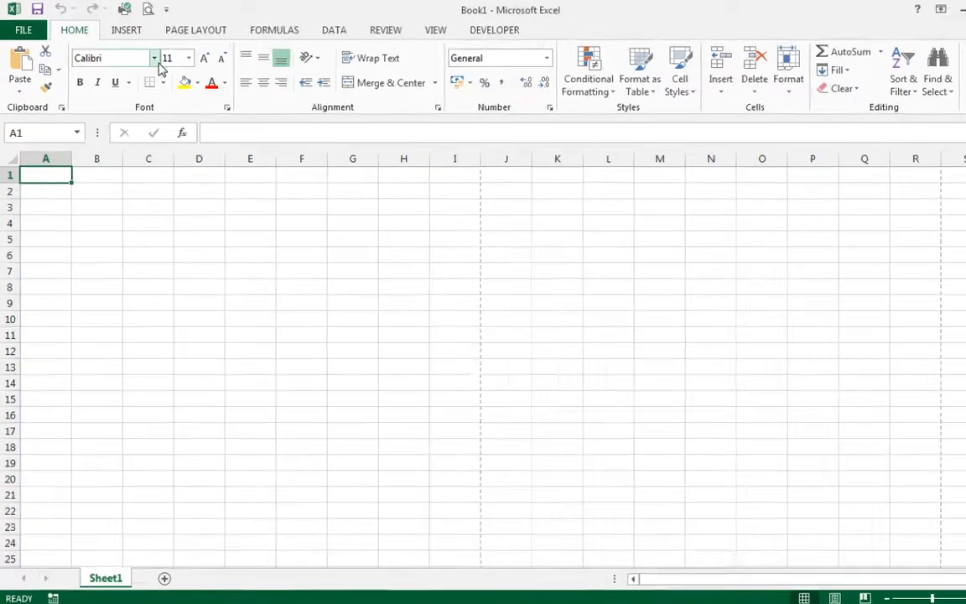
{"action": "left_click", "coordinate": [144, 56]}
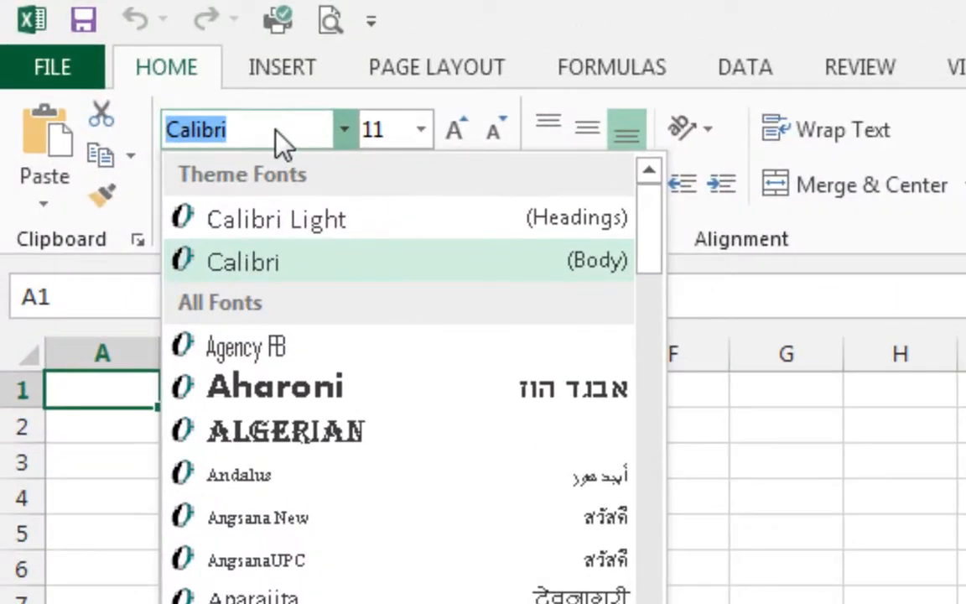
{"action": "type", "text": "Times New Roma"}
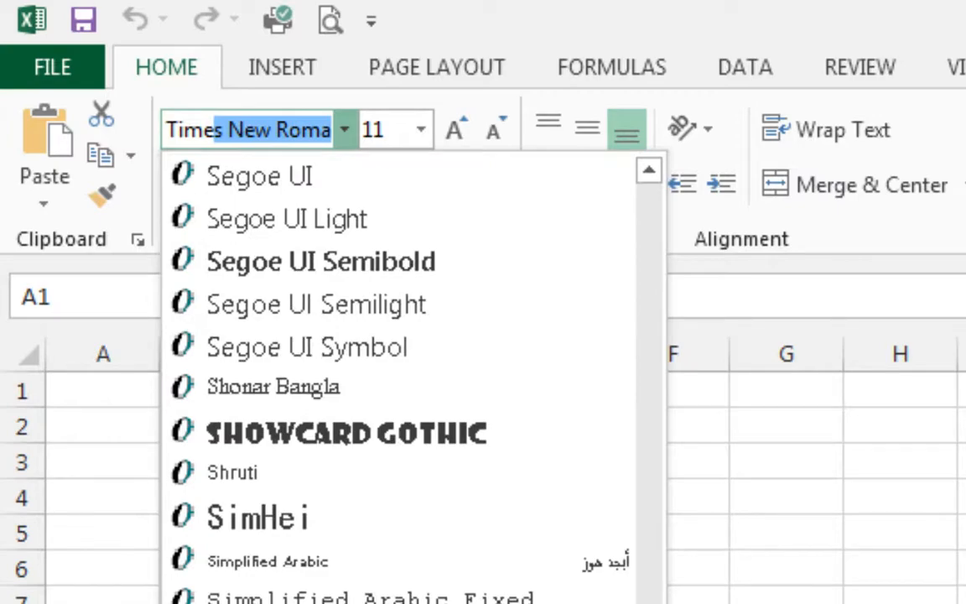
{"action": "key", "text": "Tab"}
{"action": "type", "text": "12"}
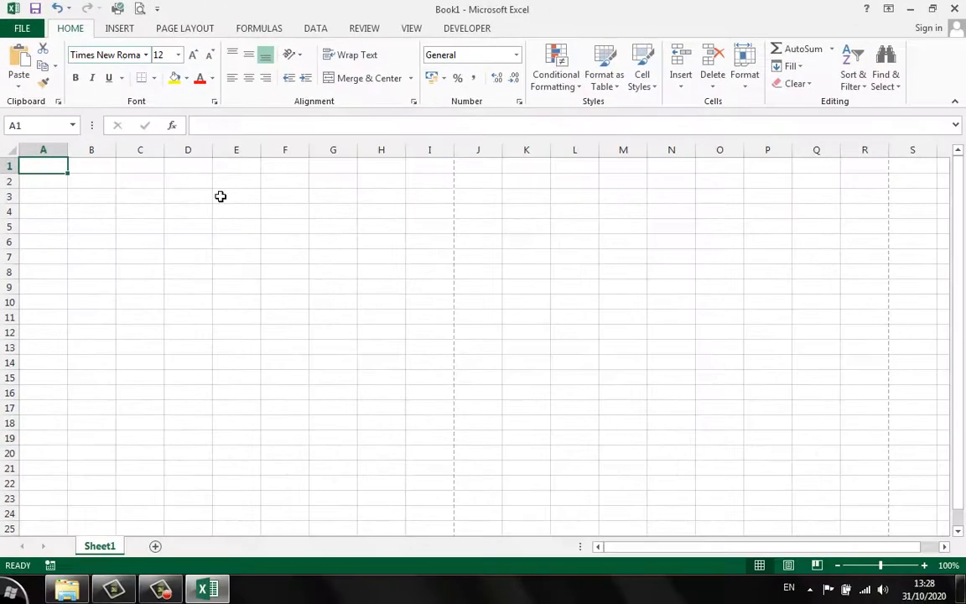
{"action": "left_click", "coordinate": [403, 357]}
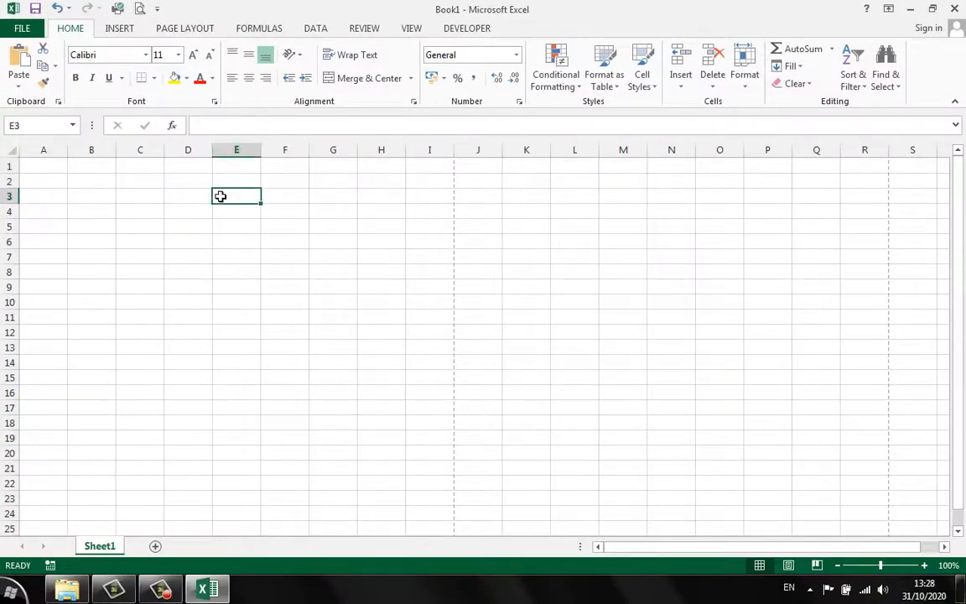
{"action": "left_click", "coordinate": [55, 163]}
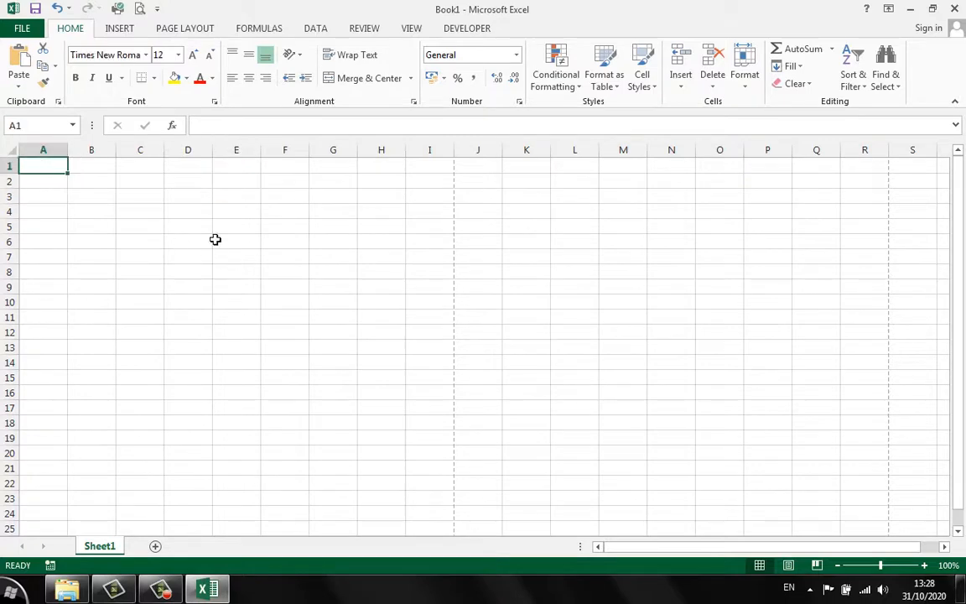
Fill cell F7 with the standard green color
{"action": "left_click", "coordinate": [293, 258]}
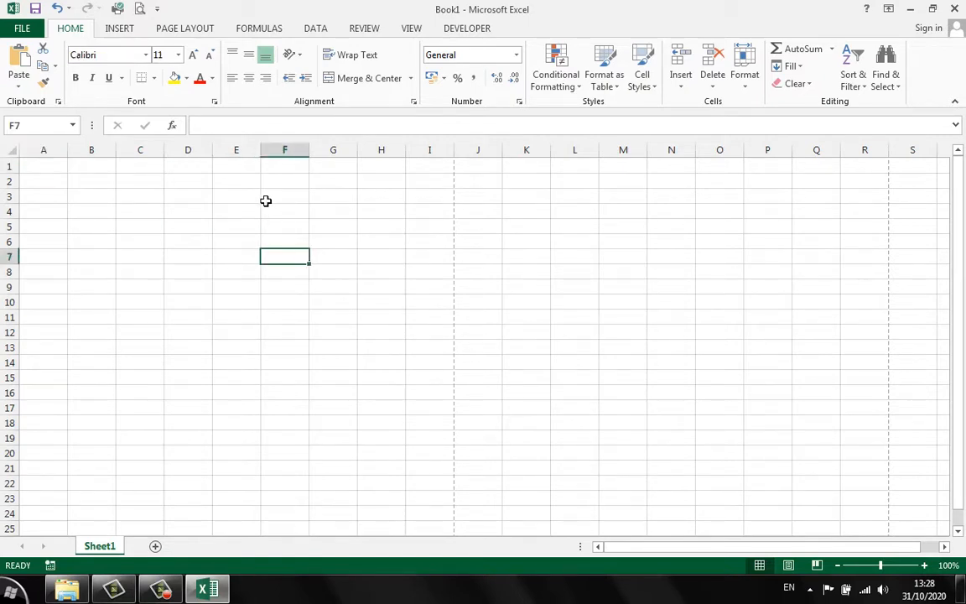
{"action": "left_click", "coordinate": [186, 78]}
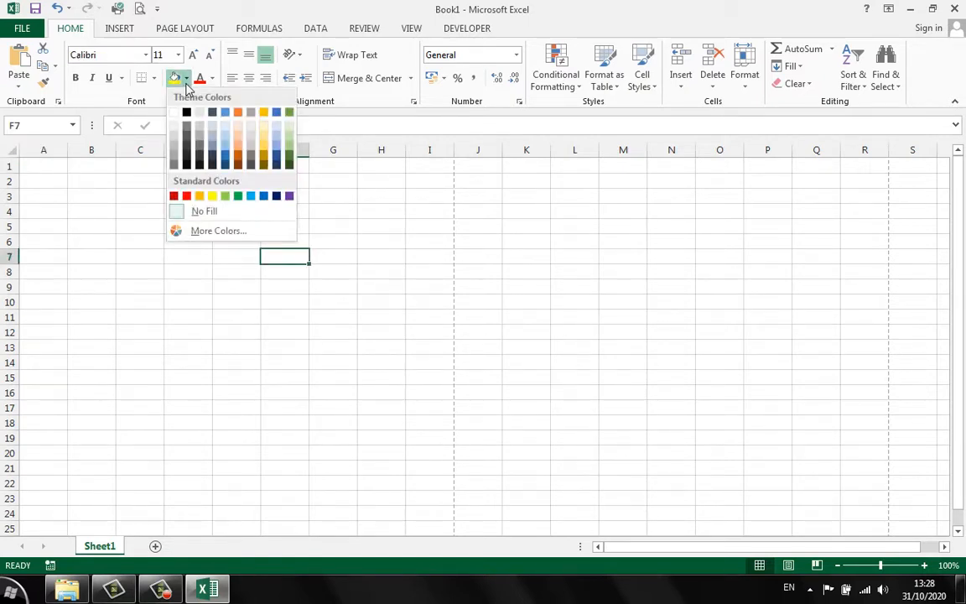
{"action": "left_click", "coordinate": [239, 196]}
{"action": "left_click", "coordinate": [296, 302]}
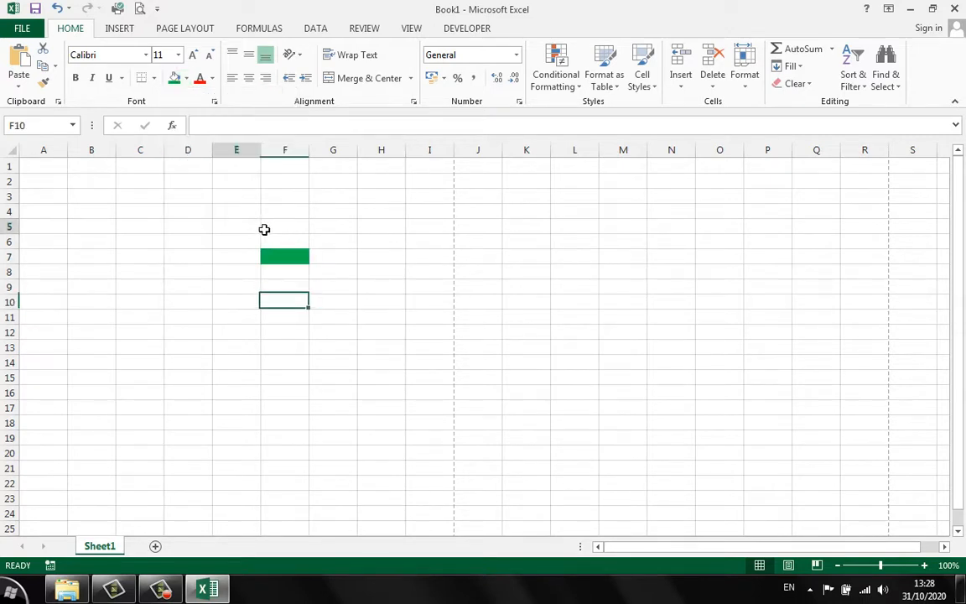
{"action": "left_click_drag", "start_coordinate": [264, 229], "coordinate": [336, 307]}
{"action": "left_click", "coordinate": [328, 289]}
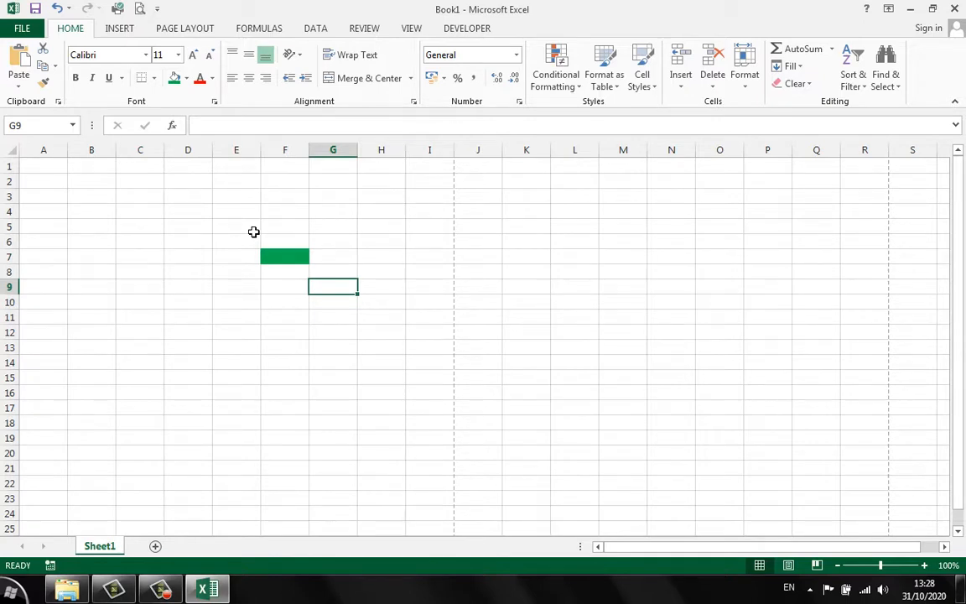
{"action": "left_click", "coordinate": [287, 257]}
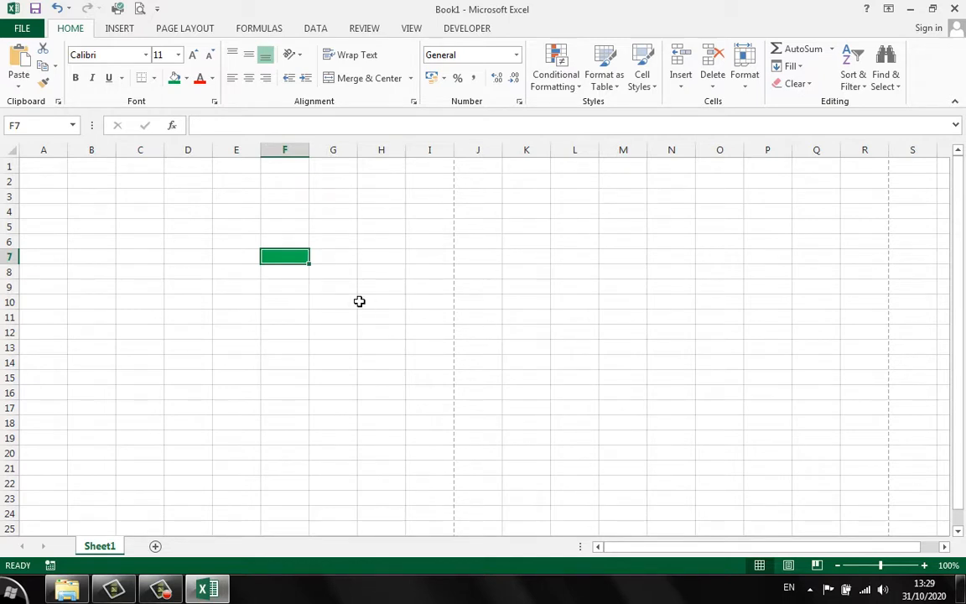
{"action": "left_click", "coordinate": [348, 302]}
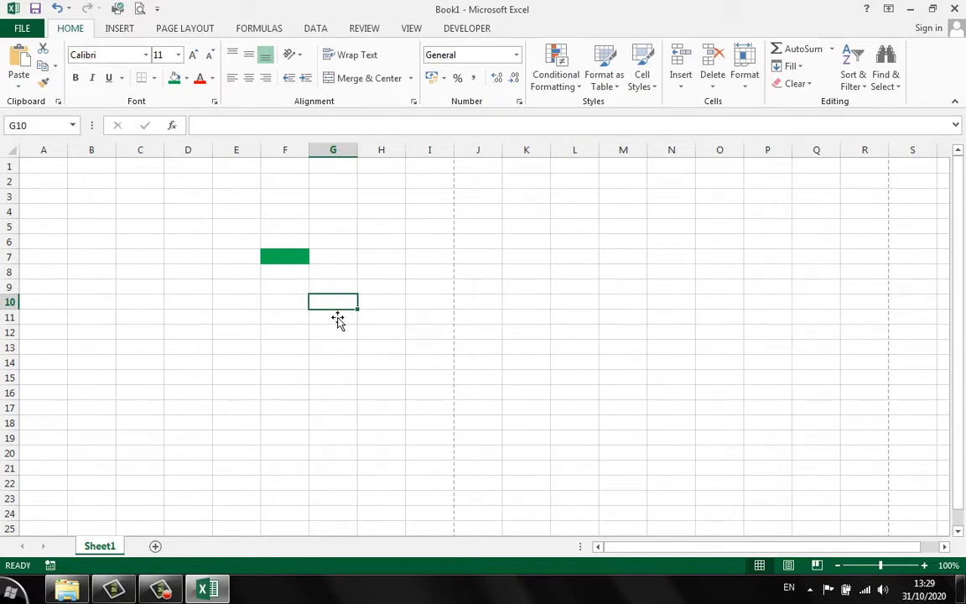
{"action": "left_click", "coordinate": [228, 228]}
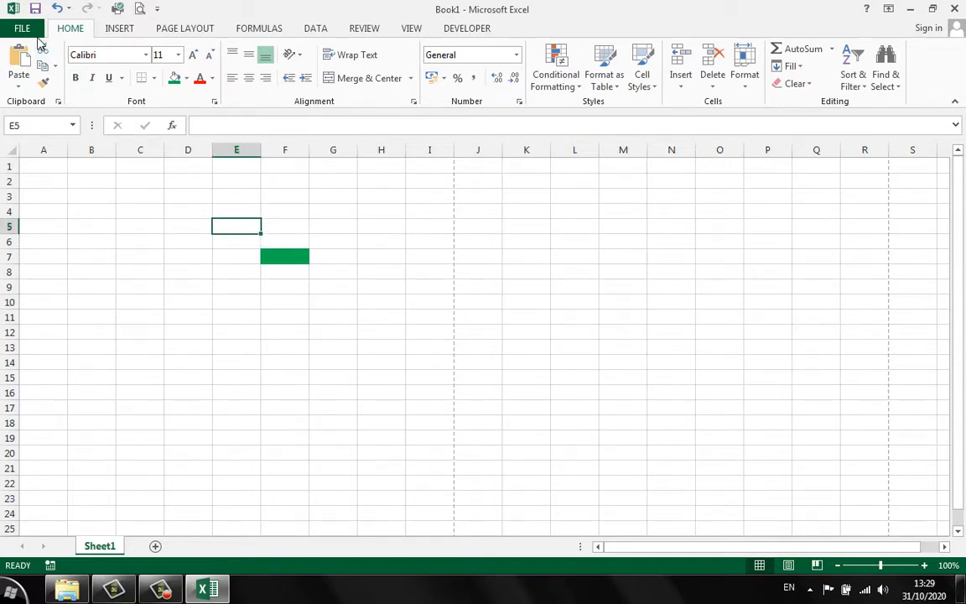
{"action": "left_click", "coordinate": [25, 29]}
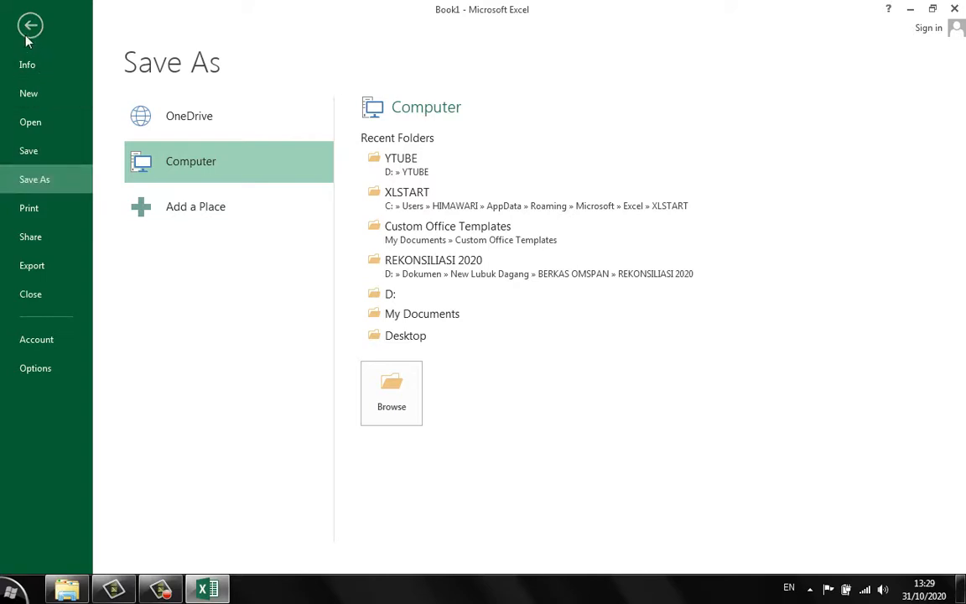
{"action": "key", "text": "ctrl+shift+s"}
{"action": "left_click", "coordinate": [48, 154]}
{"action": "key", "text": "ctrl+s"}
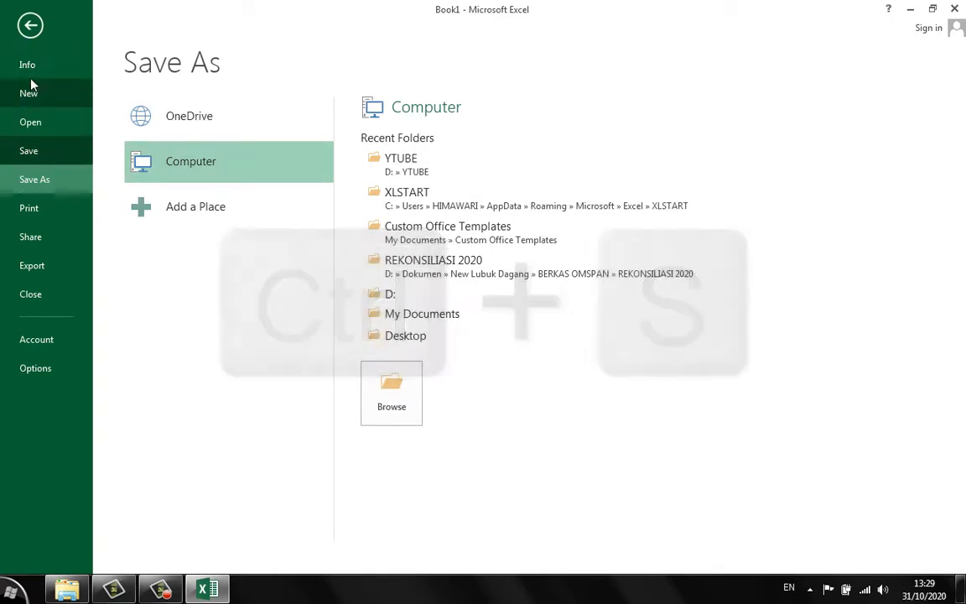
{"action": "left_click", "coordinate": [26, 33]}
{"action": "left_click", "coordinate": [231, 300]}
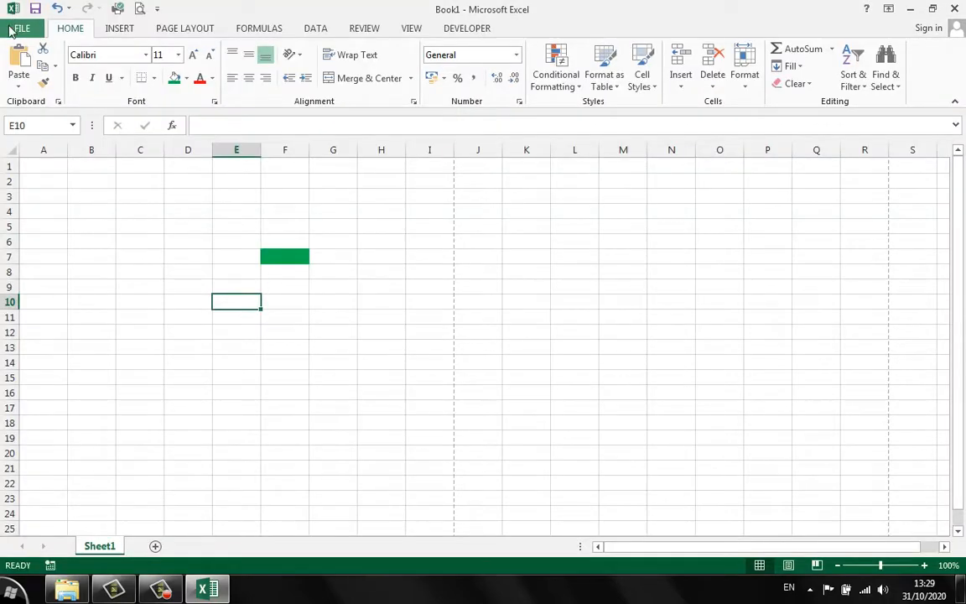
Start saving the workbook to the computer with Excel Template as the file type and inspect the proposed folder path
{"action": "left_click", "coordinate": [19, 26]}
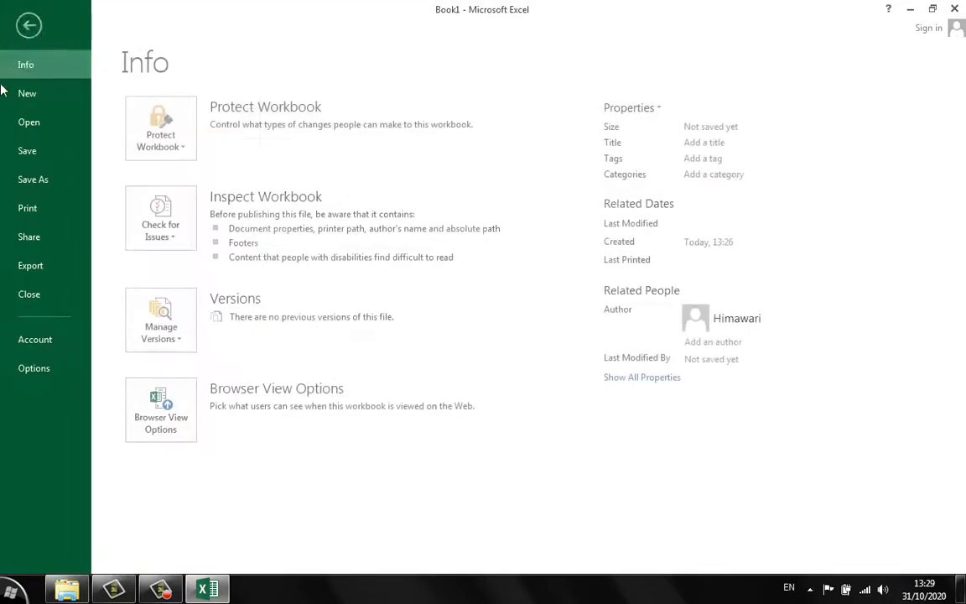
{"action": "left_click", "coordinate": [42, 181]}
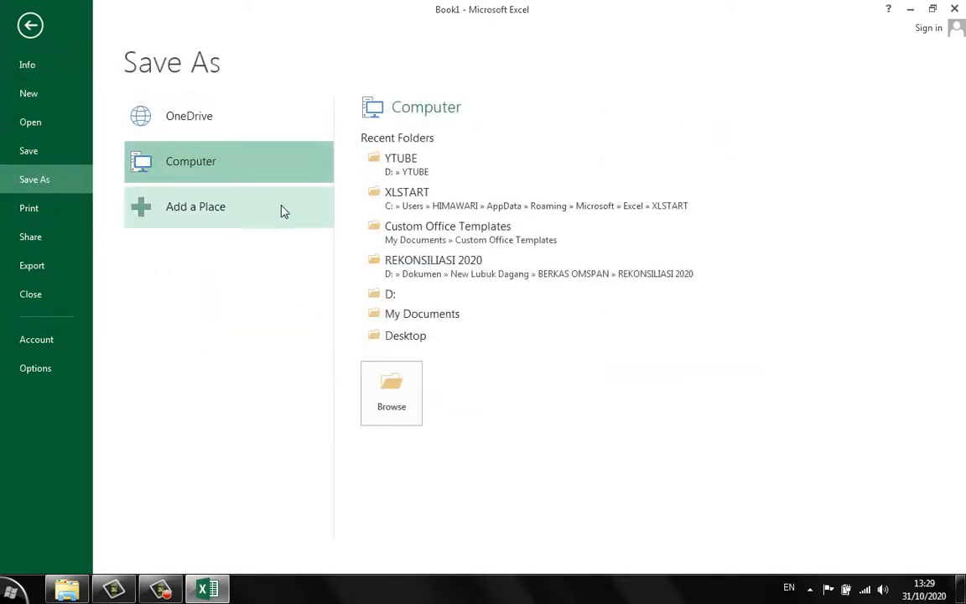
{"action": "left_click", "coordinate": [391, 394]}
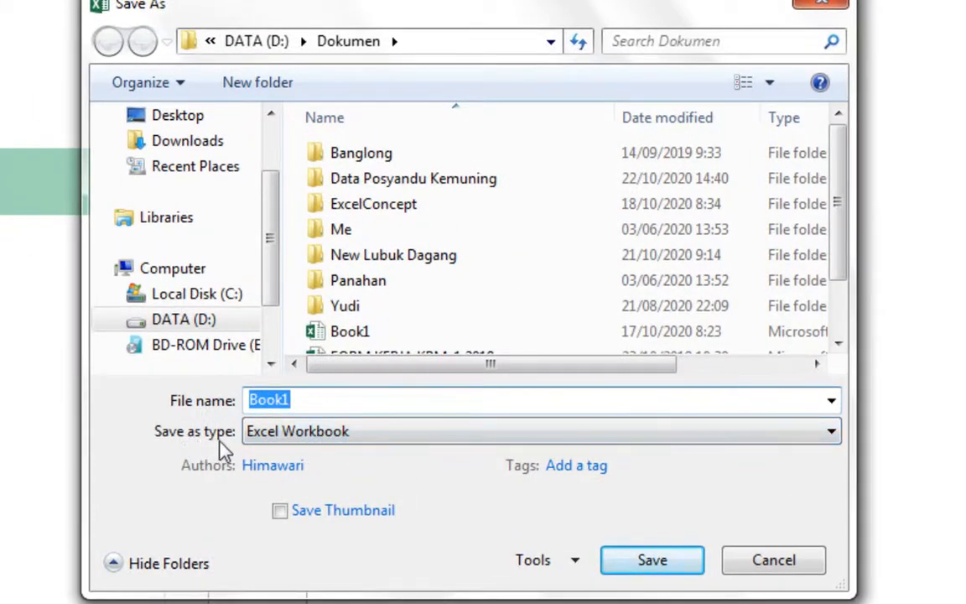
{"action": "left_click", "coordinate": [317, 432]}
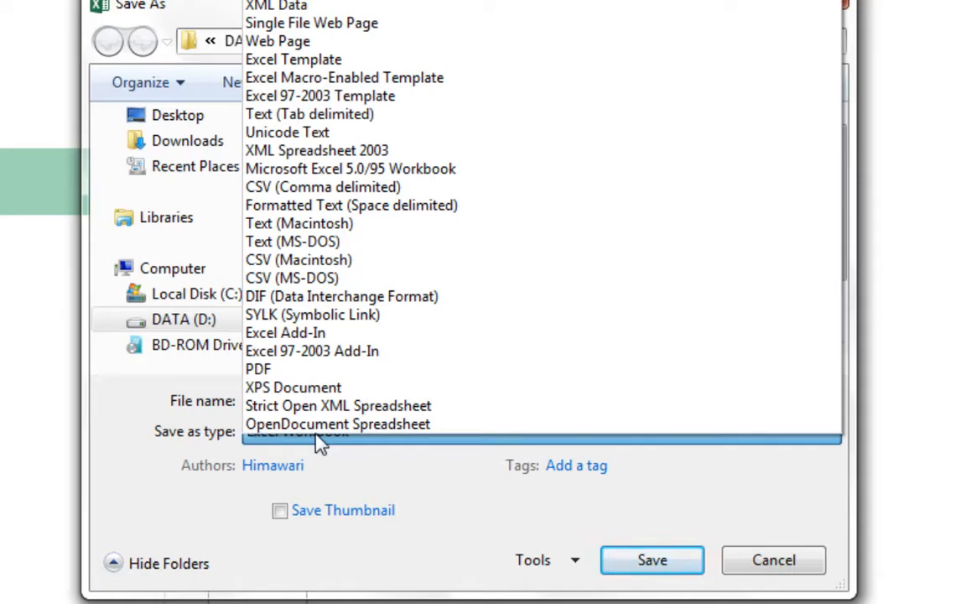
{"action": "left_click", "coordinate": [313, 59]}
{"action": "left_click", "coordinate": [427, 49]}
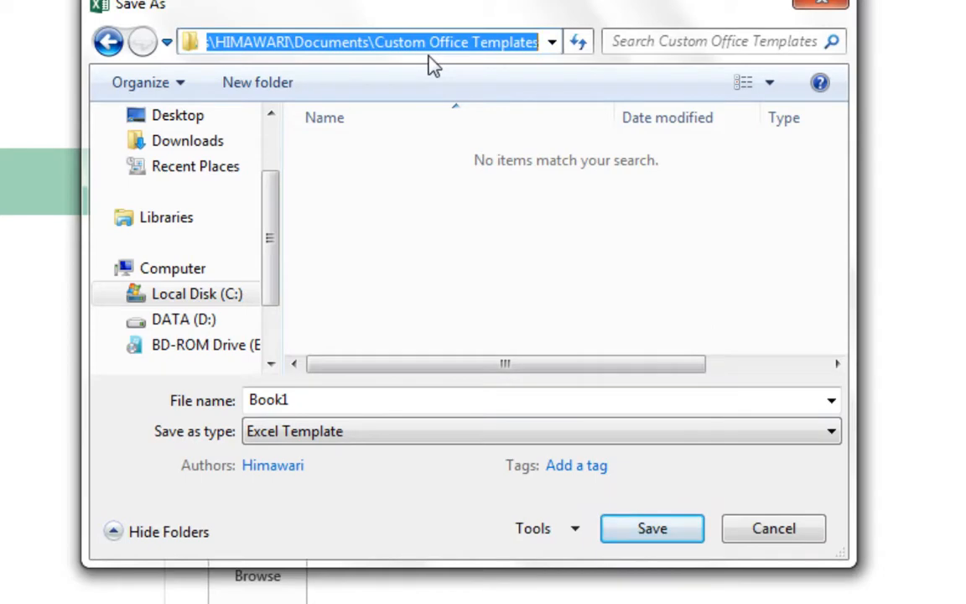
Browse to the Users folder on Local Disk (C:) as the save location and select the current user's profile folder
{"action": "left_click", "coordinate": [220, 308]}
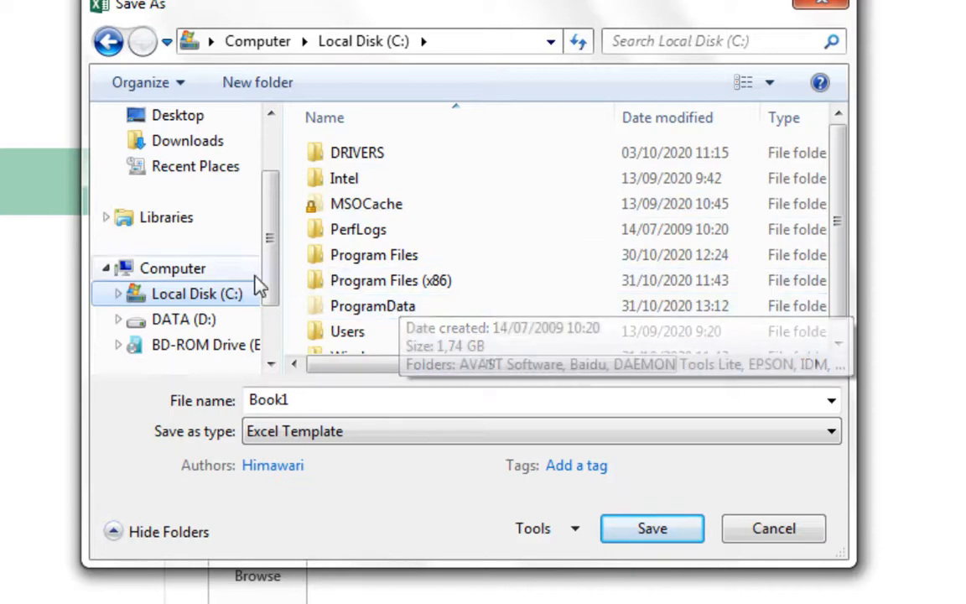
{"action": "left_click", "coordinate": [353, 340]}
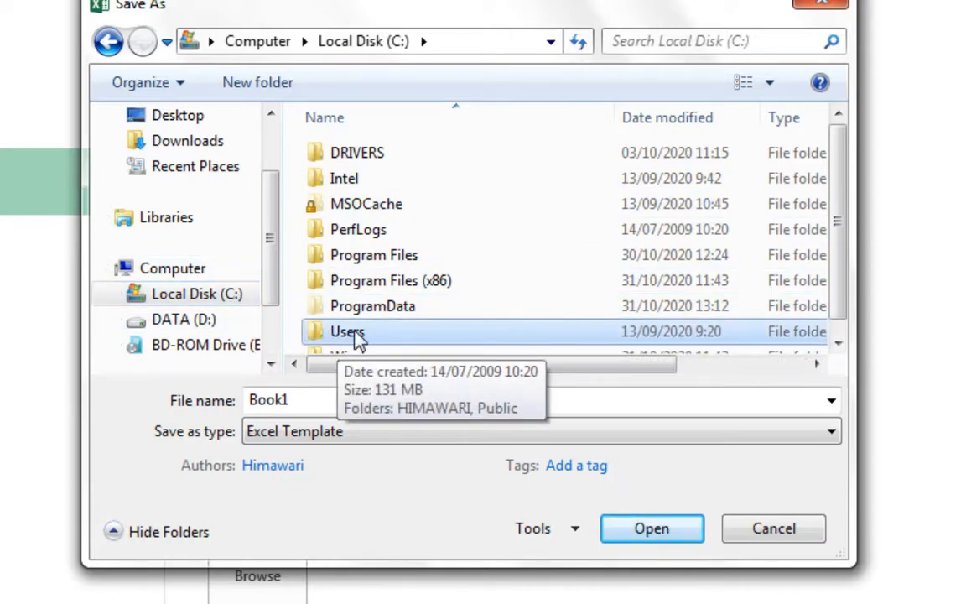
{"action": "double_click", "coordinate": [358, 339]}
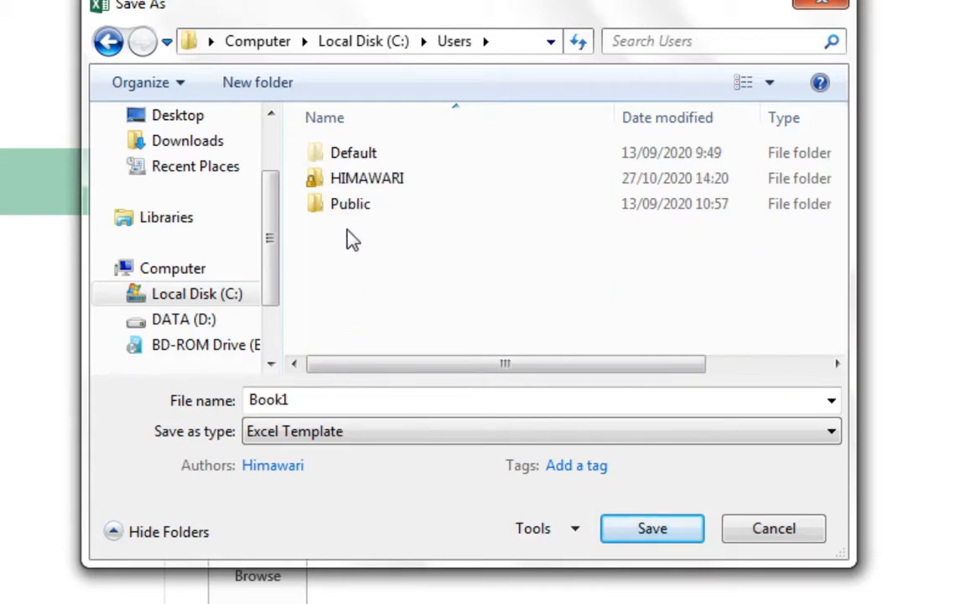
{"action": "left_click", "coordinate": [362, 159]}
{"action": "left_click", "coordinate": [366, 183]}
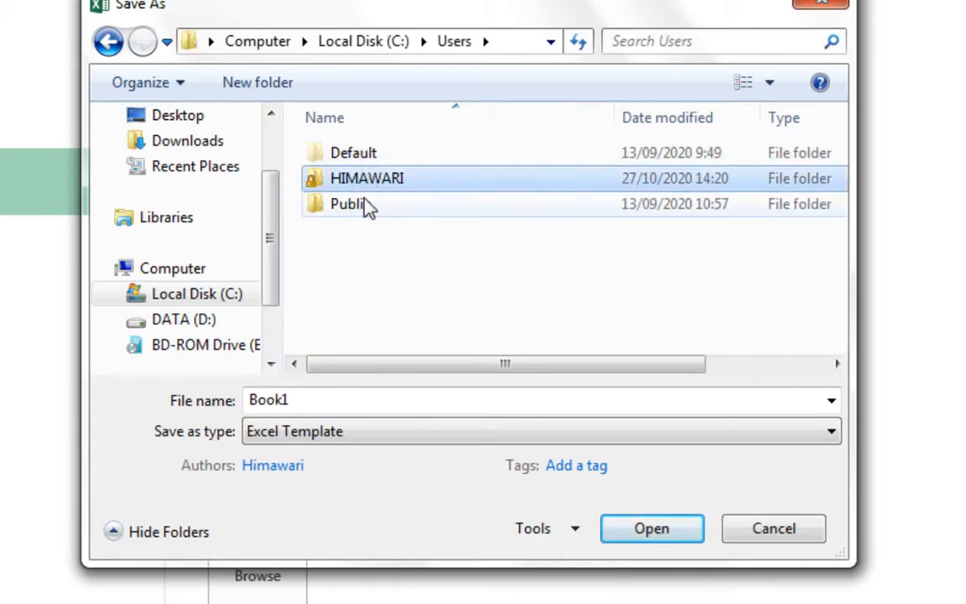
{"action": "left_click", "coordinate": [366, 207]}
{"action": "left_click", "coordinate": [366, 180]}
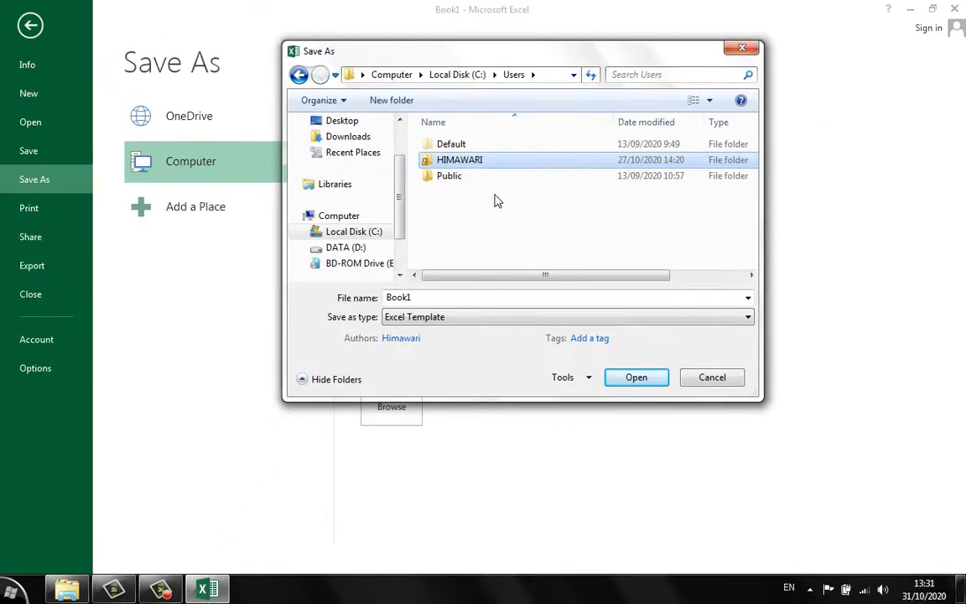
Check the signed-in Windows account name and select the matching profile folder in Users
{"action": "left_click", "coordinate": [15, 590]}
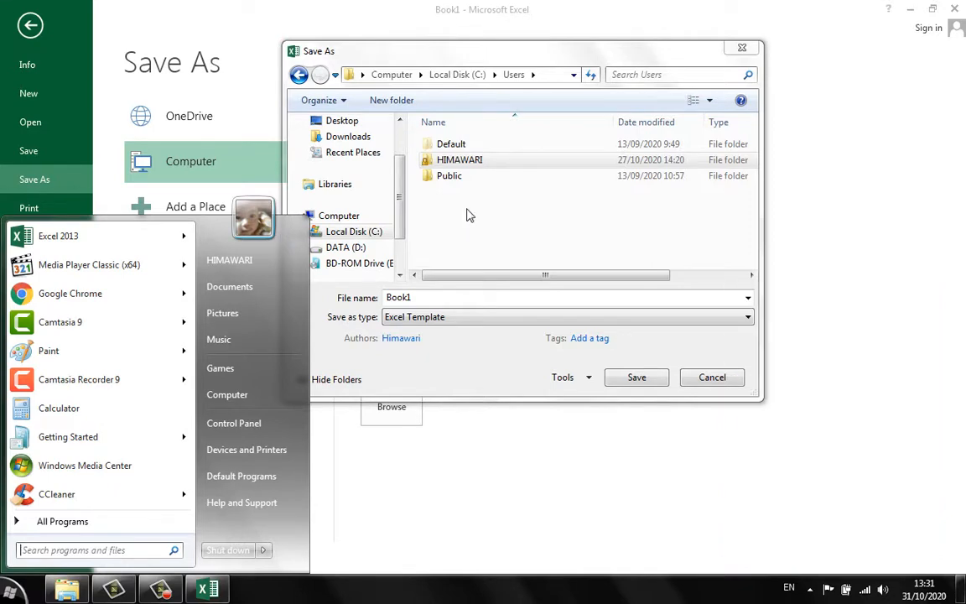
{"action": "left_click", "coordinate": [468, 195]}
{"action": "left_click", "coordinate": [471, 164]}
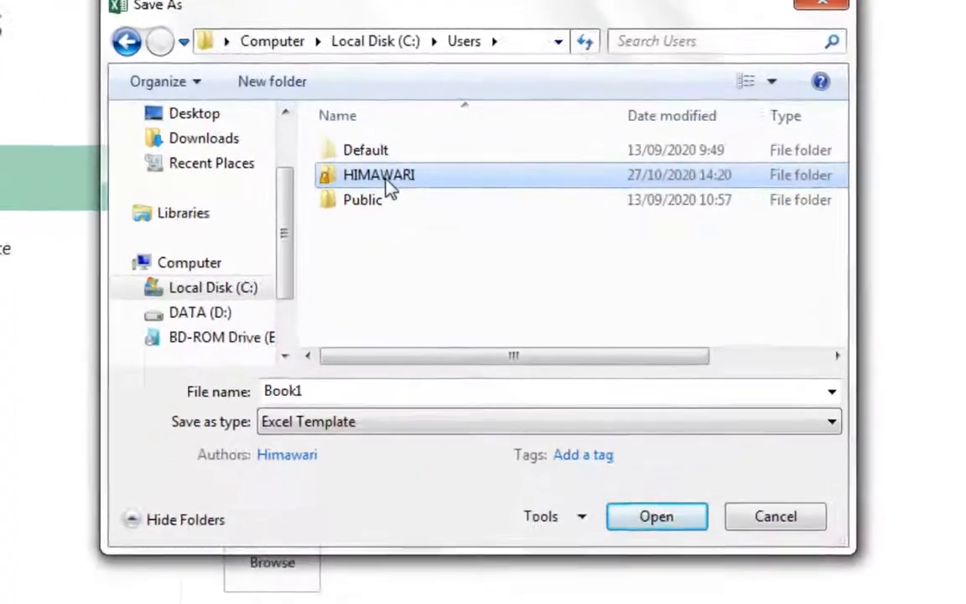
Set the save location to AppData > Roaming > Microsoft > Excel > XLSTART inside the current user's profile folder
{"action": "double_click", "coordinate": [457, 165]}
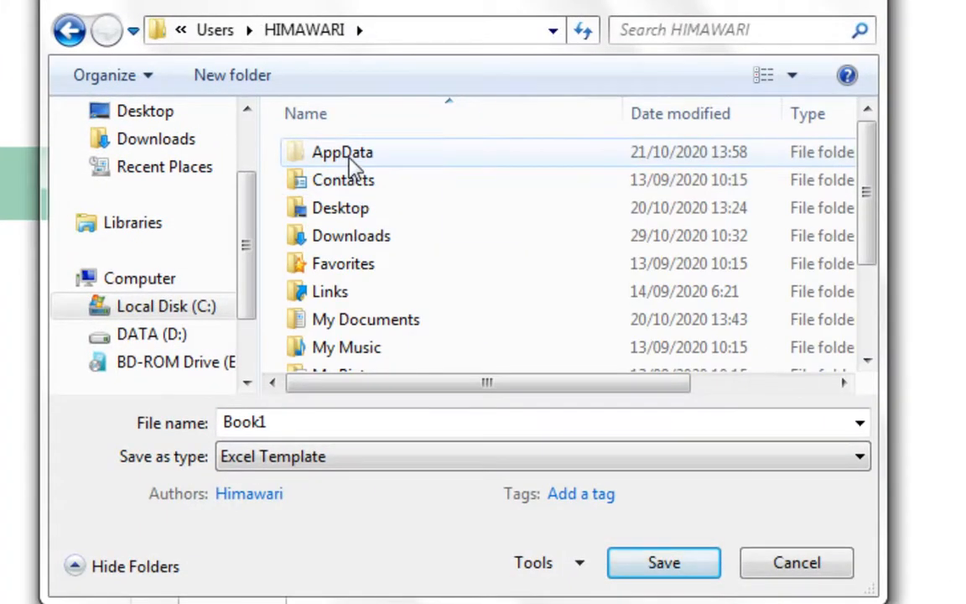
{"action": "double_click", "coordinate": [349, 156]}
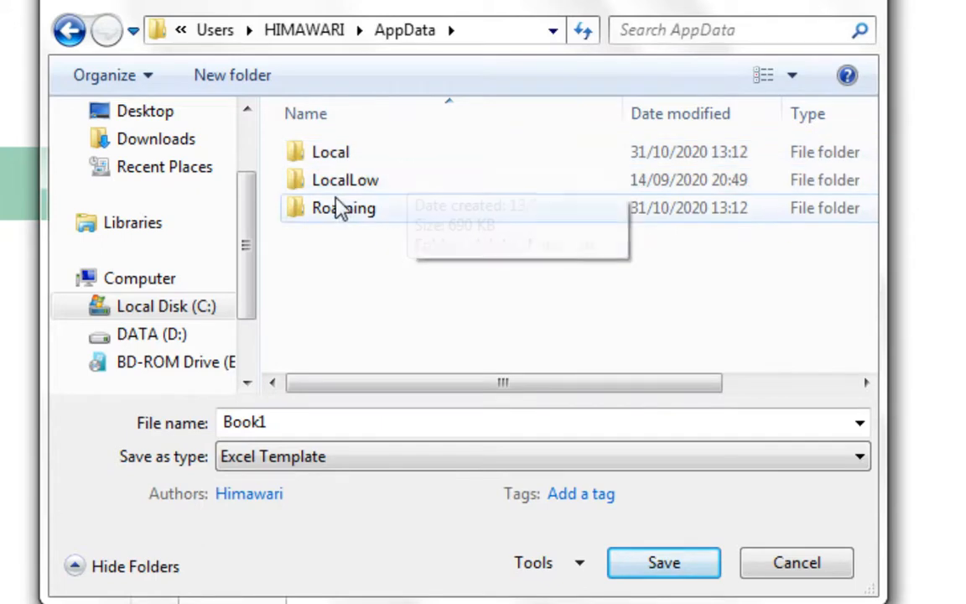
{"action": "double_click", "coordinate": [372, 213]}
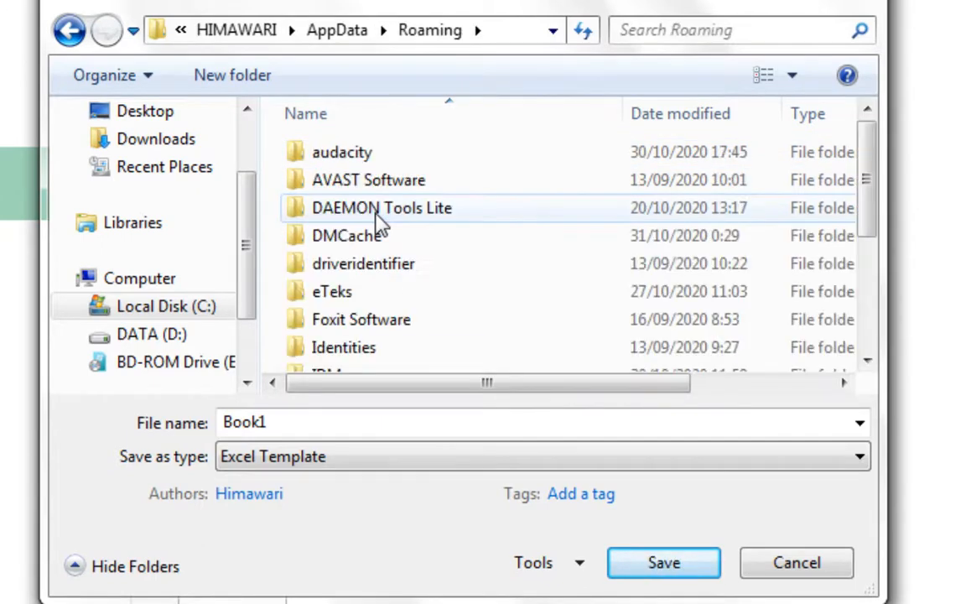
{"action": "scroll", "coordinate": [376, 251], "scroll_direction": "down", "scroll_amount": 2}
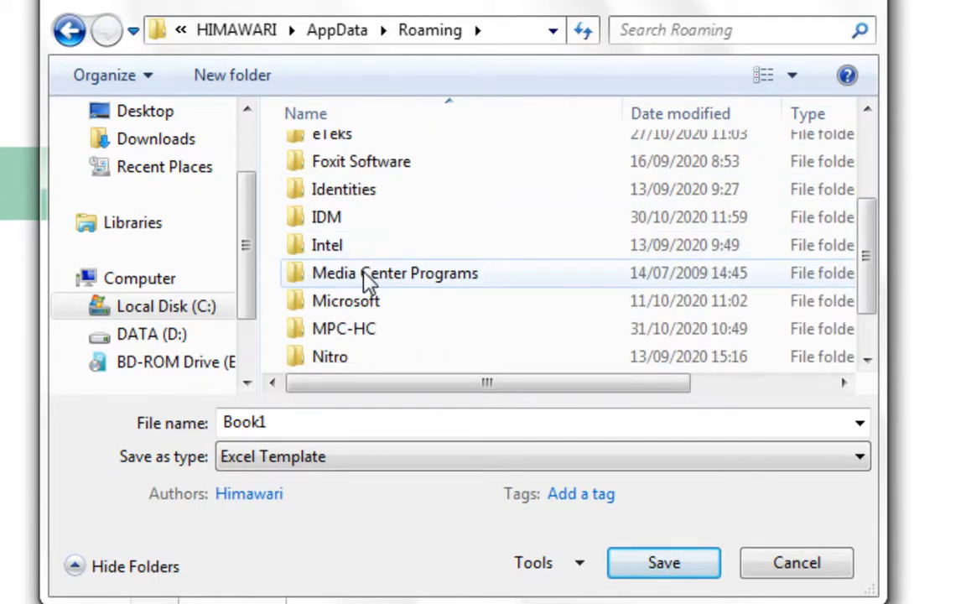
{"action": "double_click", "coordinate": [366, 303]}
{"action": "scroll", "coordinate": [411, 237], "scroll_direction": "down", "scroll_amount": 1}
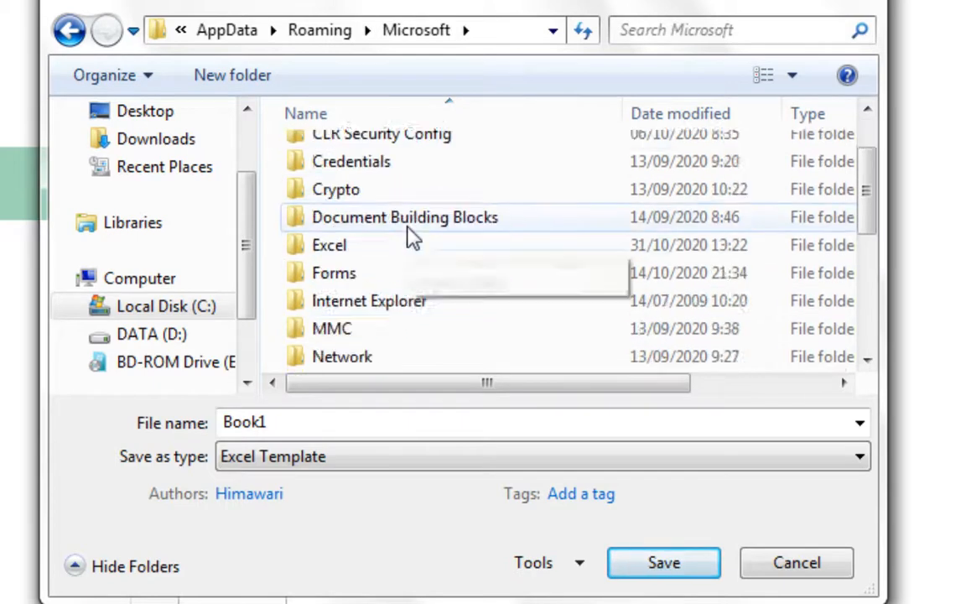
{"action": "scroll", "coordinate": [411, 238], "scroll_direction": "down", "scroll_amount": 1}
{"action": "left_click", "coordinate": [356, 168]}
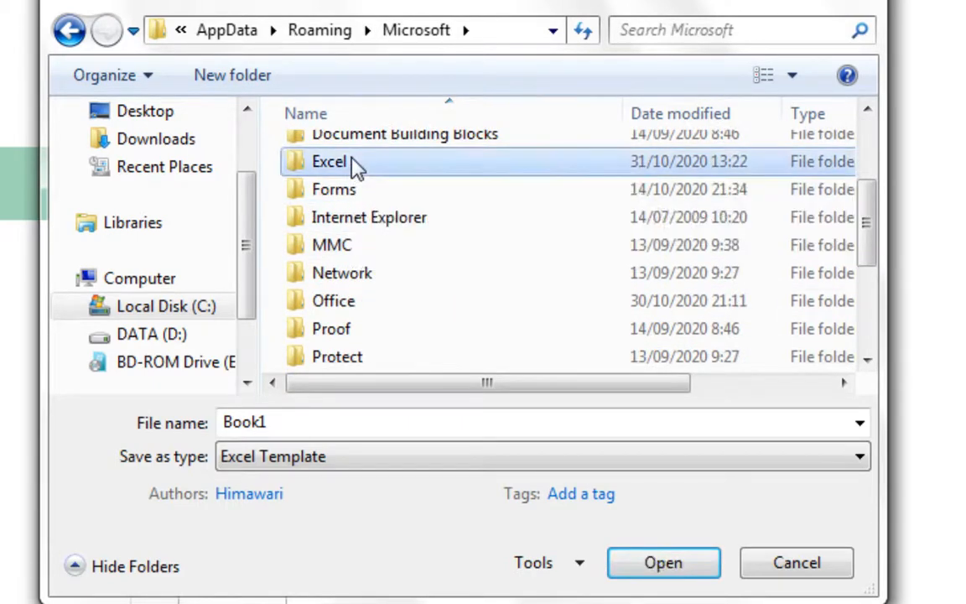
{"action": "double_click", "coordinate": [356, 166]}
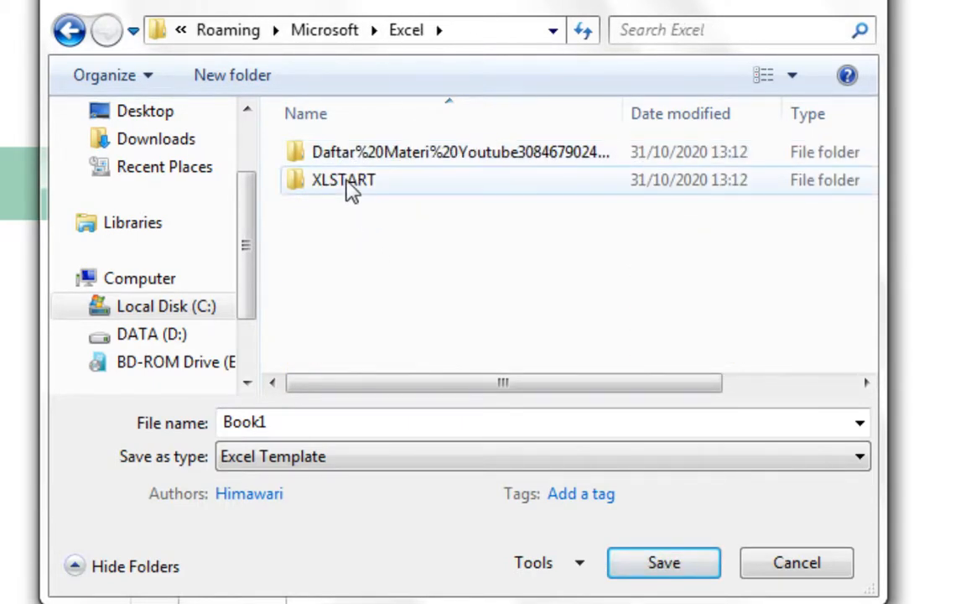
{"action": "double_click", "coordinate": [350, 188]}
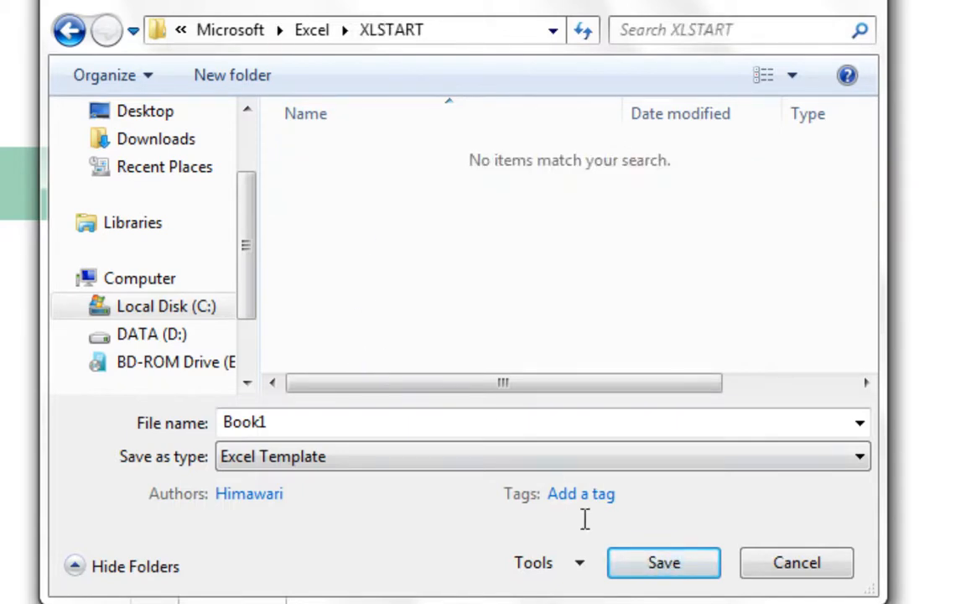
Name the template Book and save it in the XLSTART folder
{"action": "left_click", "coordinate": [326, 433]}
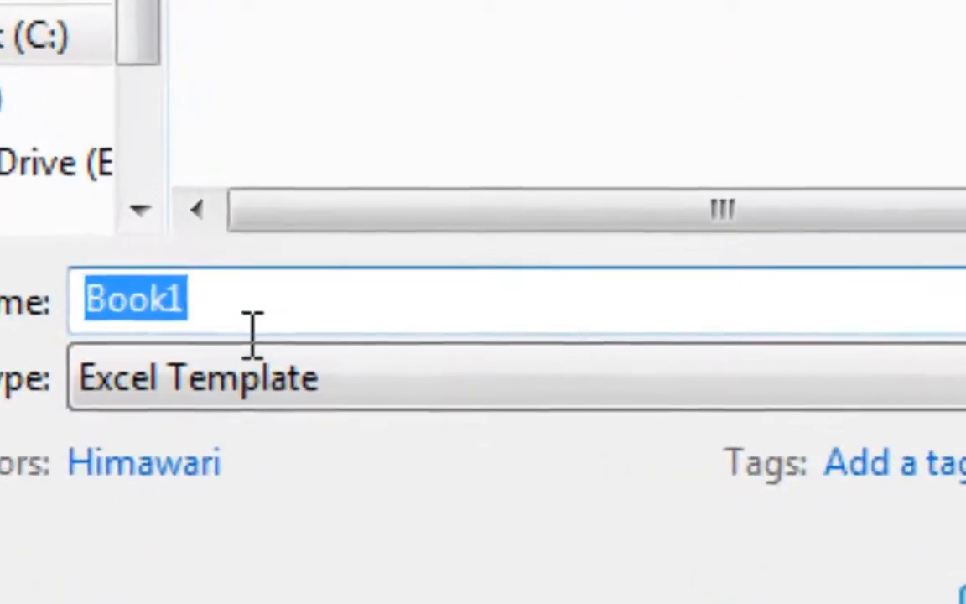
{"action": "left_click", "coordinate": [263, 358]}
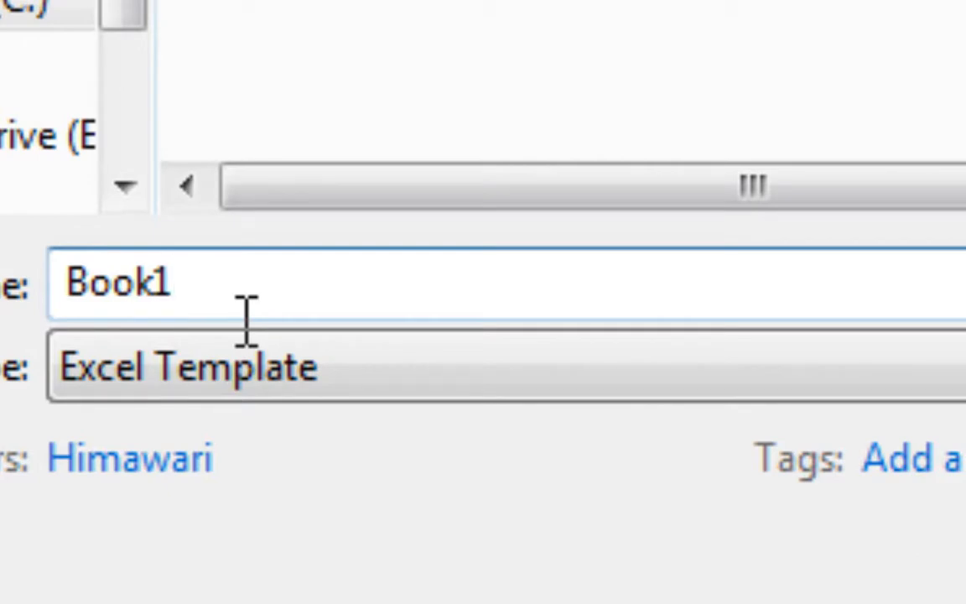
{"action": "key", "text": "BackSpace"}
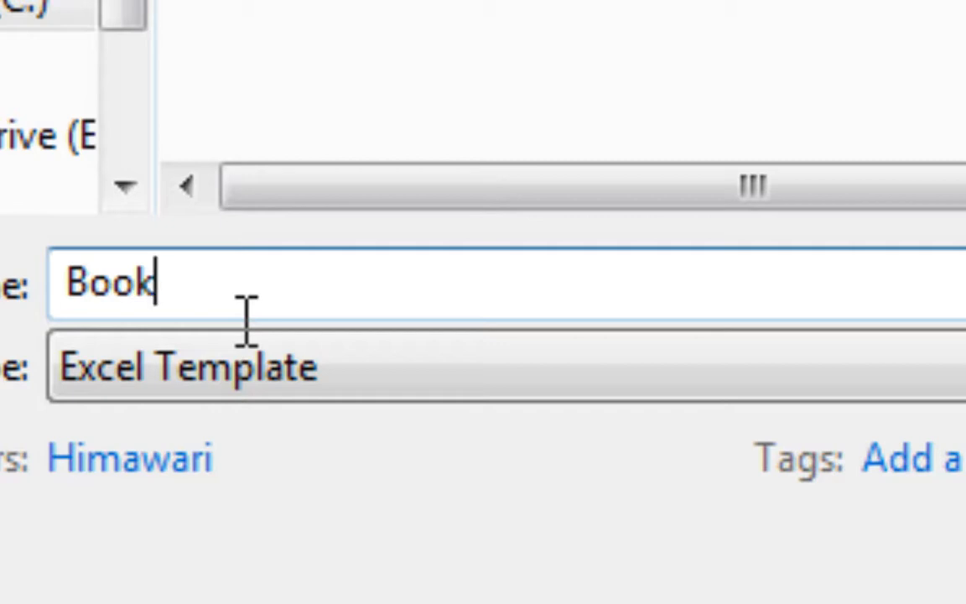
{"action": "left_click", "coordinate": [87, 317]}
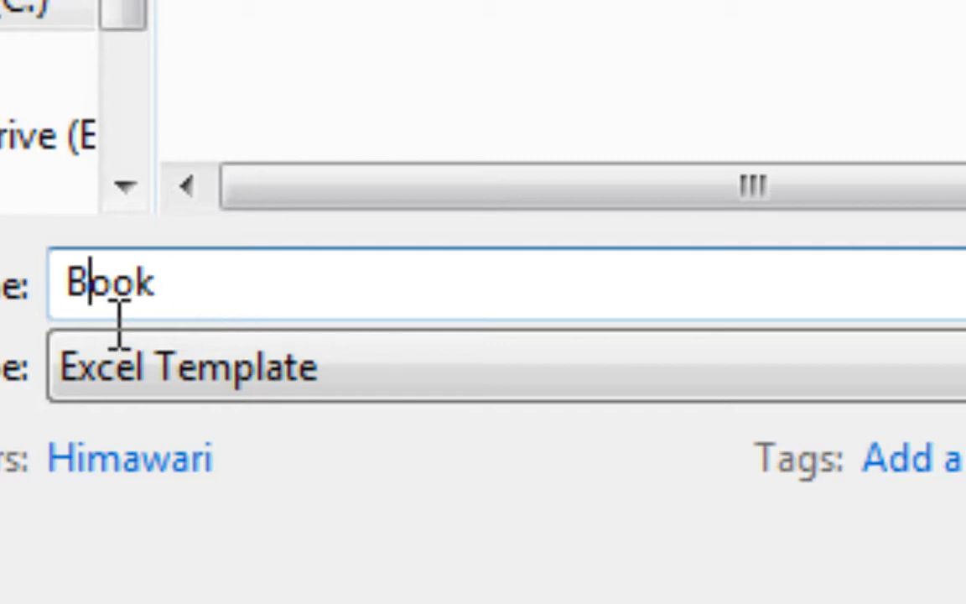
{"action": "left_click", "coordinate": [65, 319], "text": "shift"}
{"action": "left_click", "coordinate": [282, 320]}
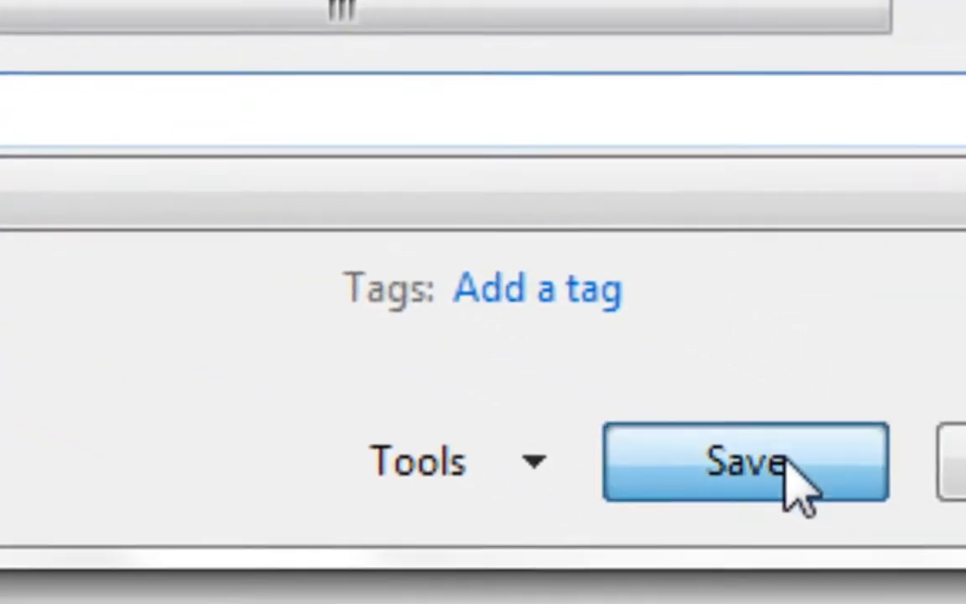
{"action": "left_click", "coordinate": [920, 503]}
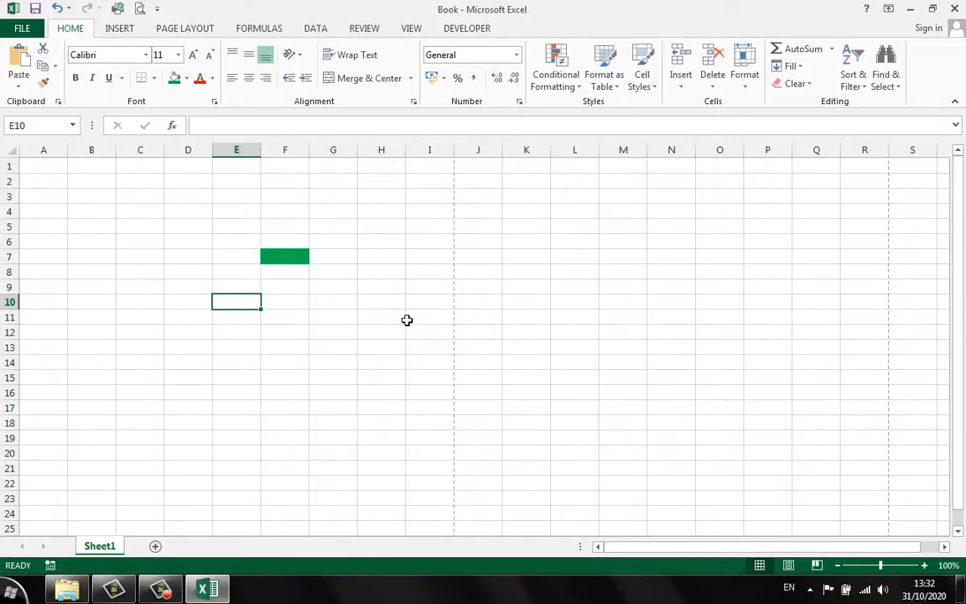
Close Excel after looking over the saved template sheet, and refresh the desktop
{"action": "left_click", "coordinate": [403, 318]}
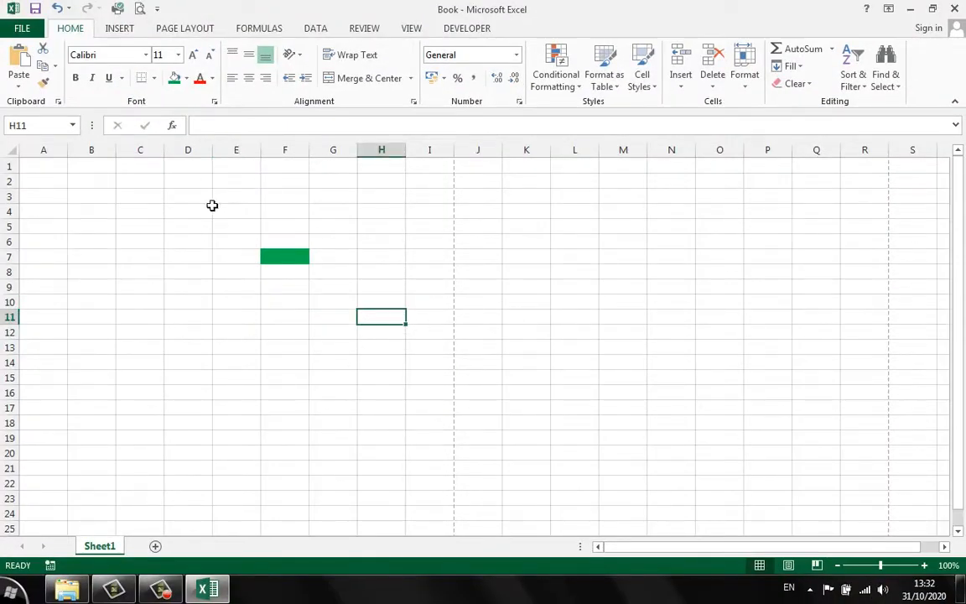
{"action": "left_click_drag", "start_coordinate": [226, 210], "coordinate": [386, 317]}
{"action": "left_click", "coordinate": [628, 257]}
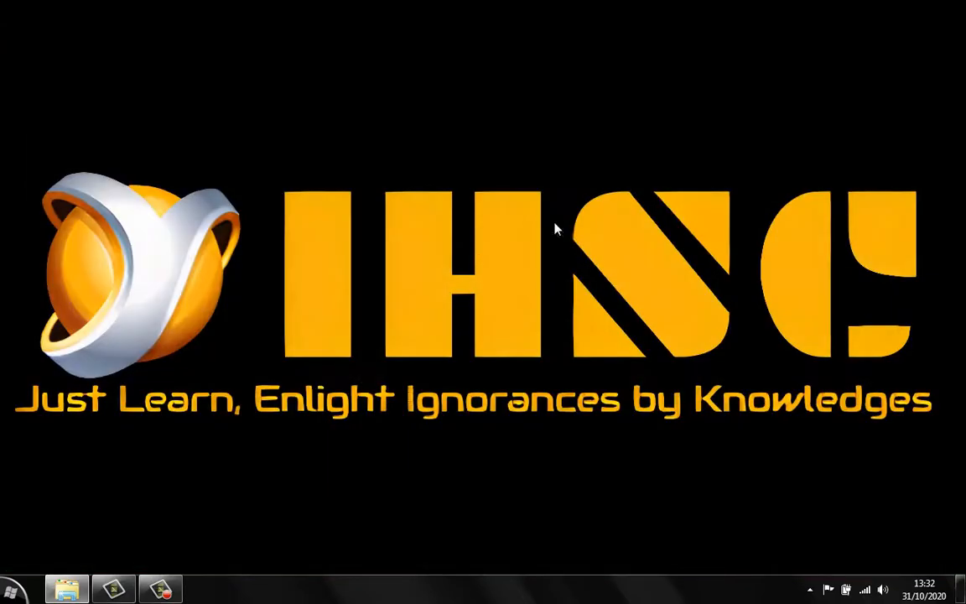
{"action": "right_click", "coordinate": [198, 25]}
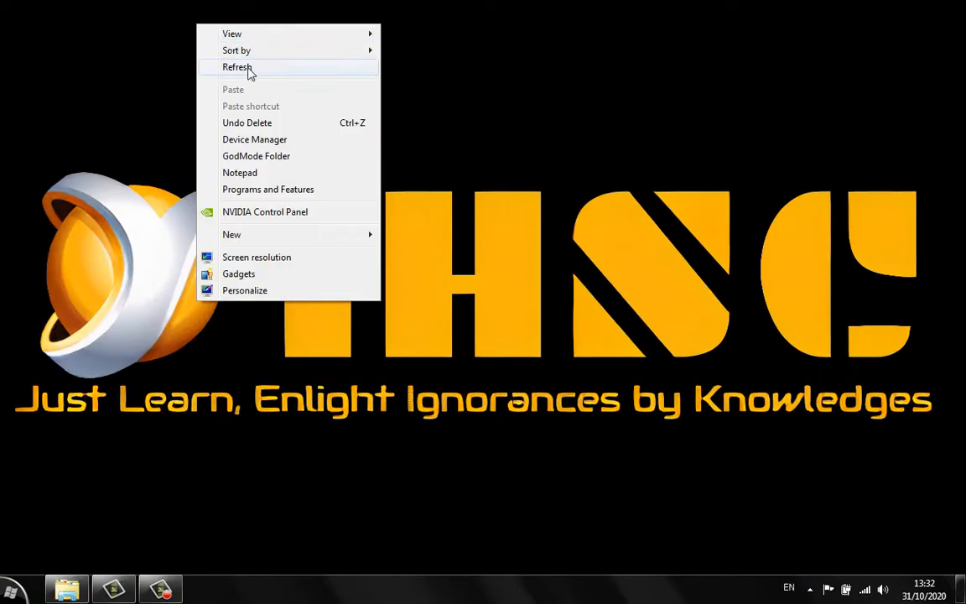
{"action": "left_click", "coordinate": [248, 71]}
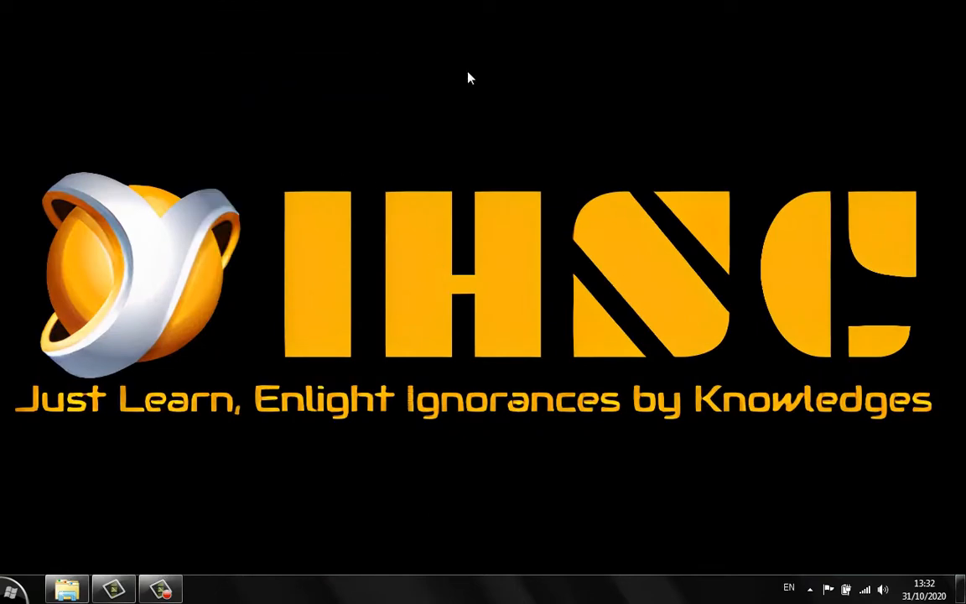
Relaunch Excel with a blank workbook to check whether it carries the template's settings, and close it again
{"action": "mouse_move", "coordinate": [451, 15]}
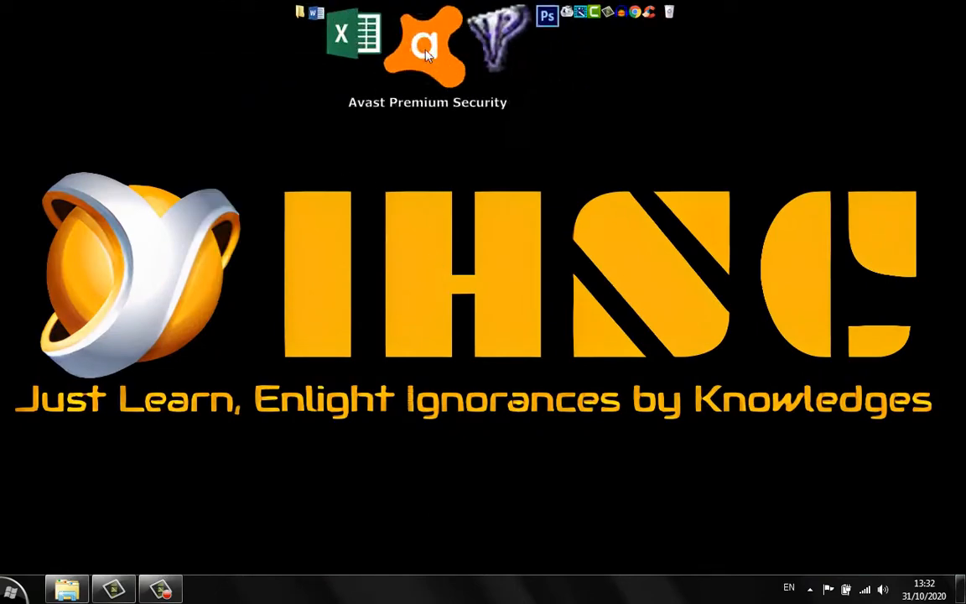
{"action": "left_click", "coordinate": [424, 37]}
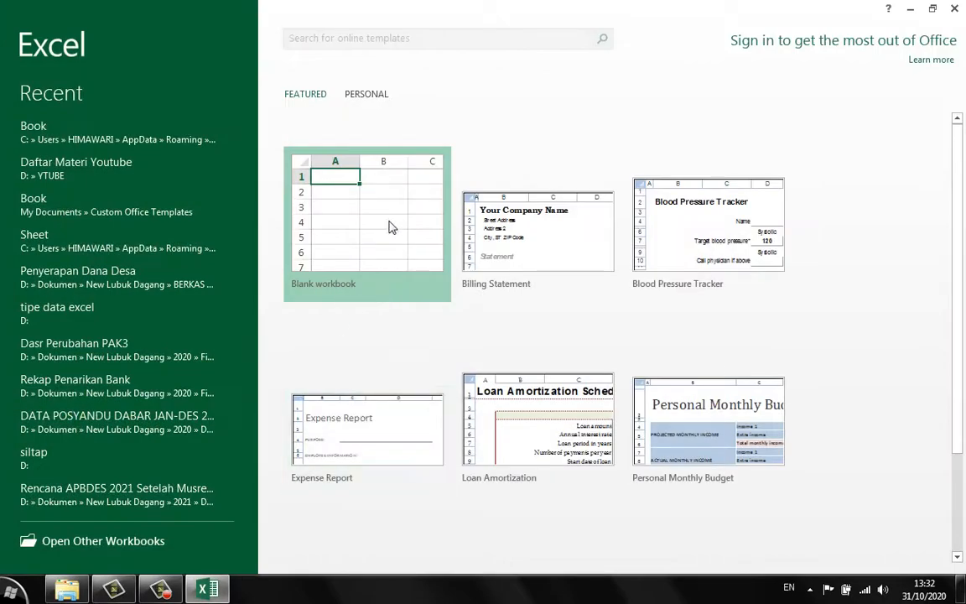
{"action": "left_click", "coordinate": [387, 220]}
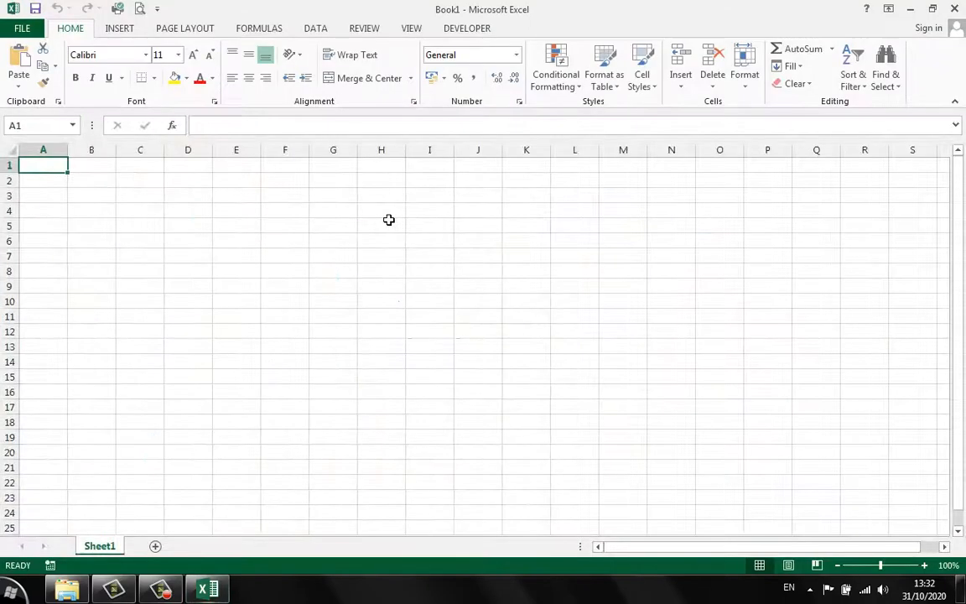
{"action": "left_click", "coordinate": [389, 216]}
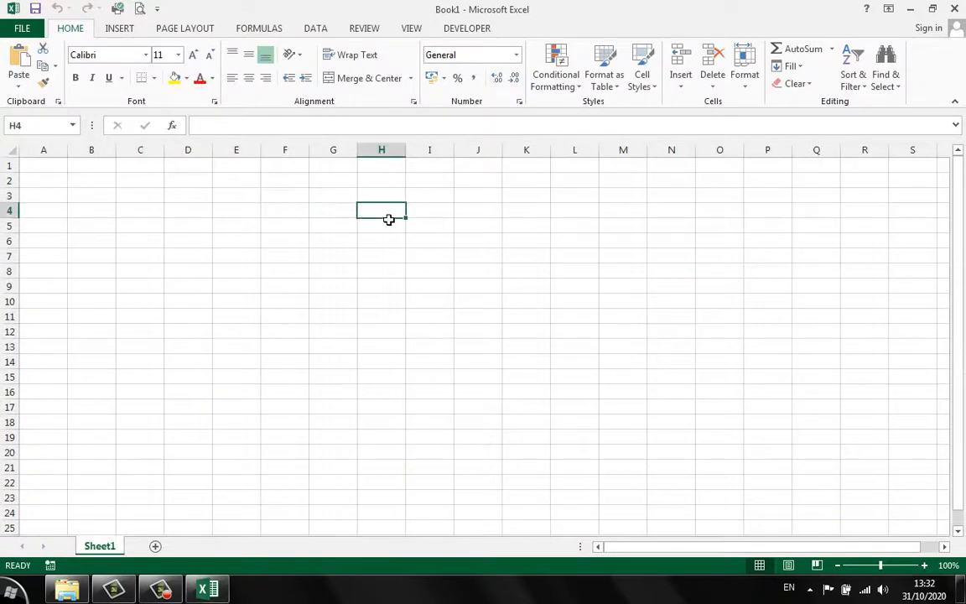
{"action": "left_click", "coordinate": [185, 214]}
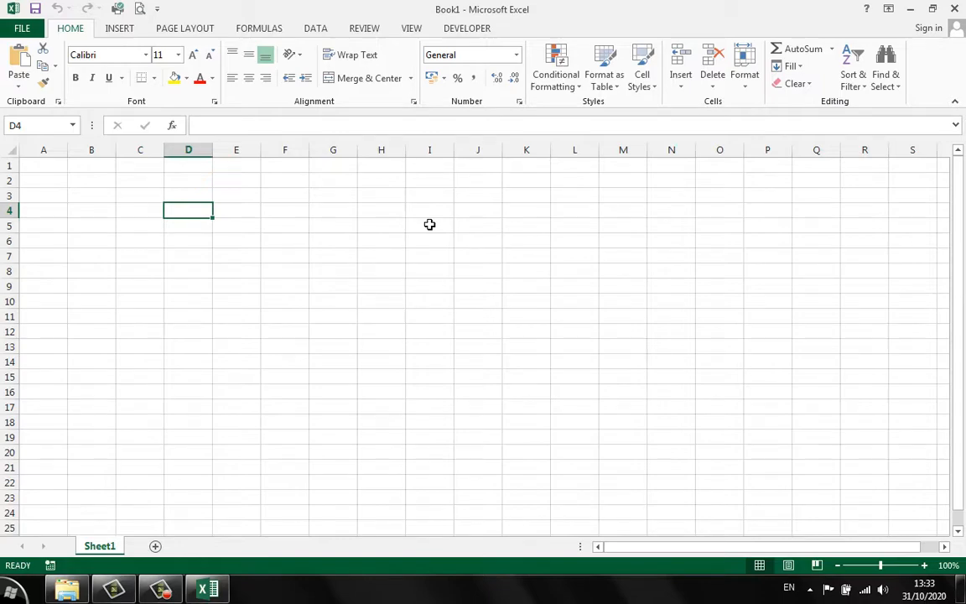
{"action": "key", "text": "alt+F4"}
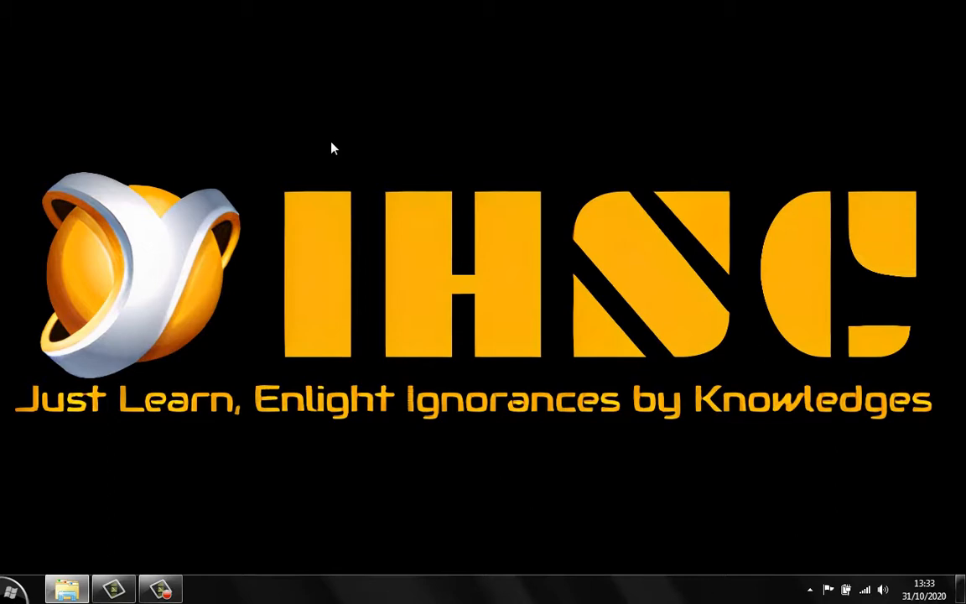
Start Excel again from the desktop and create a new blank workbook
{"action": "mouse_move", "coordinate": [440, 25]}
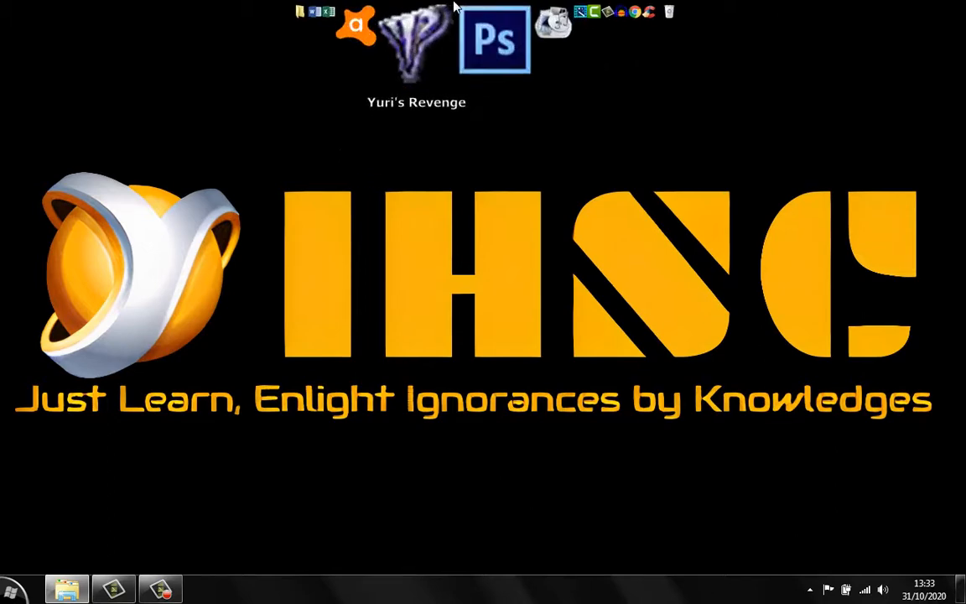
{"action": "left_click", "coordinate": [440, 42]}
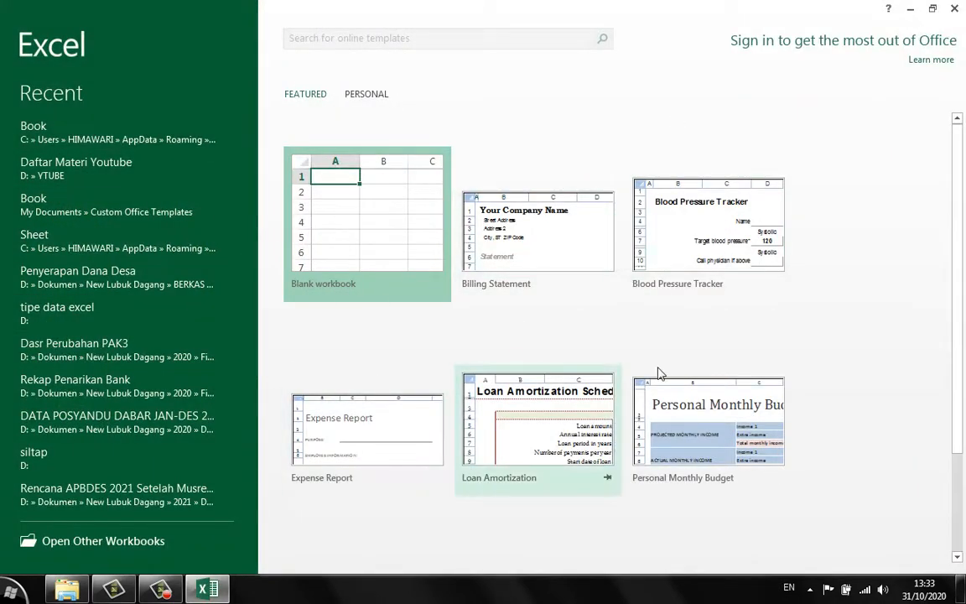
{"action": "left_click", "coordinate": [353, 284]}
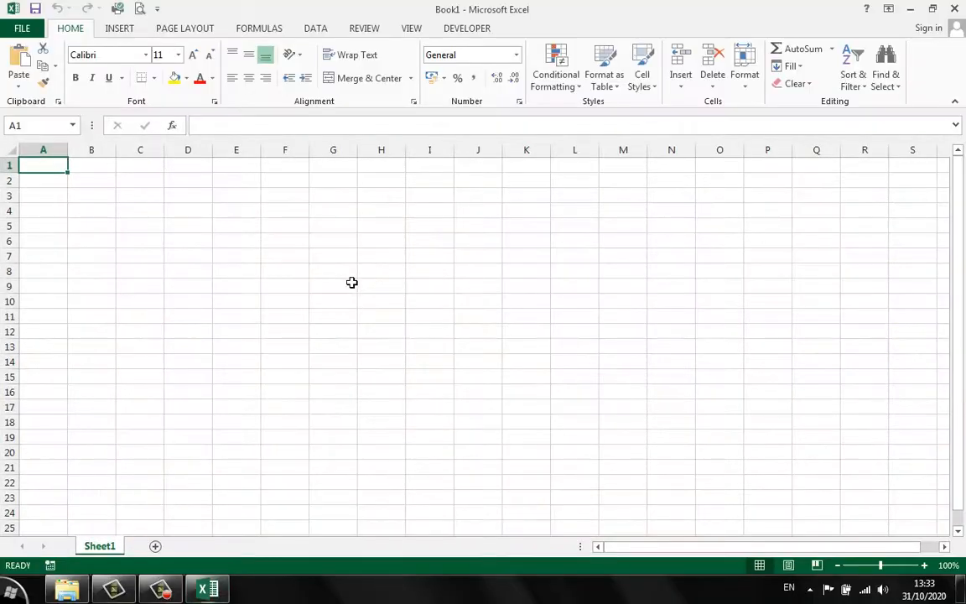
{"action": "left_click", "coordinate": [220, 271]}
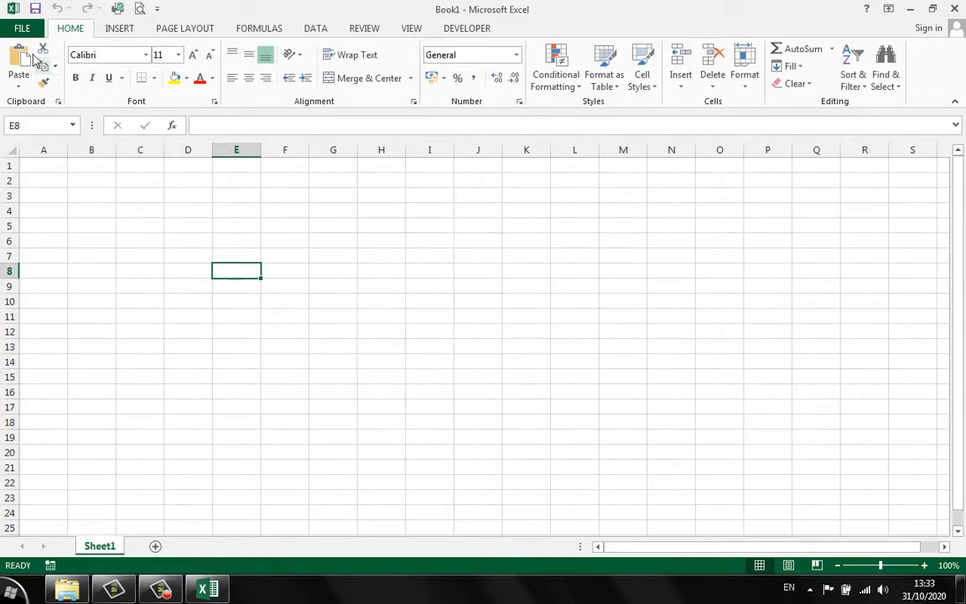
{"action": "left_click", "coordinate": [21, 28]}
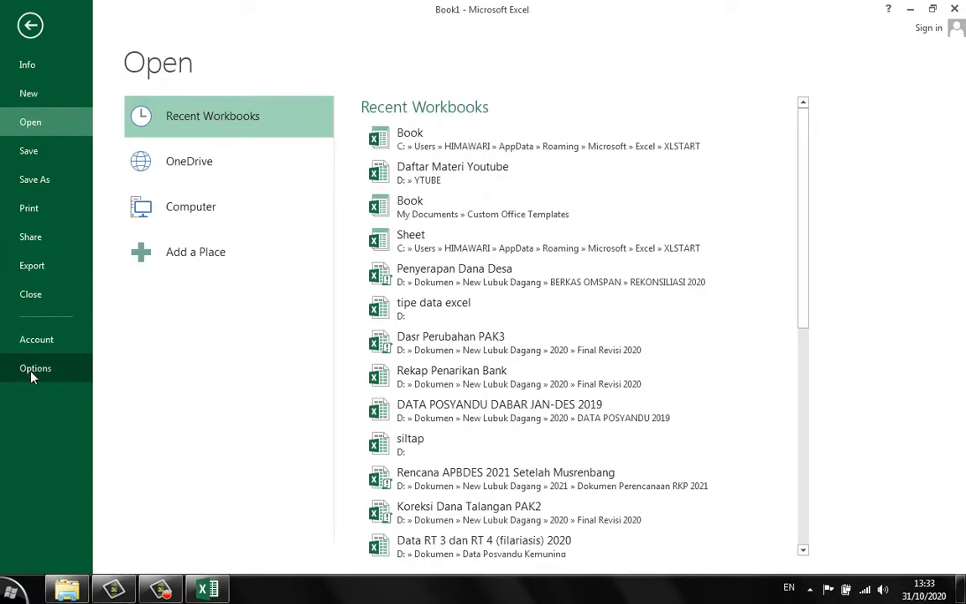
{"action": "left_click", "coordinate": [27, 368]}
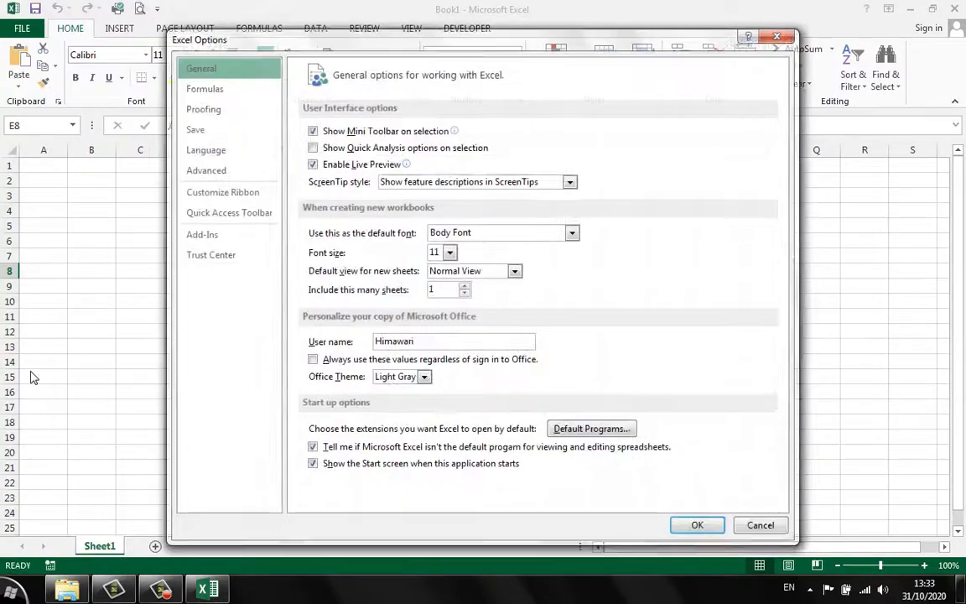
{"action": "left_click", "coordinate": [761, 525]}
{"action": "left_click", "coordinate": [279, 303]}
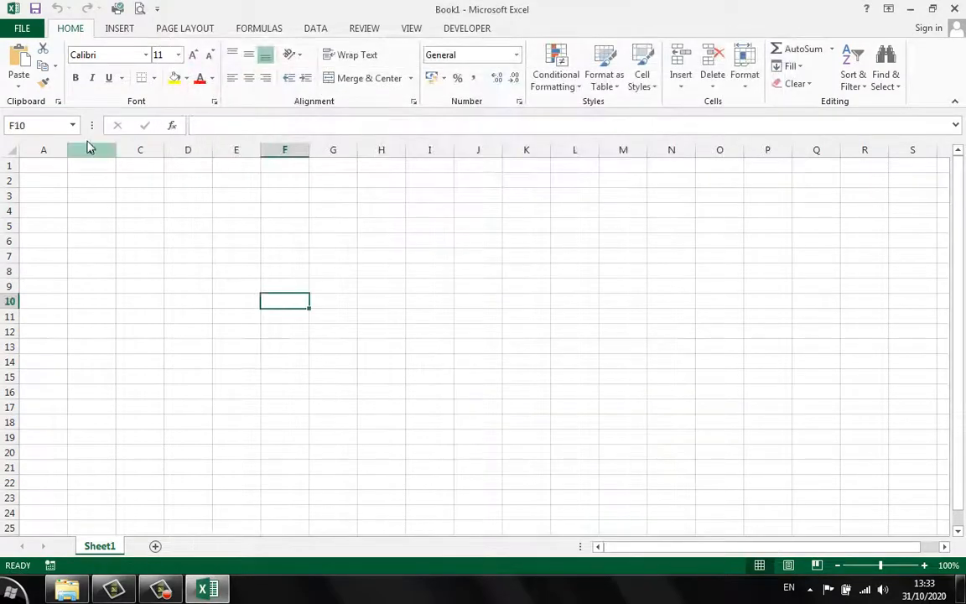
Turn off showing the Start screen when the application starts in the general Excel options and apply the change
{"action": "left_click", "coordinate": [22, 28]}
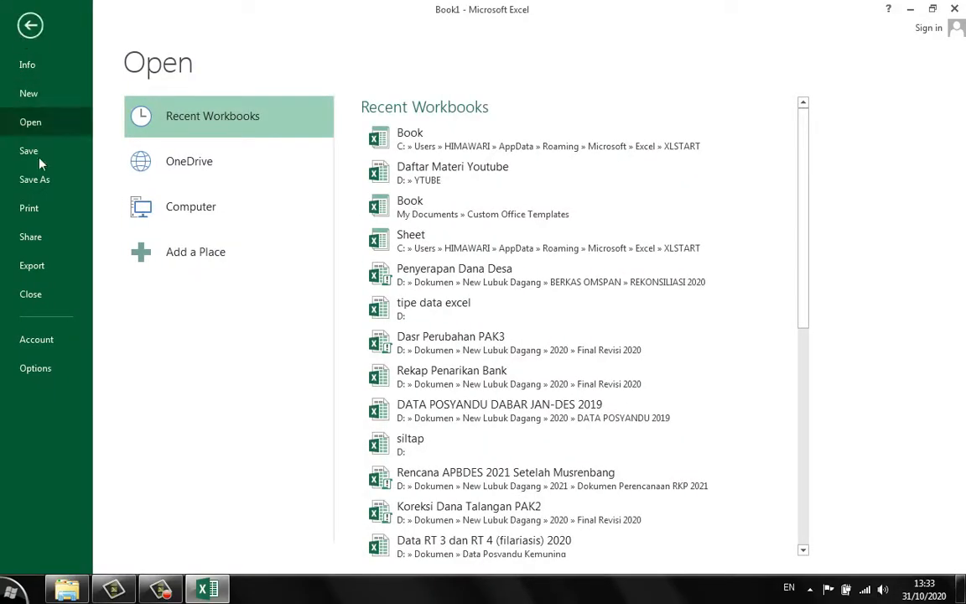
{"action": "left_click", "coordinate": [50, 378]}
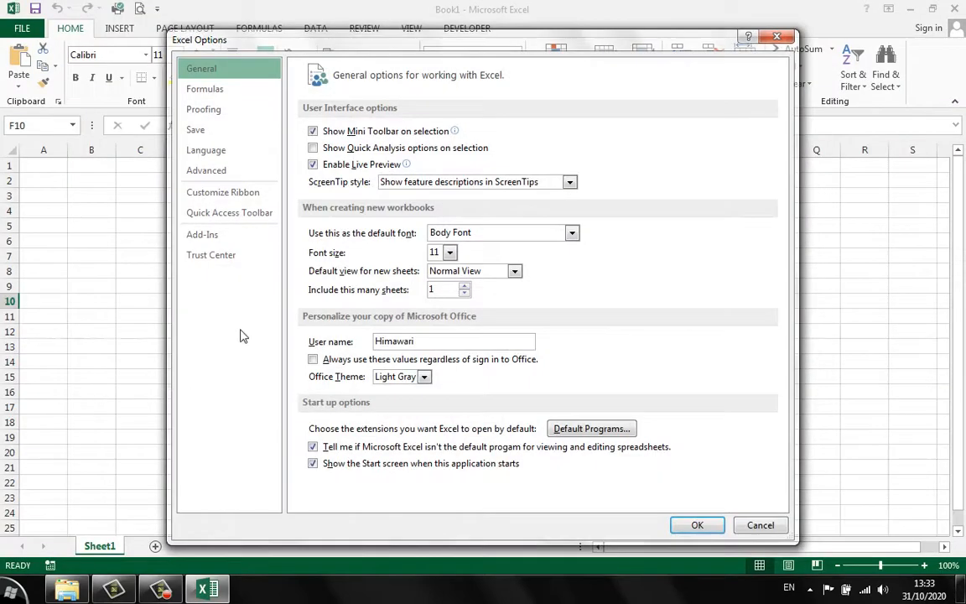
{"action": "left_click", "coordinate": [220, 91]}
{"action": "left_click", "coordinate": [222, 109]}
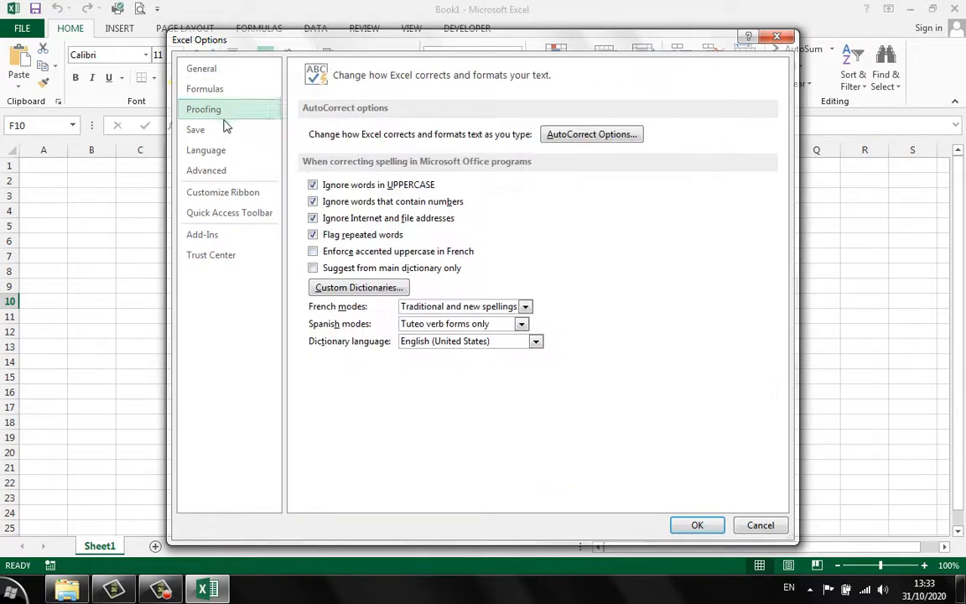
{"action": "left_click", "coordinate": [225, 129]}
{"action": "left_click", "coordinate": [231, 149]}
{"action": "left_click", "coordinate": [233, 170]}
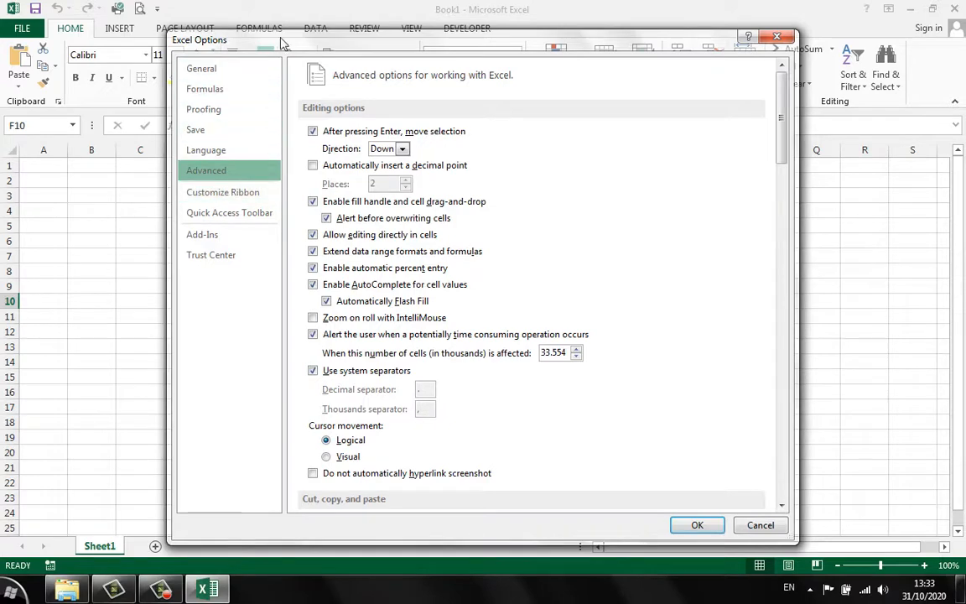
{"action": "left_click_drag", "start_coordinate": [281, 41], "coordinate": [332, 100]}
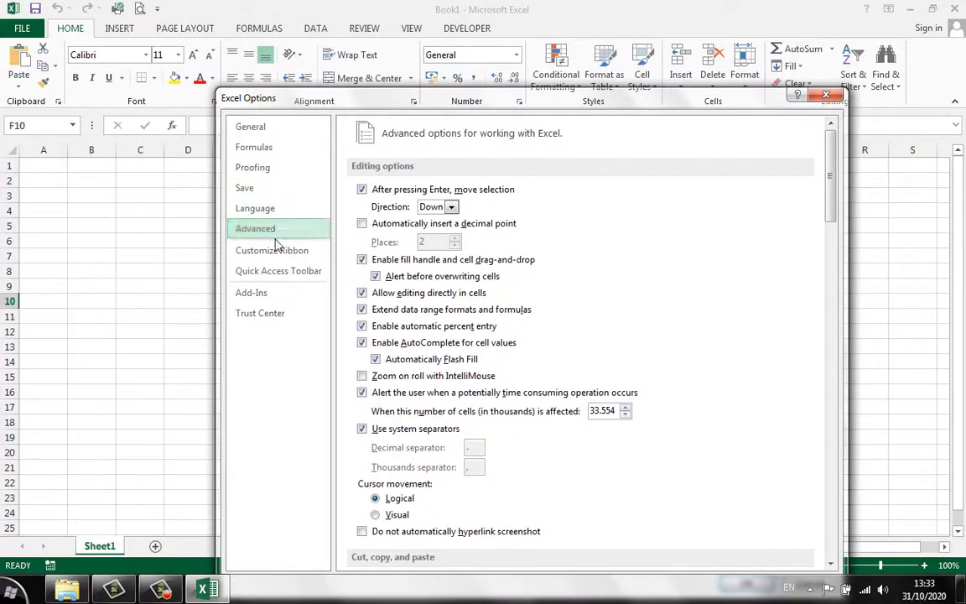
{"action": "left_click", "coordinate": [260, 193]}
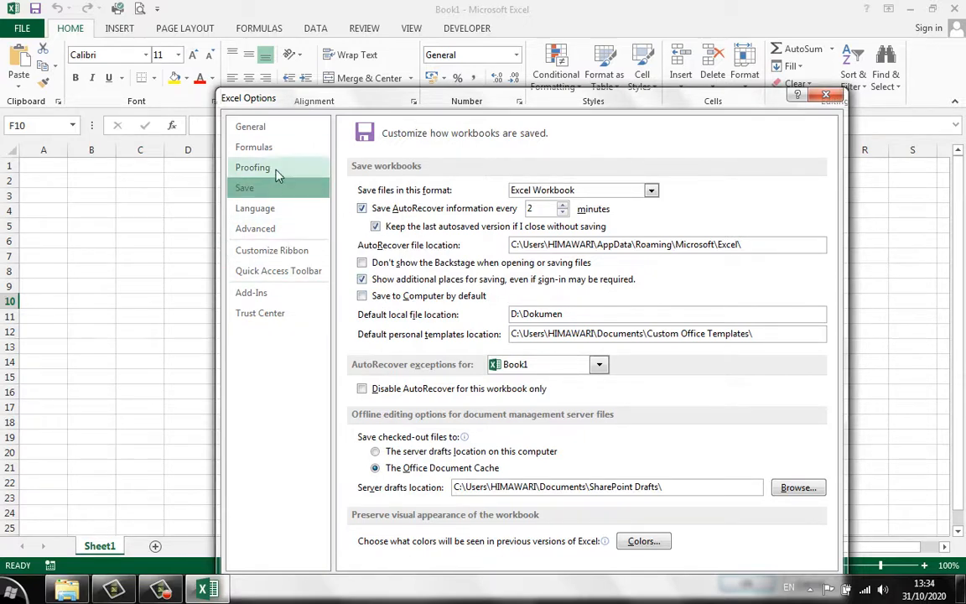
{"action": "left_click", "coordinate": [279, 141]}
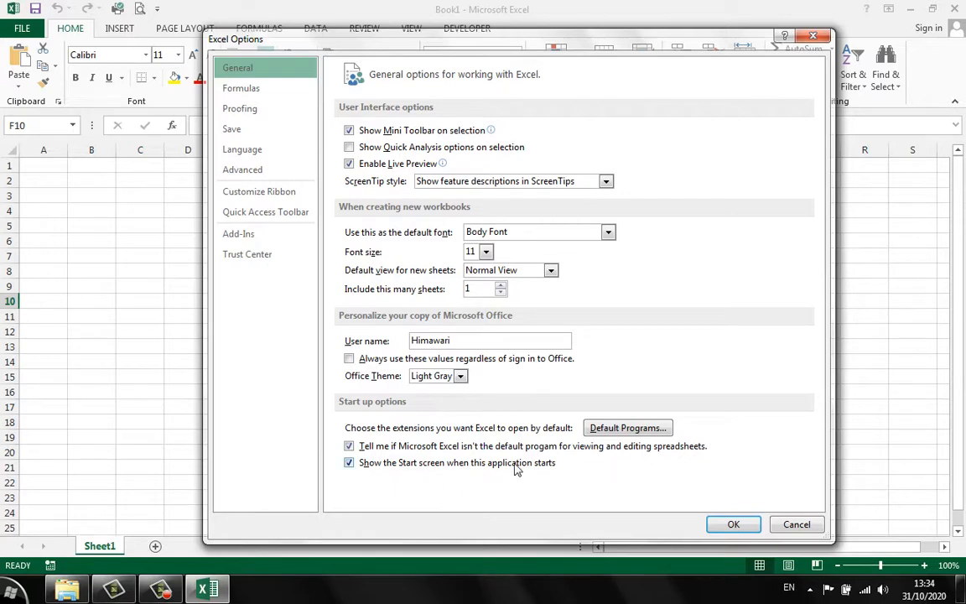
{"action": "left_click", "coordinate": [359, 467]}
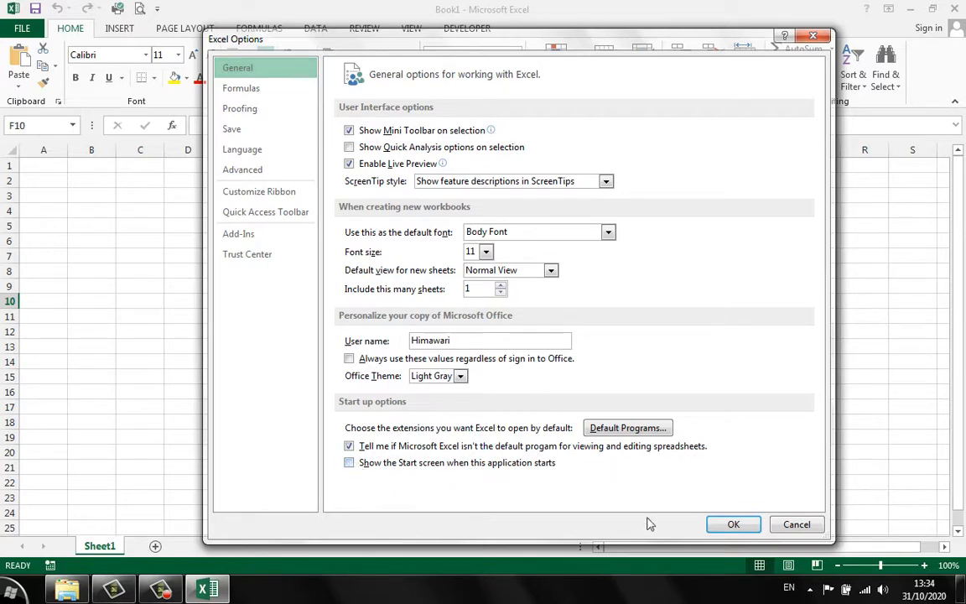
{"action": "left_click", "coordinate": [733, 524]}
{"action": "left_click", "coordinate": [587, 317]}
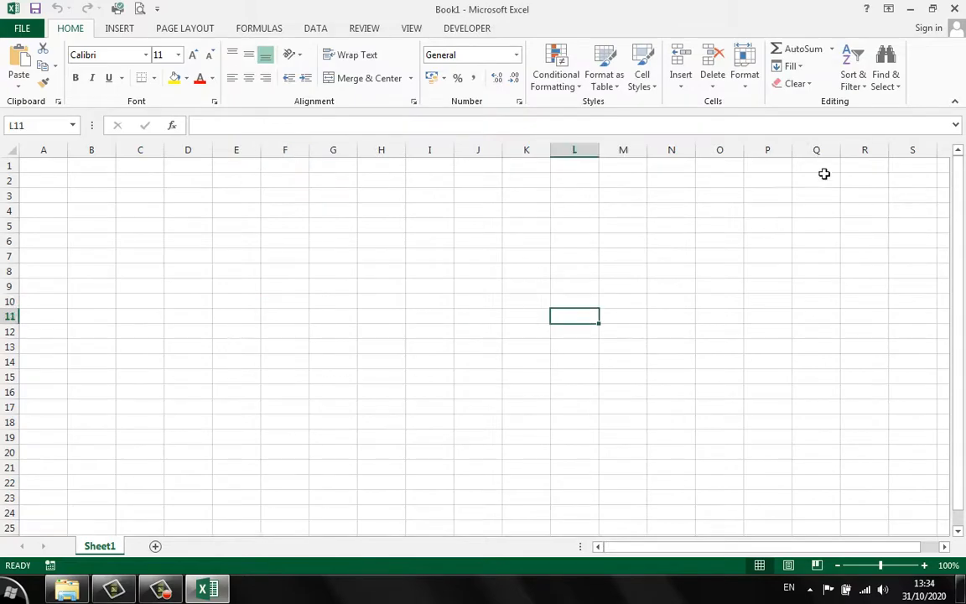
Close Excel, refresh the desktop, and relaunch Excel so it starts with a new workbook
{"action": "left_click", "coordinate": [954, 9]}
{"action": "right_click", "coordinate": [290, 140]}
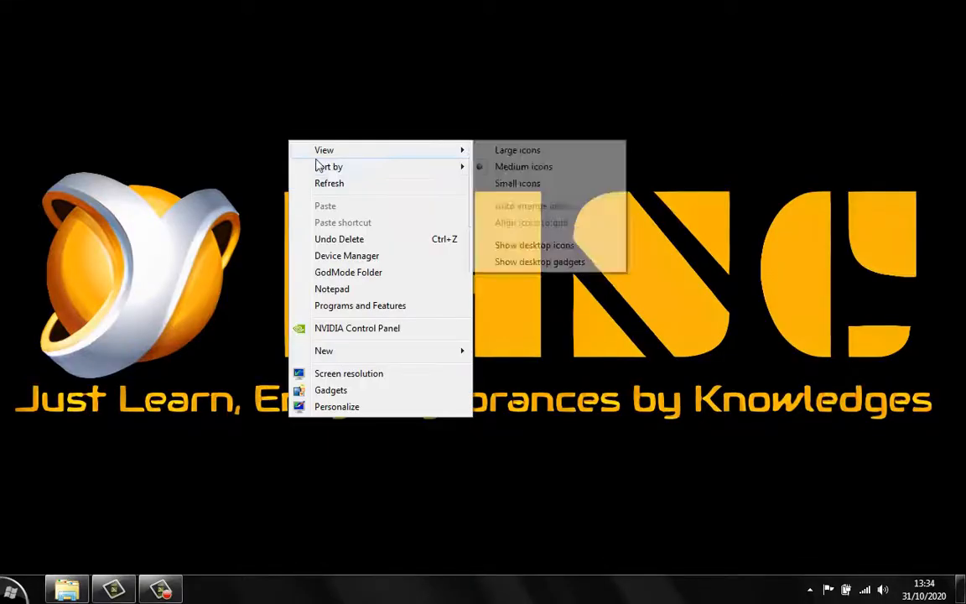
{"action": "left_click", "coordinate": [327, 186]}
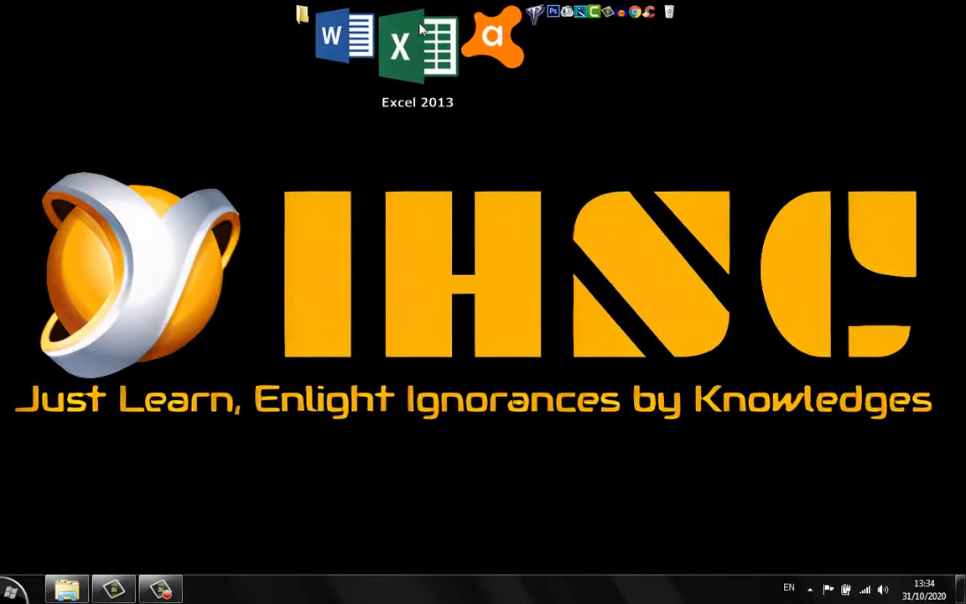
{"action": "left_click", "coordinate": [414, 35]}
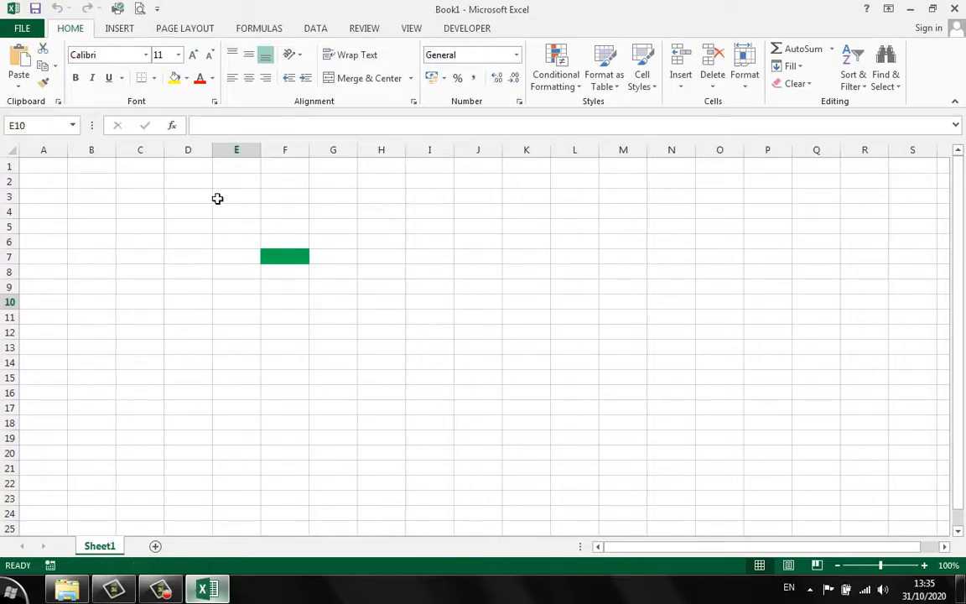
Inspect the new workbook's page setup and compare the font of cell A1 with that of other cells
{"action": "left_click_drag", "start_coordinate": [210, 198], "coordinate": [419, 427]}
{"action": "left_click", "coordinate": [345, 322]}
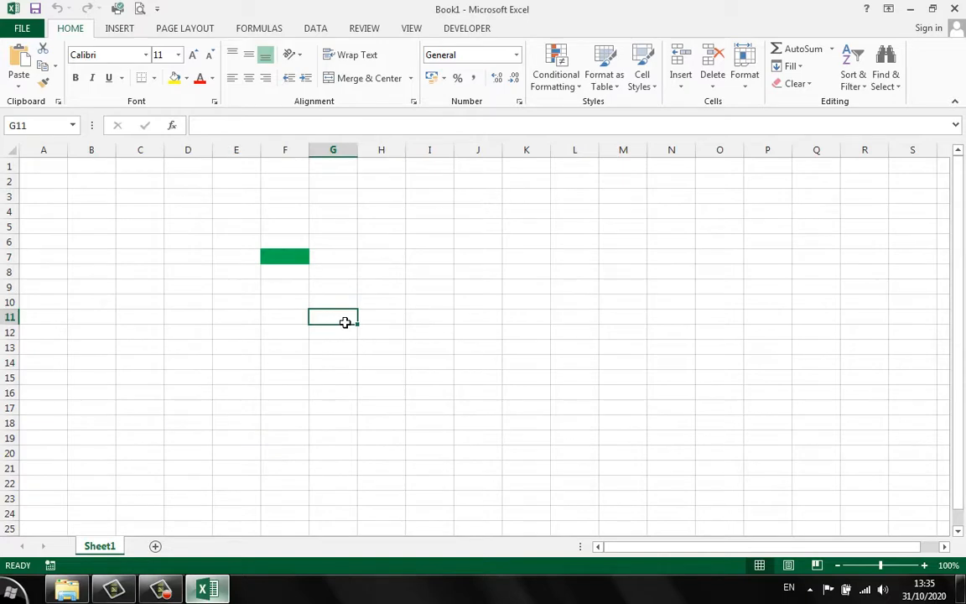
{"action": "left_click_drag", "start_coordinate": [196, 209], "coordinate": [384, 368]}
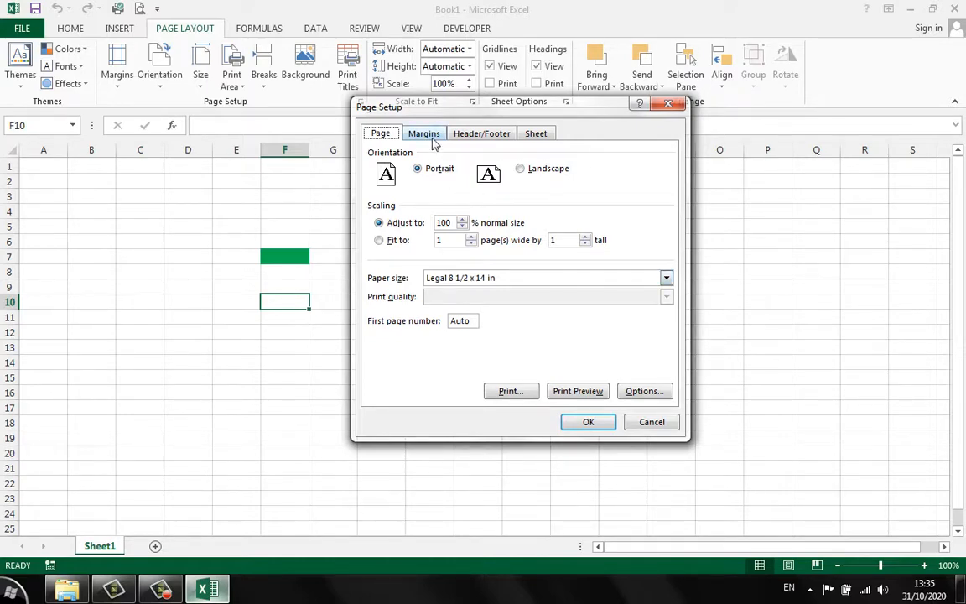
{"action": "left_click", "coordinate": [108, 302]}
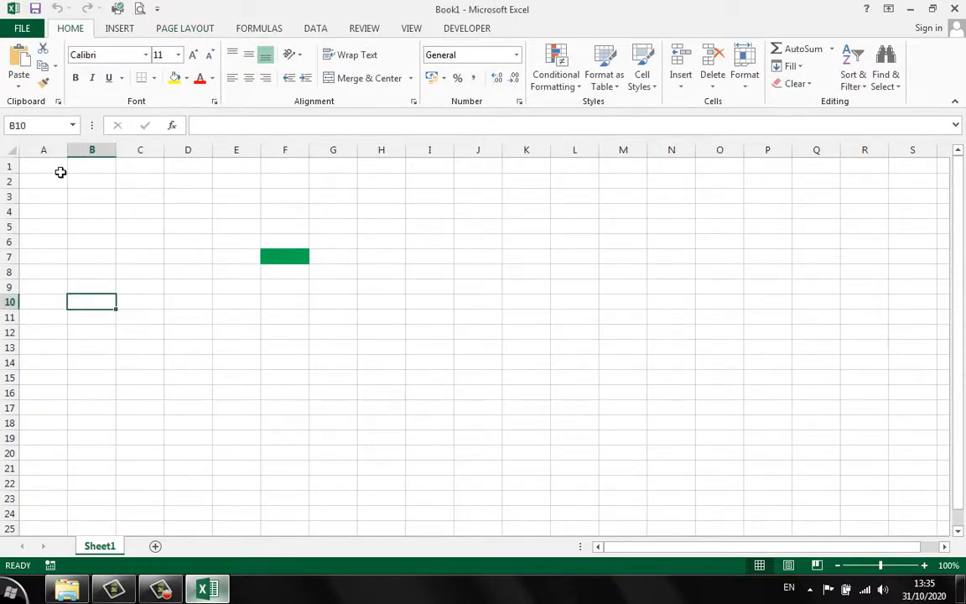
{"action": "left_click", "coordinate": [111, 245]}
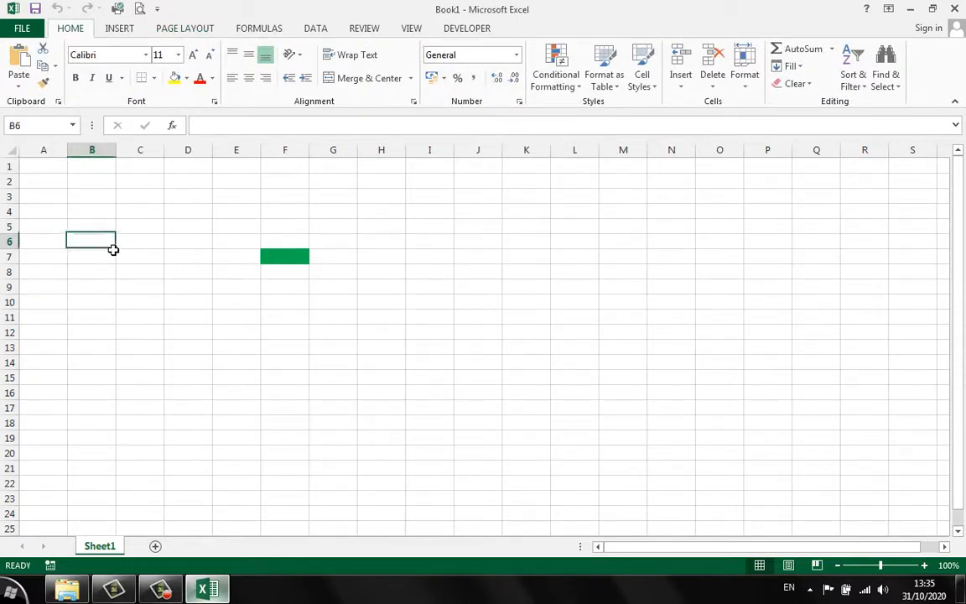
{"action": "left_click_drag", "start_coordinate": [138, 212], "coordinate": [236, 362]}
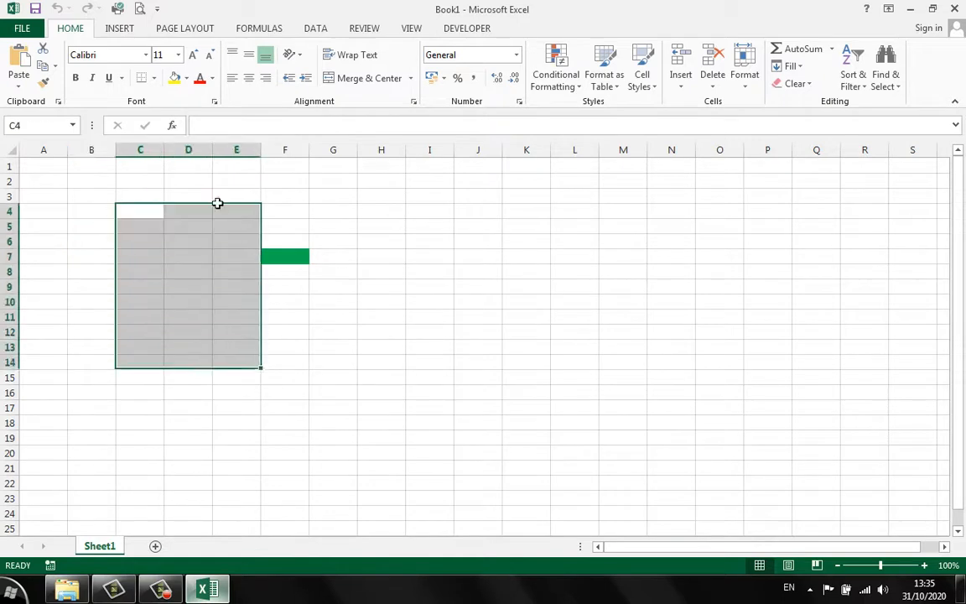
{"action": "left_click", "coordinate": [95, 223]}
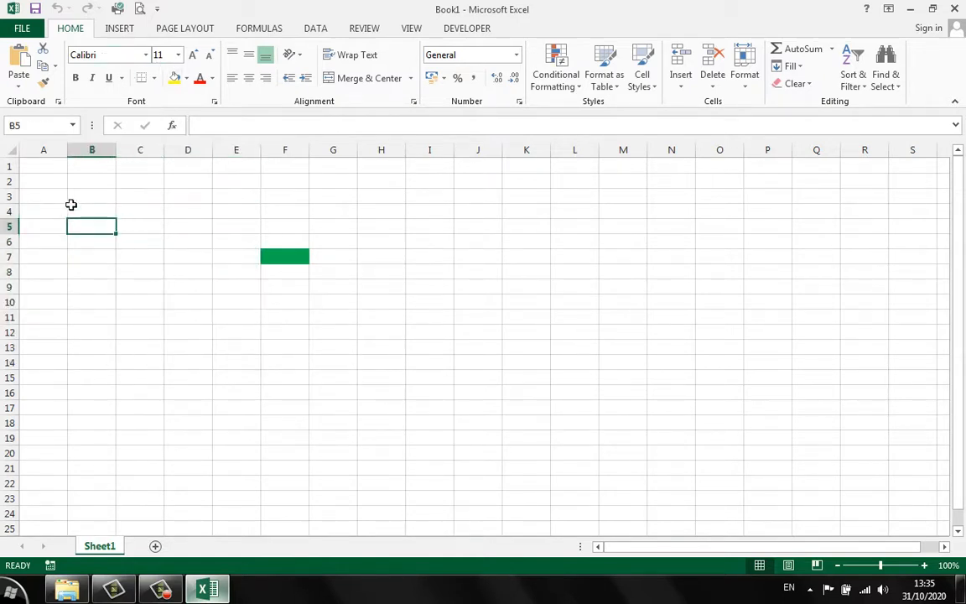
{"action": "left_click", "coordinate": [31, 170]}
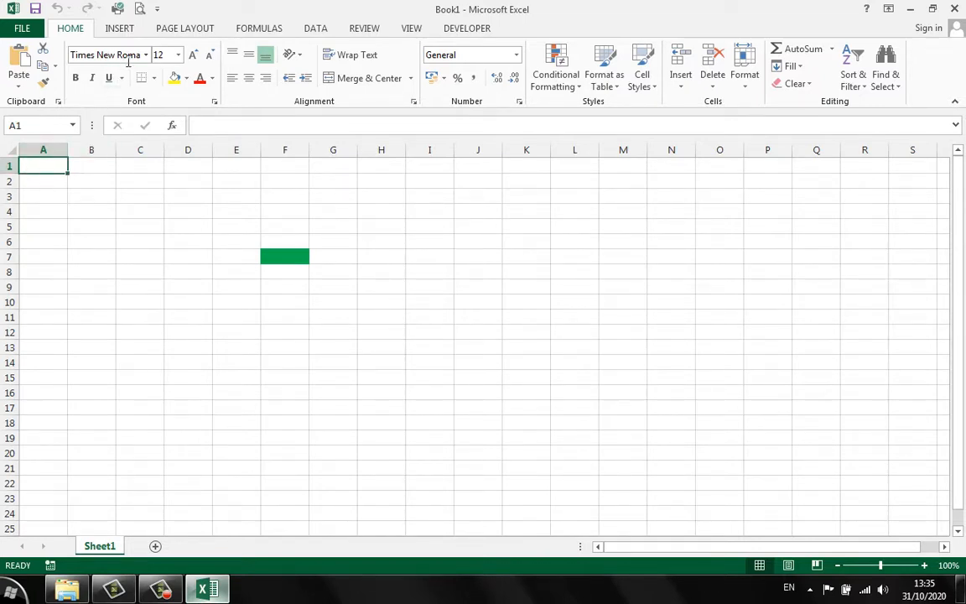
{"action": "left_click", "coordinate": [52, 206]}
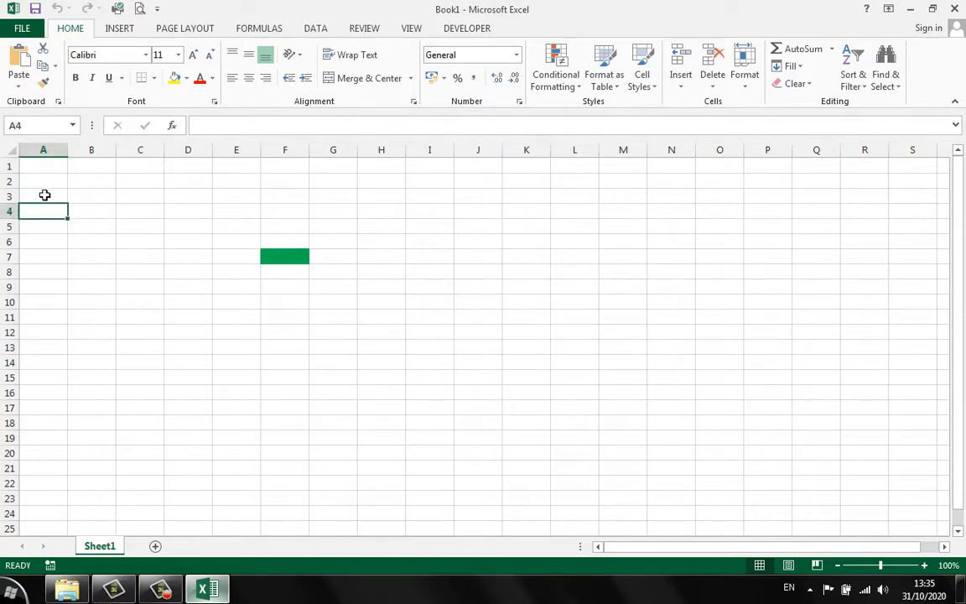
Set the font of the entire sheet to Times New Roman size 12 and check it in several cells
{"action": "left_click", "coordinate": [10, 150]}
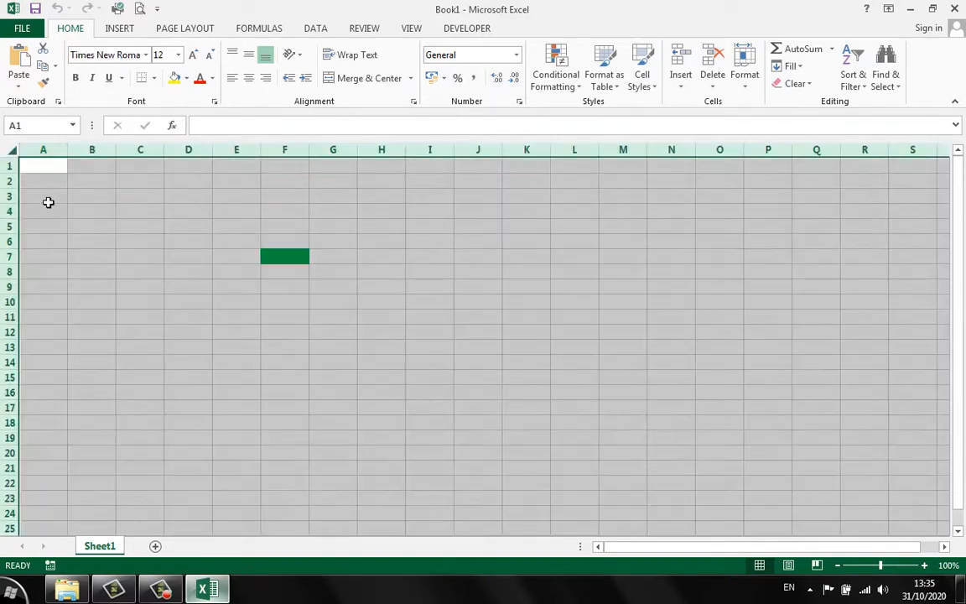
{"action": "left_click", "coordinate": [101, 54]}
{"action": "left_click", "coordinate": [95, 223]}
{"action": "left_click", "coordinate": [19, 153]}
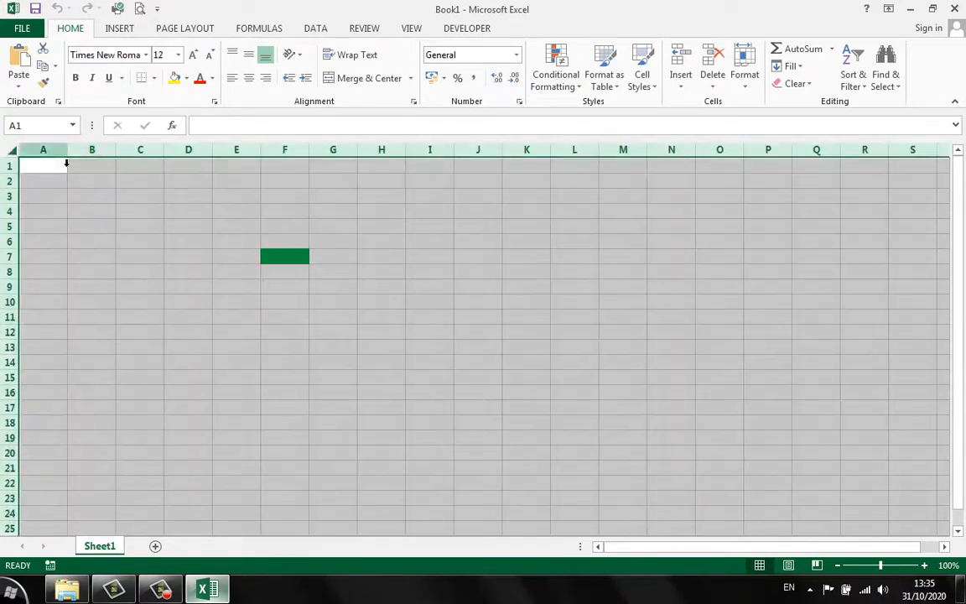
{"action": "left_click", "coordinate": [109, 57]}
{"action": "left_click", "coordinate": [129, 59]}
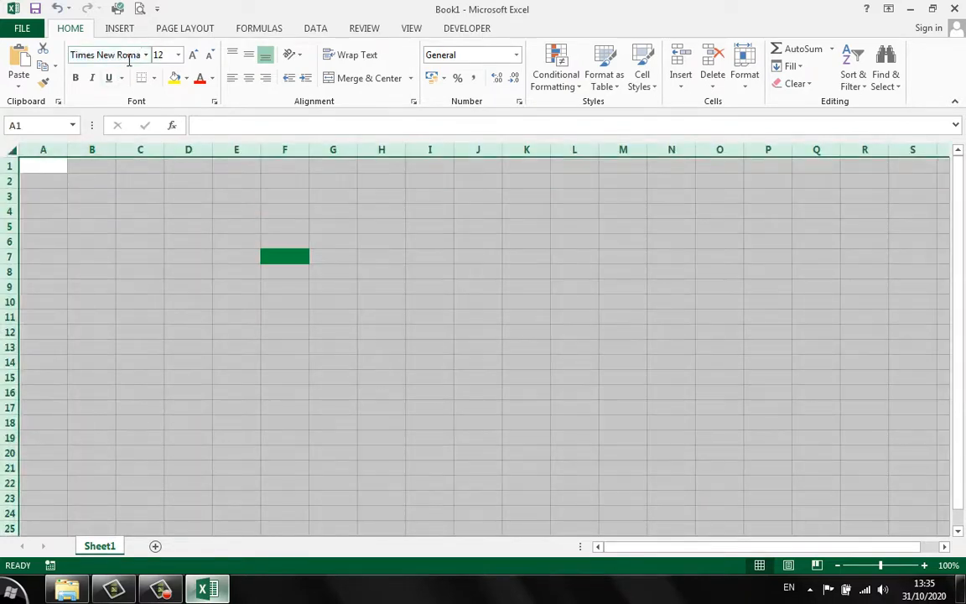
{"action": "left_click", "coordinate": [178, 55]}
{"action": "key", "text": "Return"}
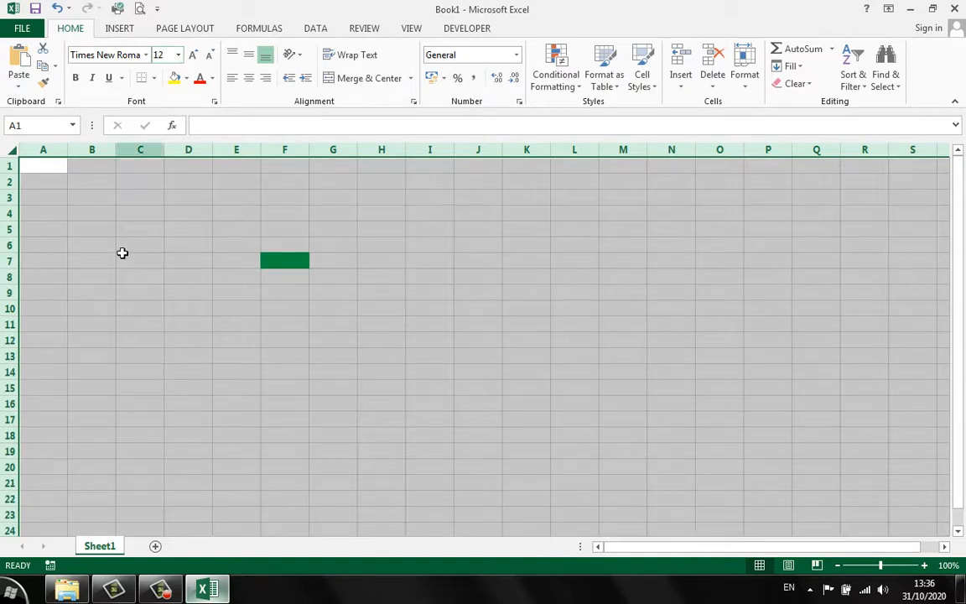
{"action": "left_click", "coordinate": [237, 339]}
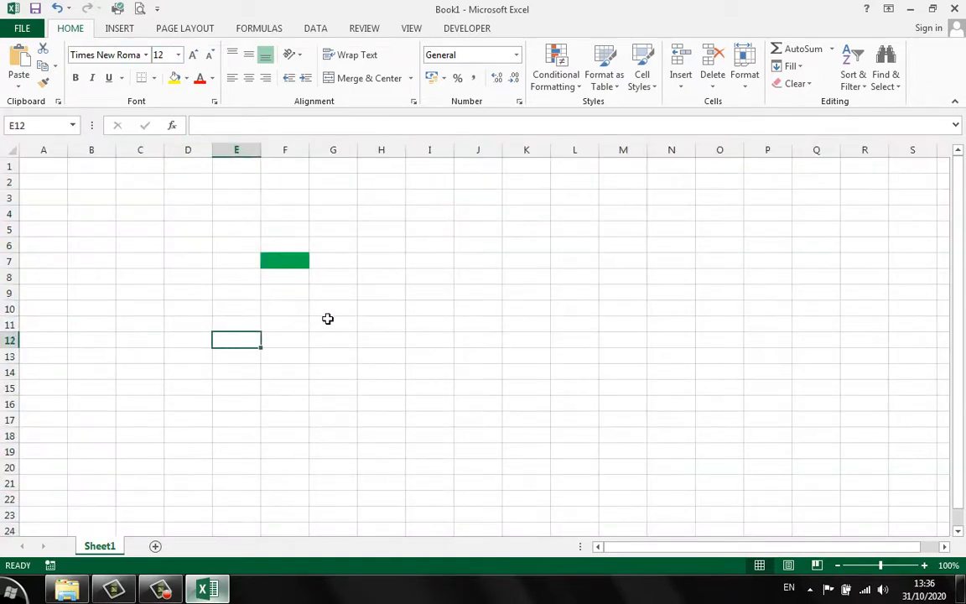
{"action": "left_click", "coordinate": [428, 293]}
{"action": "left_click", "coordinate": [312, 261]}
{"action": "left_click", "coordinate": [289, 261]}
{"action": "left_click", "coordinate": [91, 214]}
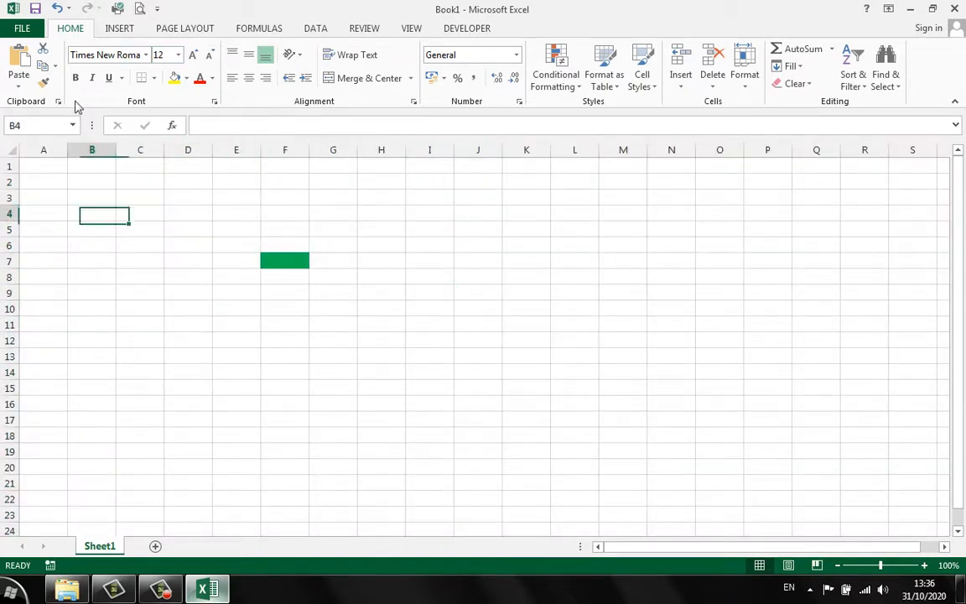
Start saving the workbook under XLSTART, copy that folder's path, and set the file type to Excel Template
{"action": "left_click", "coordinate": [25, 27]}
{"action": "left_click", "coordinate": [46, 186]}
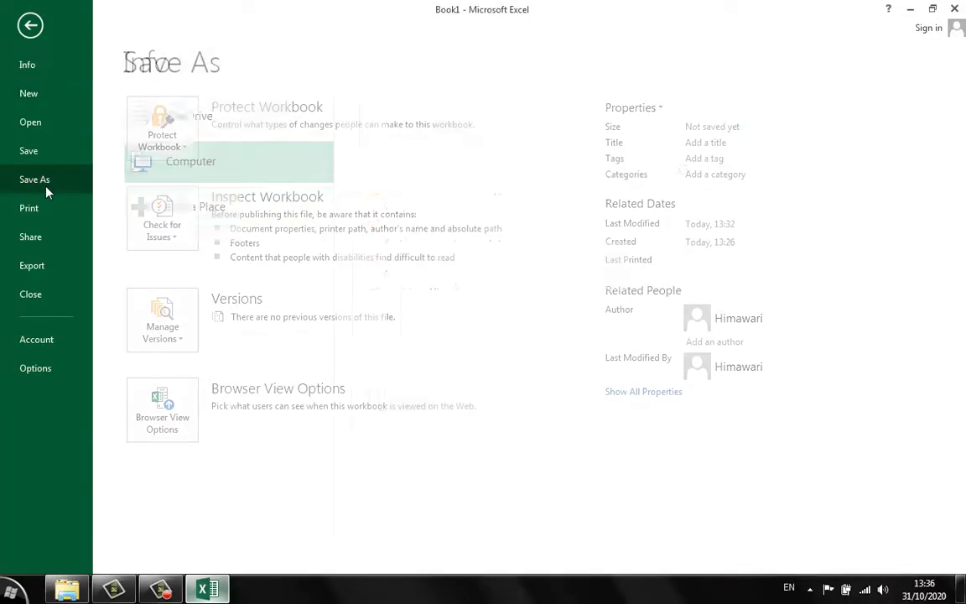
{"action": "left_click", "coordinate": [436, 167]}
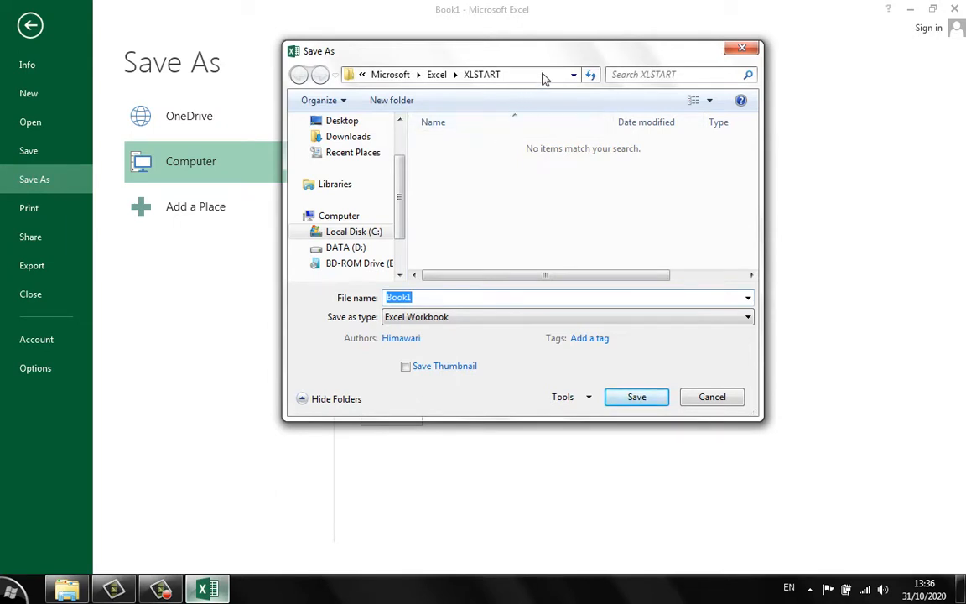
{"action": "left_click", "coordinate": [544, 77]}
{"action": "right_click", "coordinate": [541, 75]}
{"action": "left_click", "coordinate": [566, 120]}
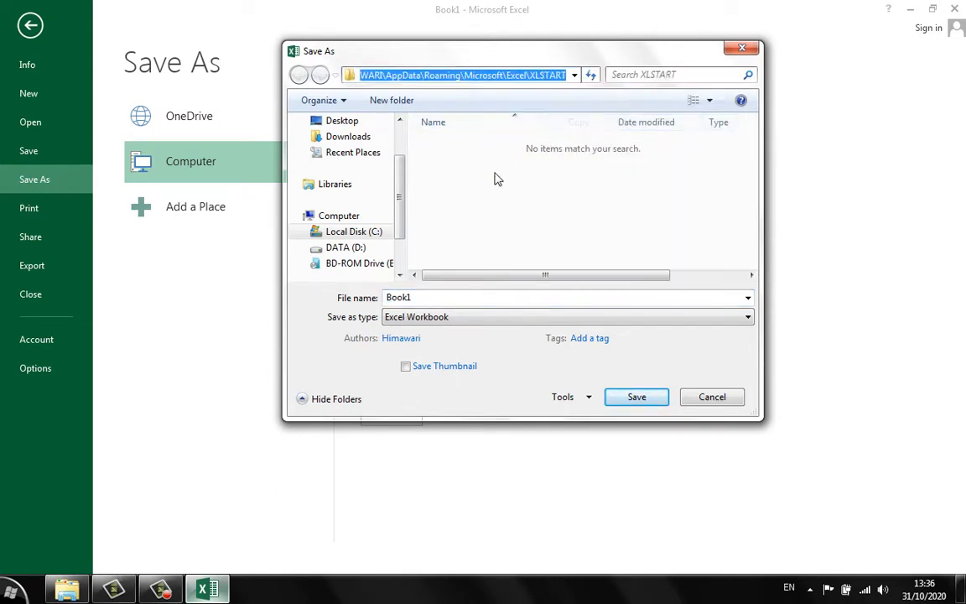
{"action": "left_click", "coordinate": [495, 178]}
{"action": "left_click", "coordinate": [455, 318]}
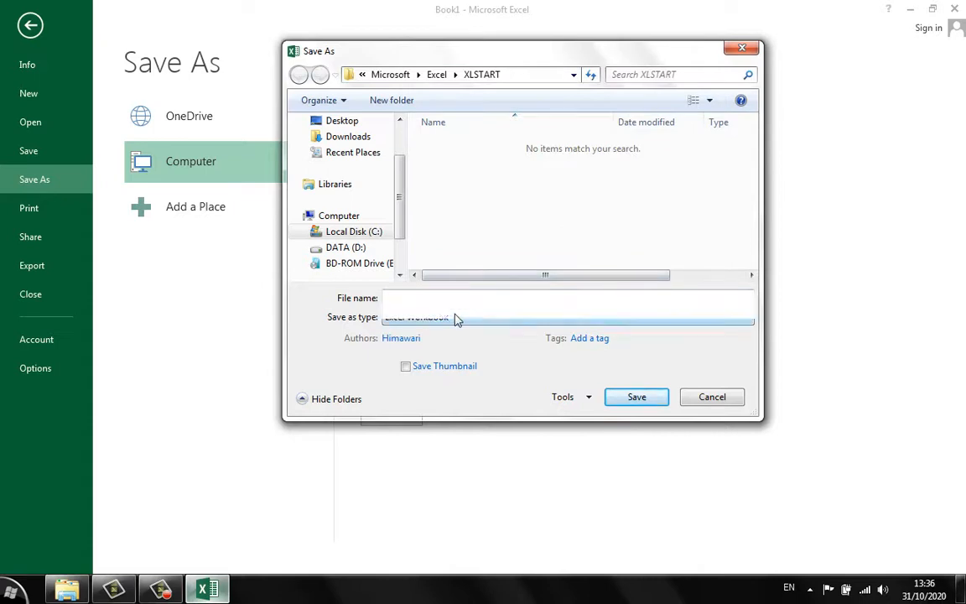
{"action": "left_click", "coordinate": [482, 89]}
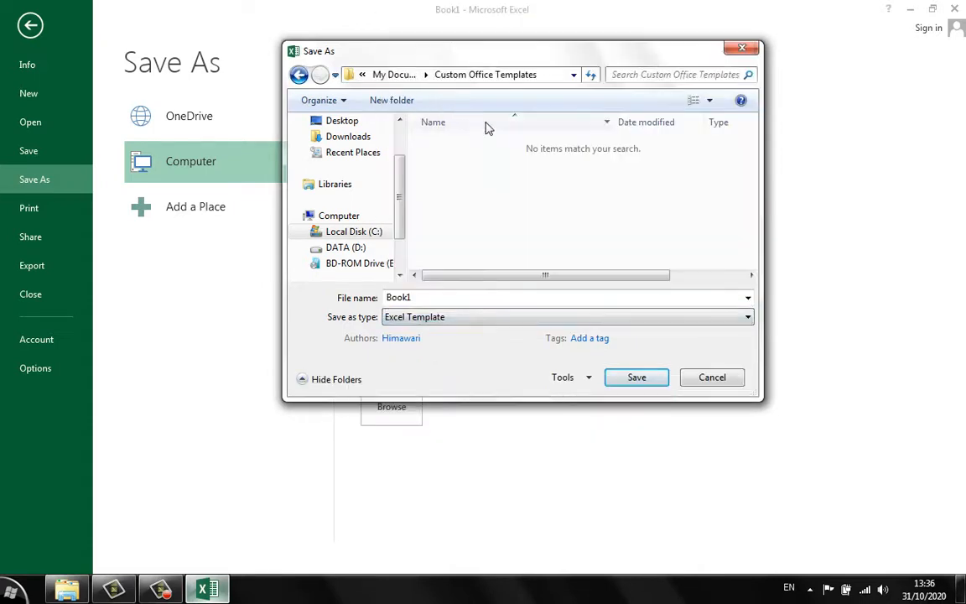
Paste the copied XLSTART path as the save location and save the template over the existing Book file
{"action": "left_click", "coordinate": [547, 77]}
{"action": "right_click", "coordinate": [546, 77]}
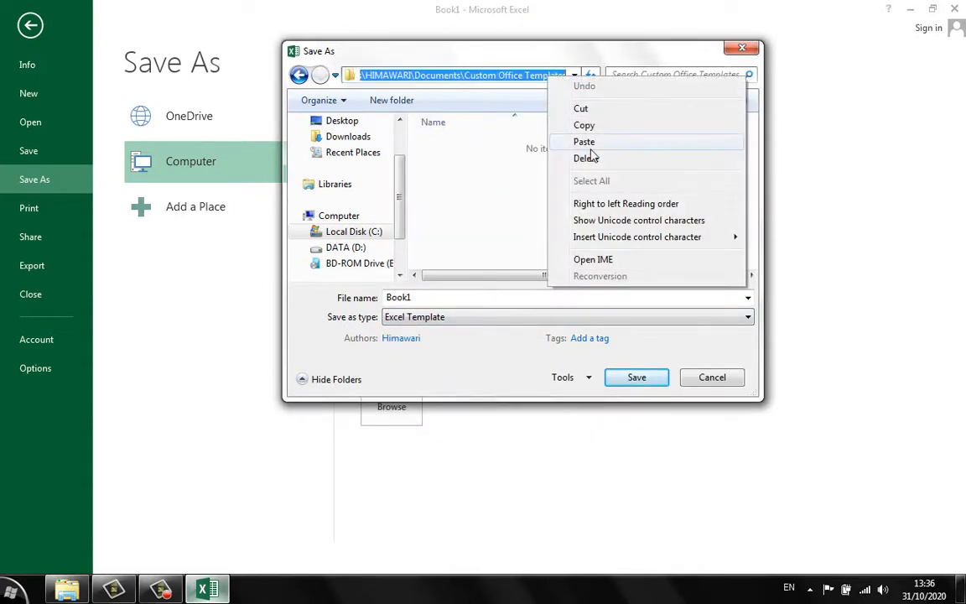
{"action": "left_click", "coordinate": [587, 143]}
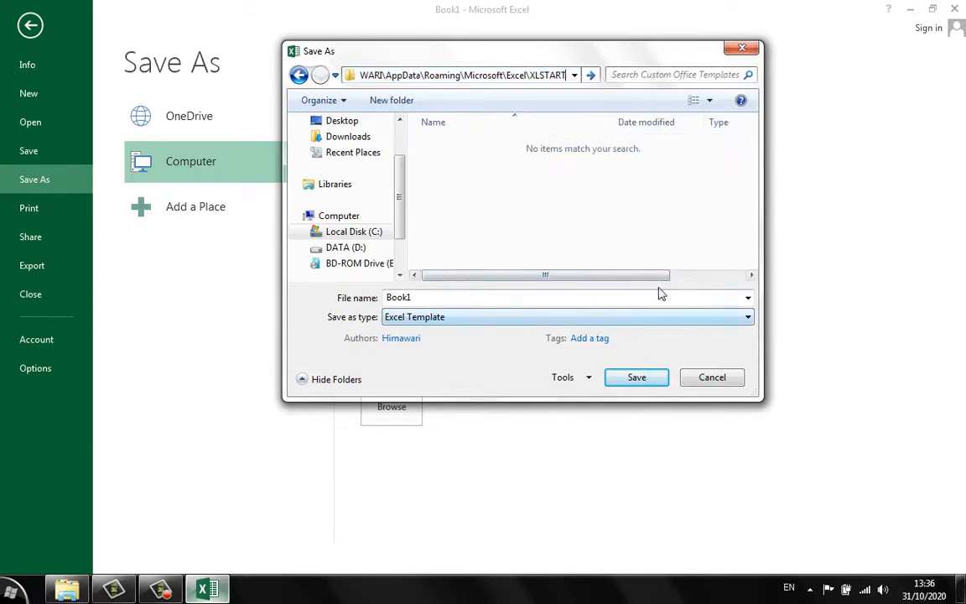
{"action": "key", "text": "Return"}
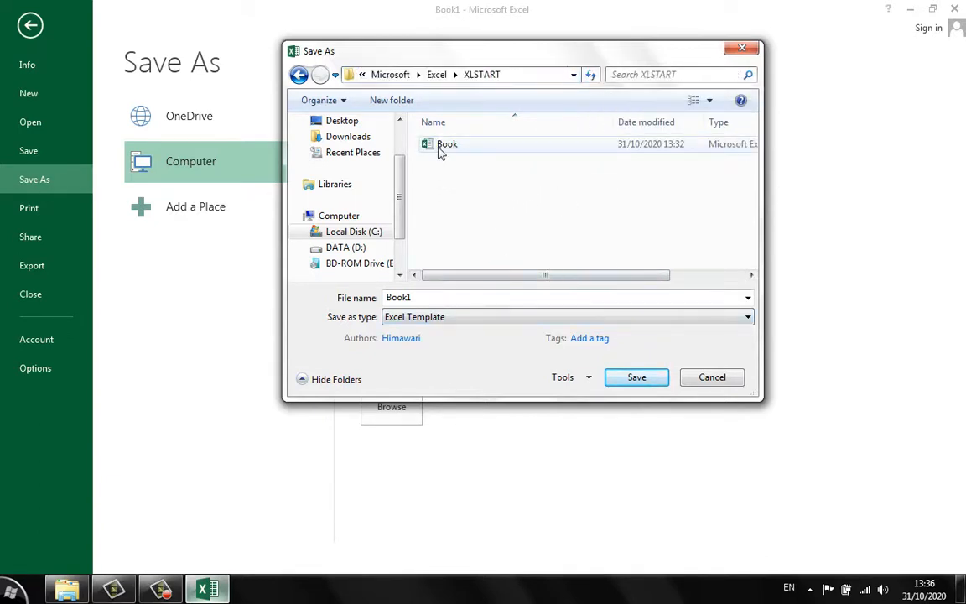
{"action": "left_click", "coordinate": [440, 147]}
{"action": "left_click", "coordinate": [637, 377]}
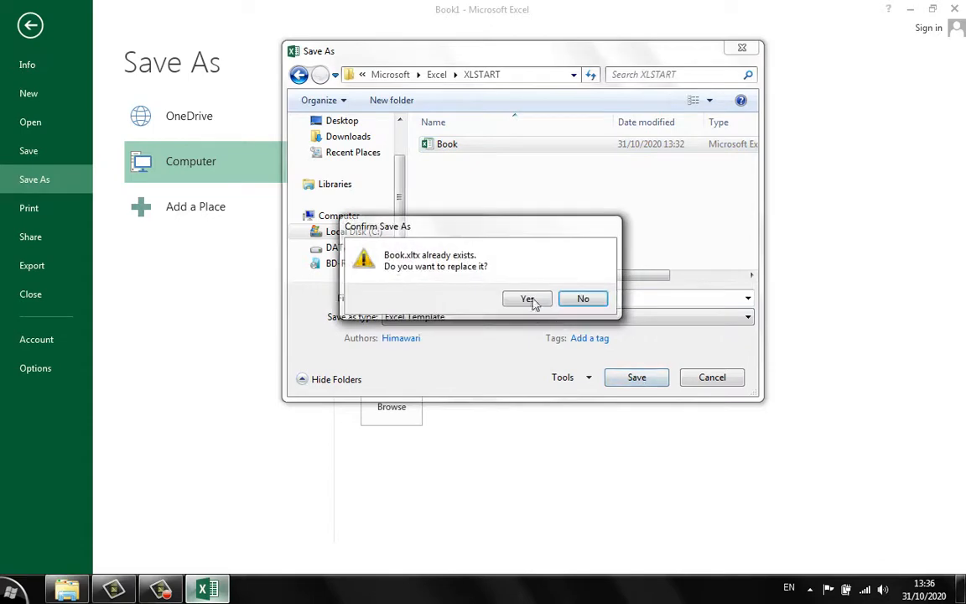
{"action": "left_click", "coordinate": [527, 299]}
{"action": "key", "text": "Right"}
{"action": "key", "text": "Down"}
{"action": "key", "text": "Down"}
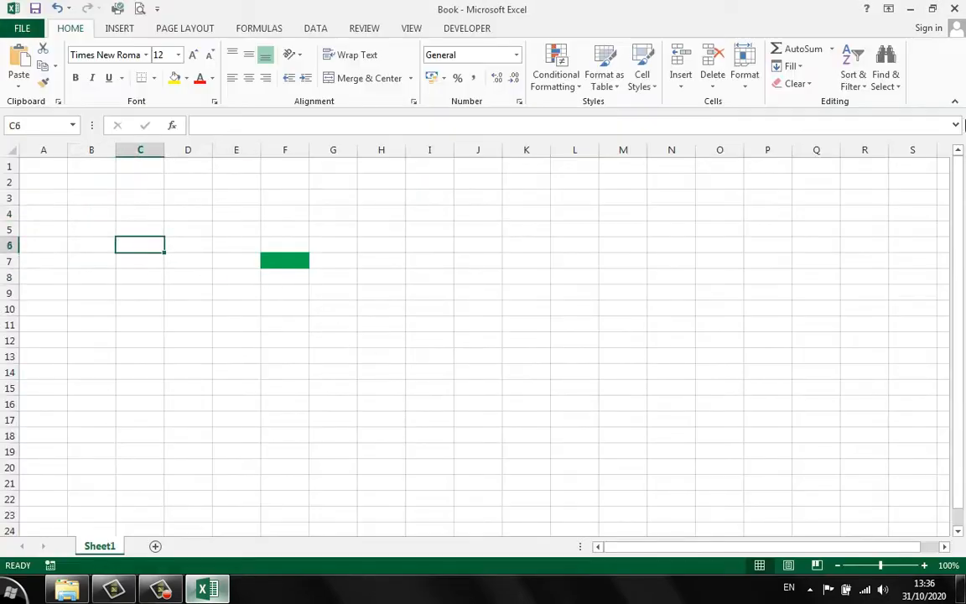
Close and relaunch Excel, then check the new workbook's font in cell C4 and the range E5:H15
{"action": "left_click", "coordinate": [955, 10]}
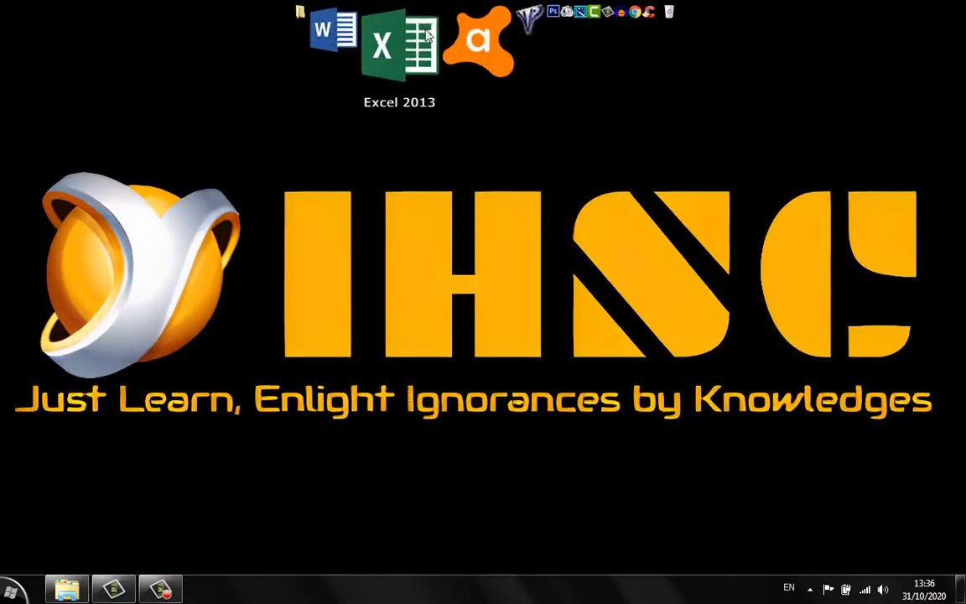
{"action": "left_click", "coordinate": [424, 52]}
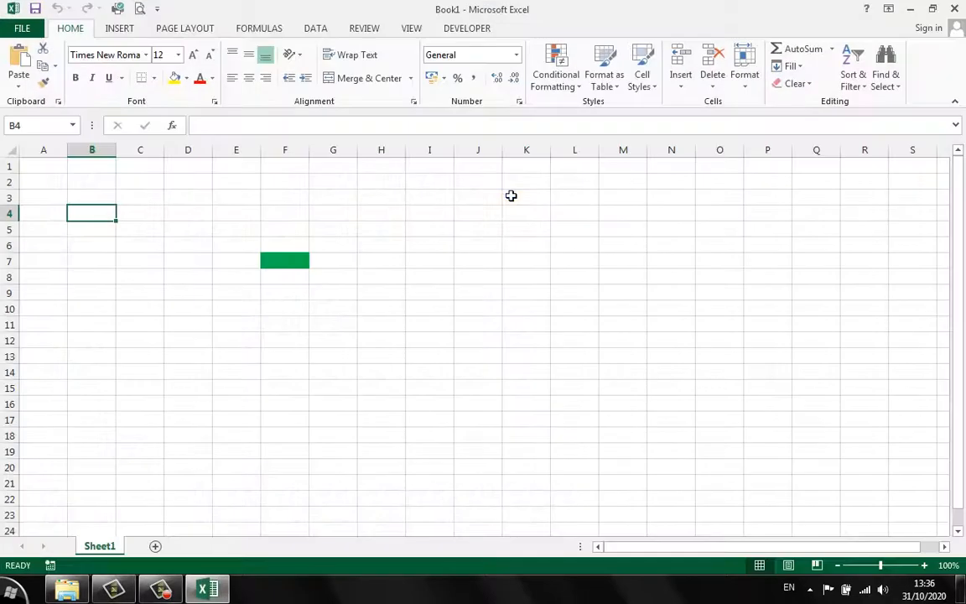
{"action": "left_click", "coordinate": [149, 213]}
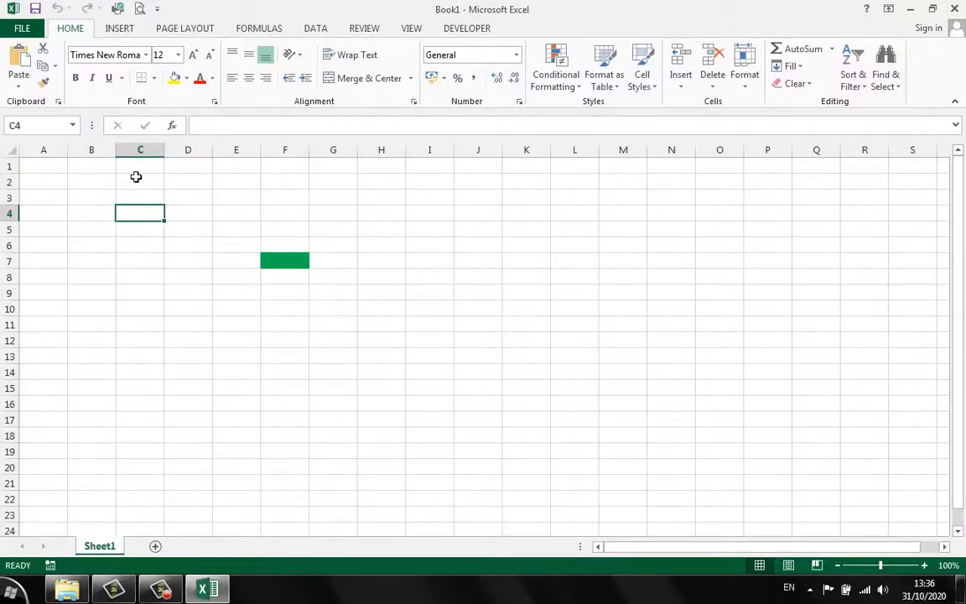
{"action": "left_click_drag", "start_coordinate": [226, 229], "coordinate": [401, 392]}
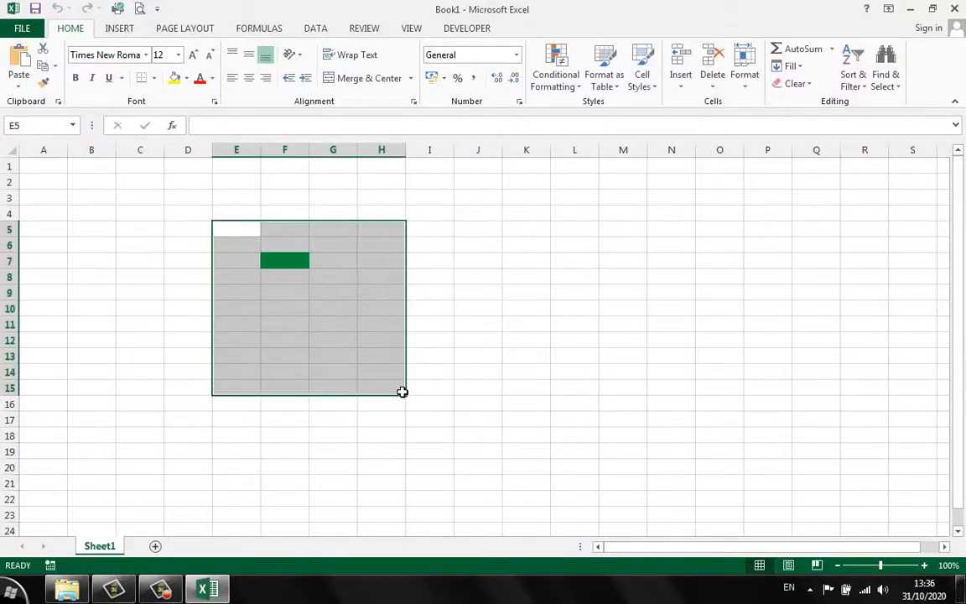
{"action": "left_click", "coordinate": [384, 371]}
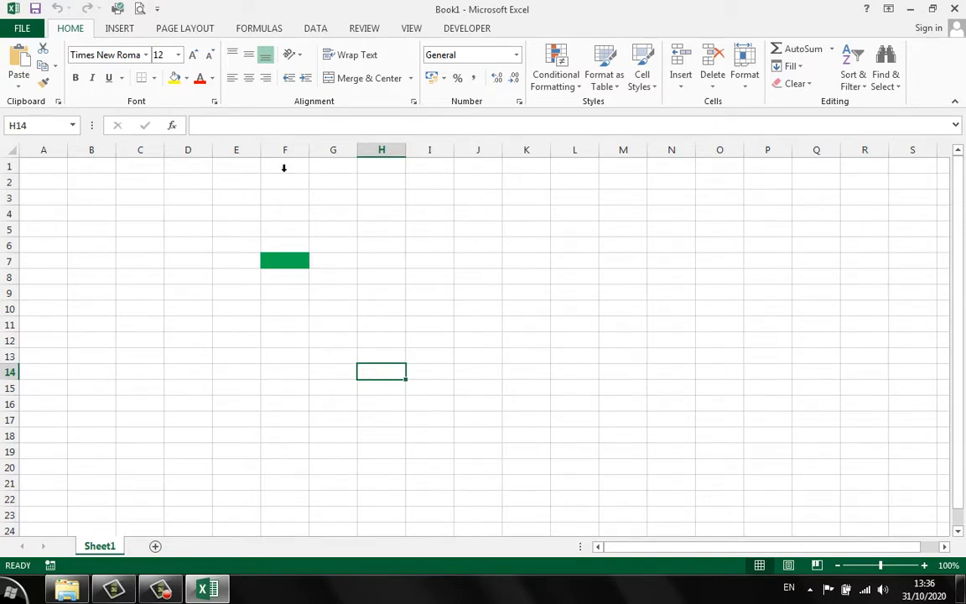
Review the paper size and margins in the new workbook's page setup
{"action": "left_click", "coordinate": [203, 30]}
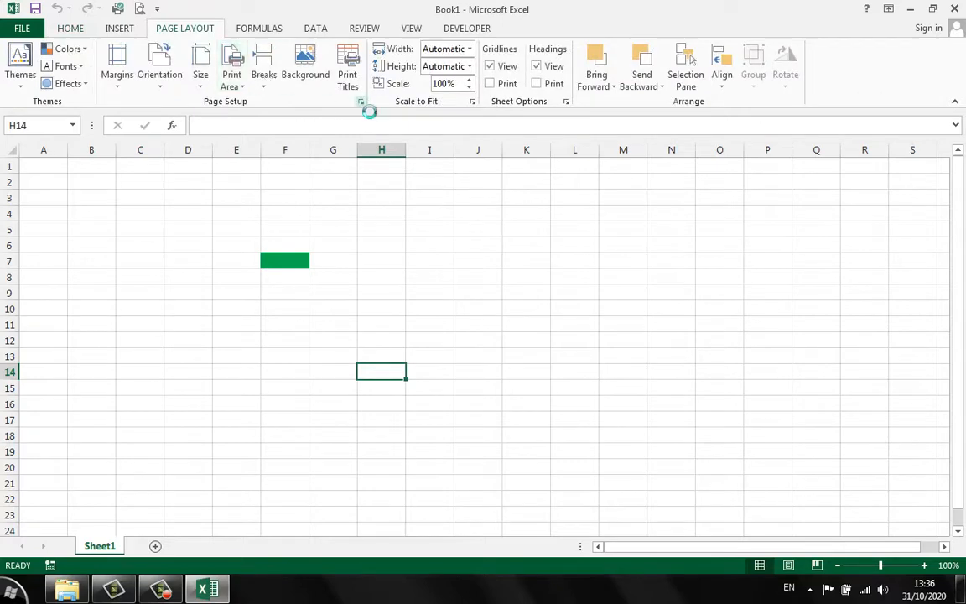
{"action": "left_click", "coordinate": [358, 102]}
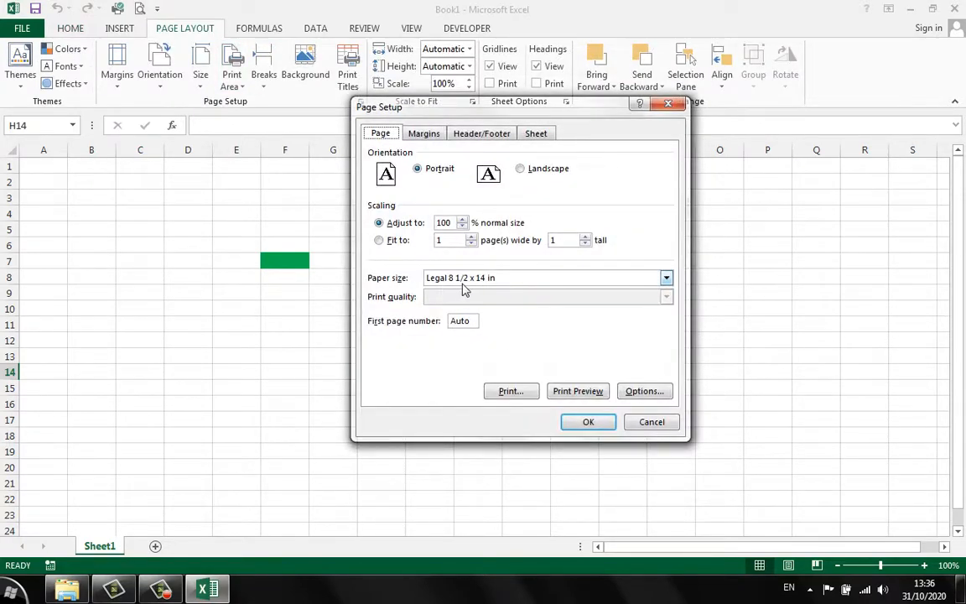
{"action": "left_click", "coordinate": [425, 135]}
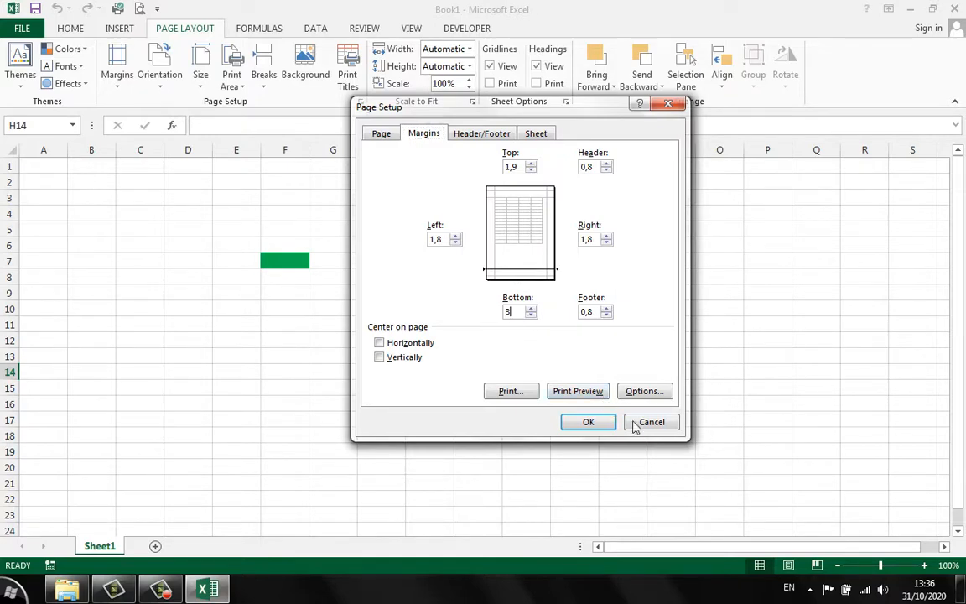
{"action": "left_click", "coordinate": [588, 422]}
Examine the font, size and fill of various Sheet1 cells, including the green cell F7
{"action": "left_click", "coordinate": [70, 29]}
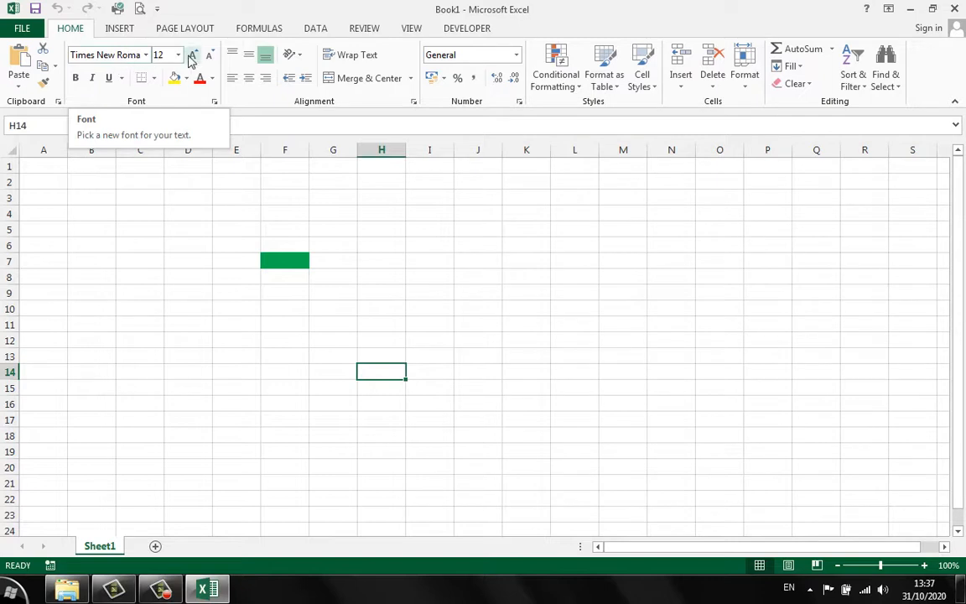
{"action": "left_click", "coordinate": [184, 224]}
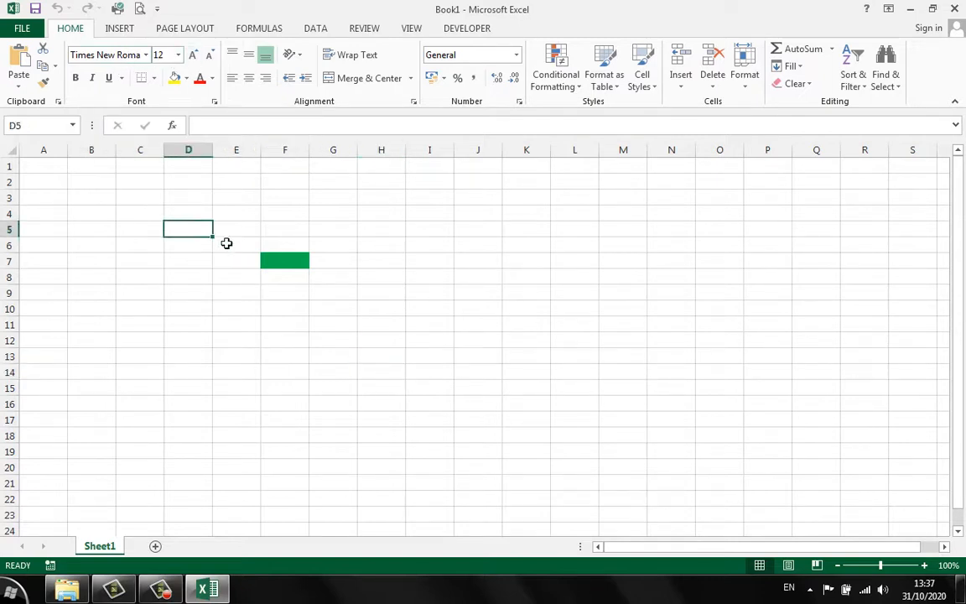
{"action": "left_click_drag", "start_coordinate": [227, 241], "coordinate": [382, 339]}
{"action": "left_click", "coordinate": [289, 263]}
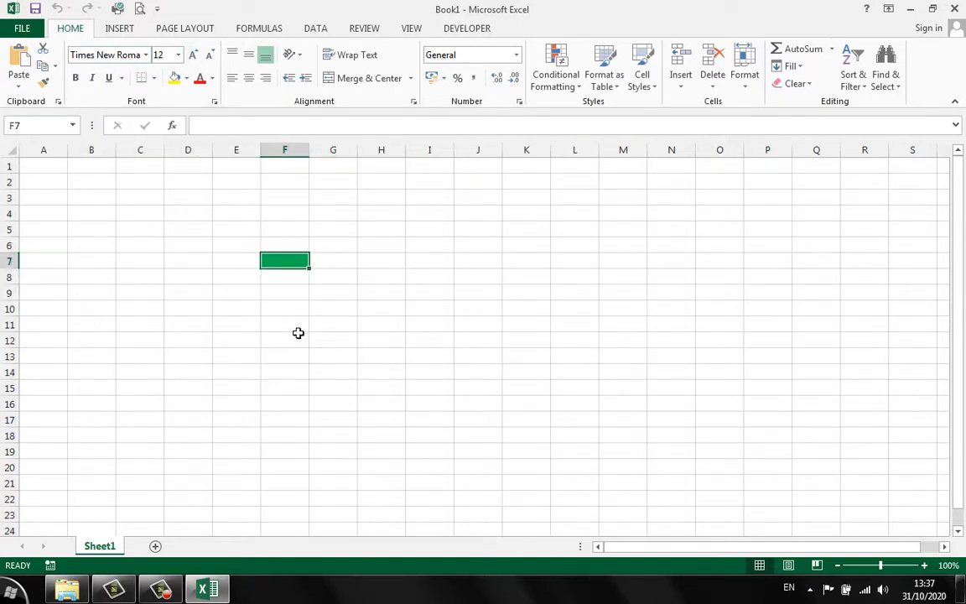
{"action": "left_click_drag", "start_coordinate": [232, 244], "coordinate": [408, 393]}
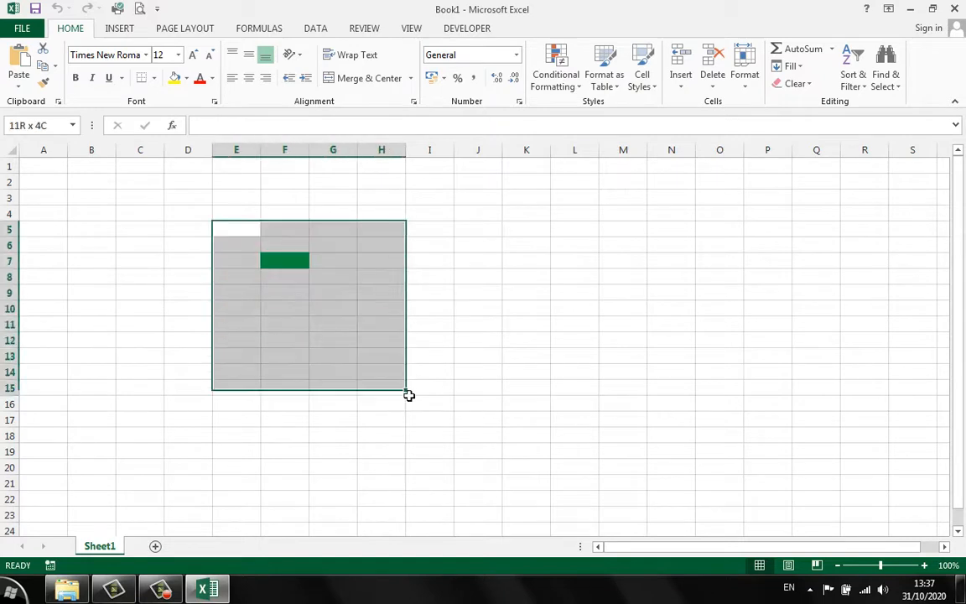
{"action": "left_click", "coordinate": [328, 319]}
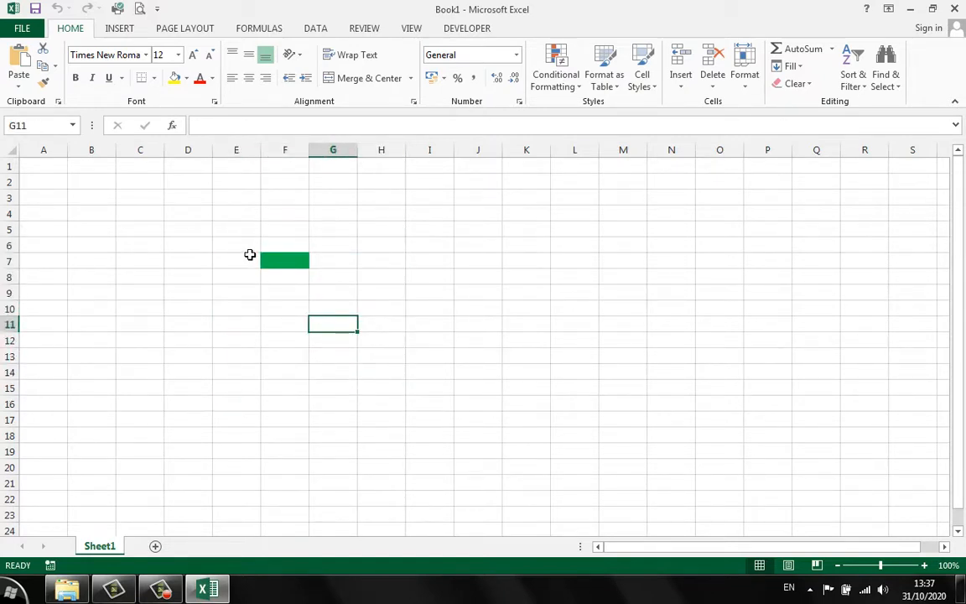
{"action": "left_click", "coordinate": [225, 245]}
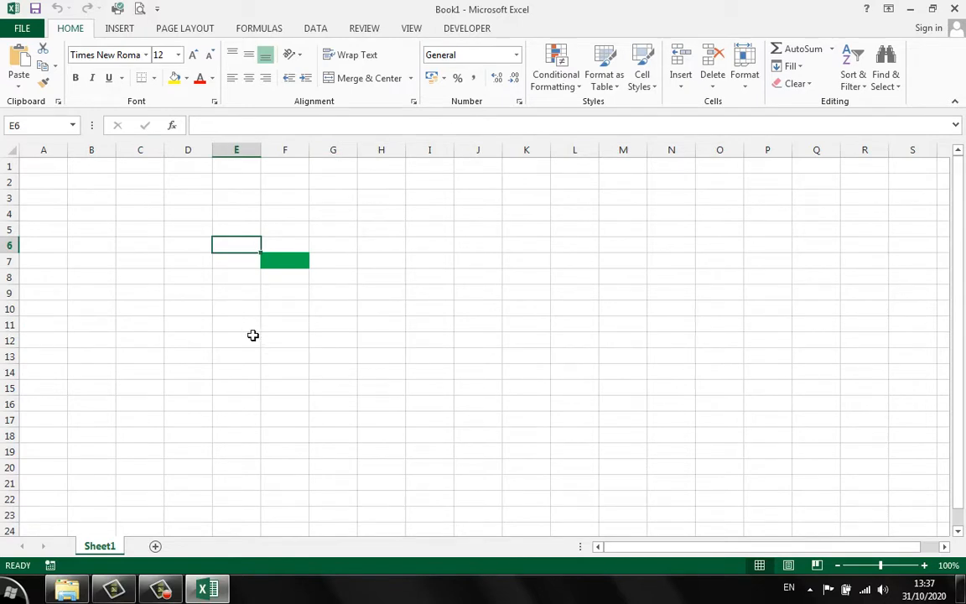
{"action": "left_click", "coordinate": [190, 340]}
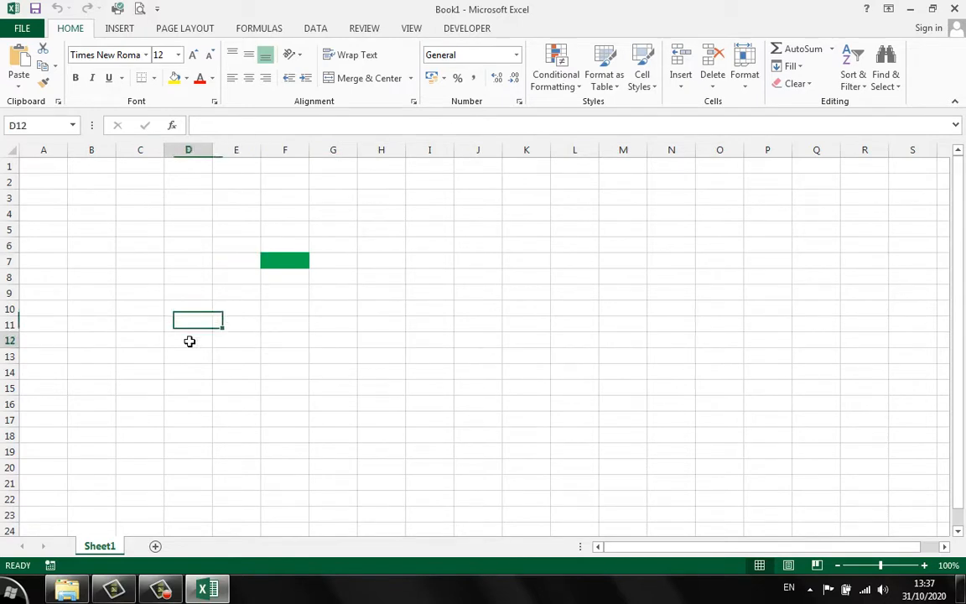
Add a second sheet and inspect its default font, paper size and margins
{"action": "left_click", "coordinate": [156, 546]}
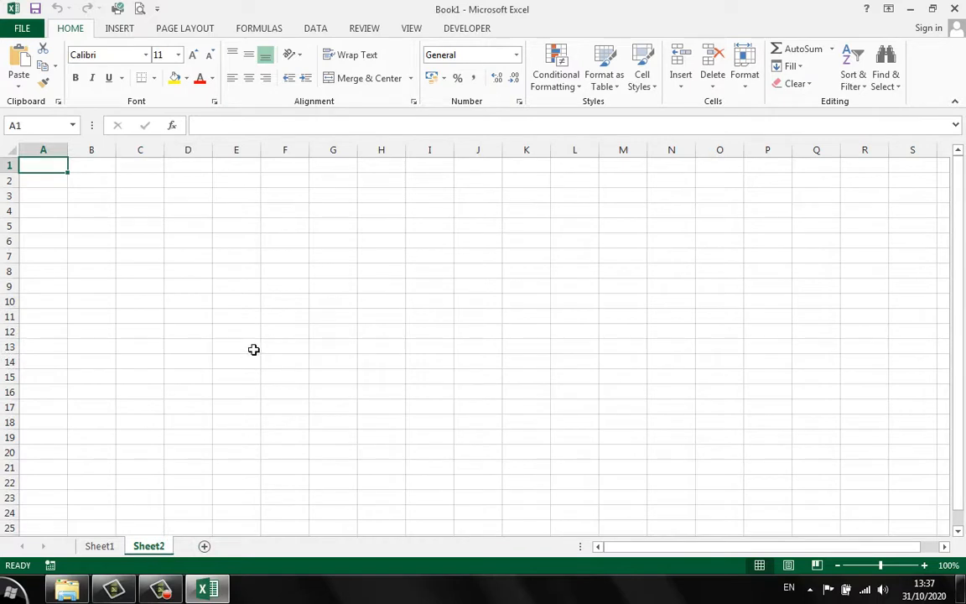
{"action": "left_click", "coordinate": [109, 56]}
{"action": "left_click", "coordinate": [166, 64]}
{"action": "left_click", "coordinate": [183, 28]}
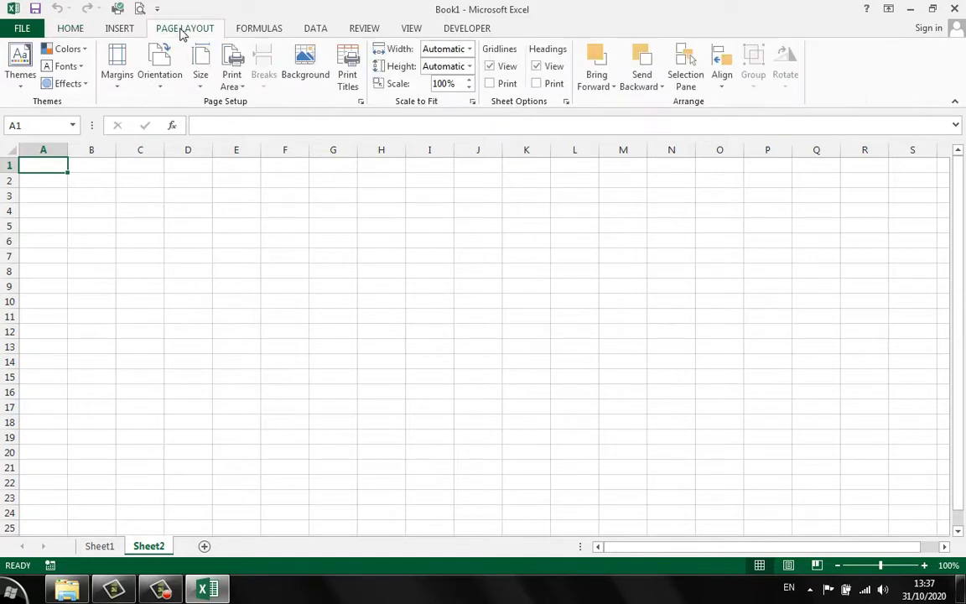
{"action": "left_click", "coordinate": [359, 102]}
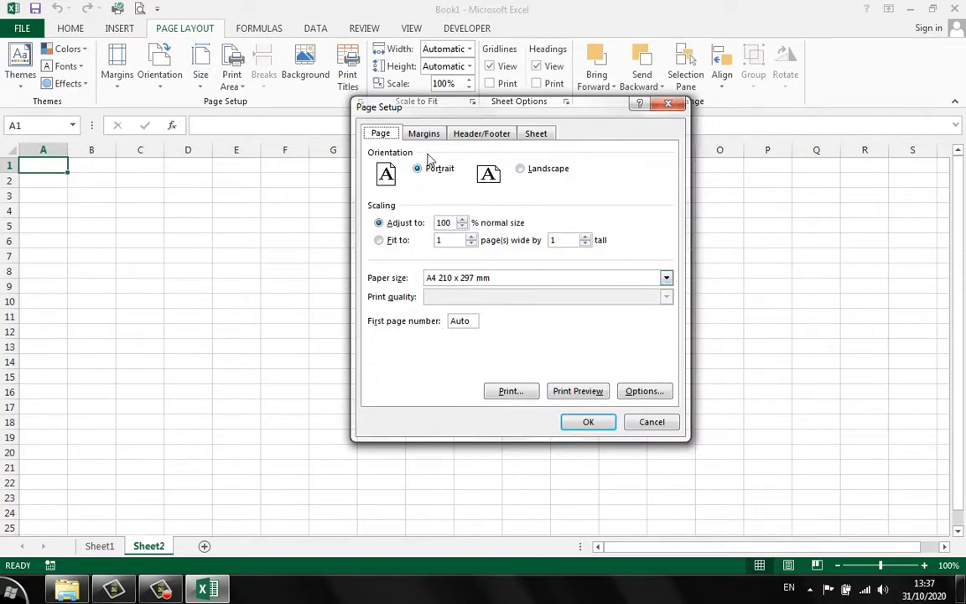
{"action": "left_click", "coordinate": [424, 134]}
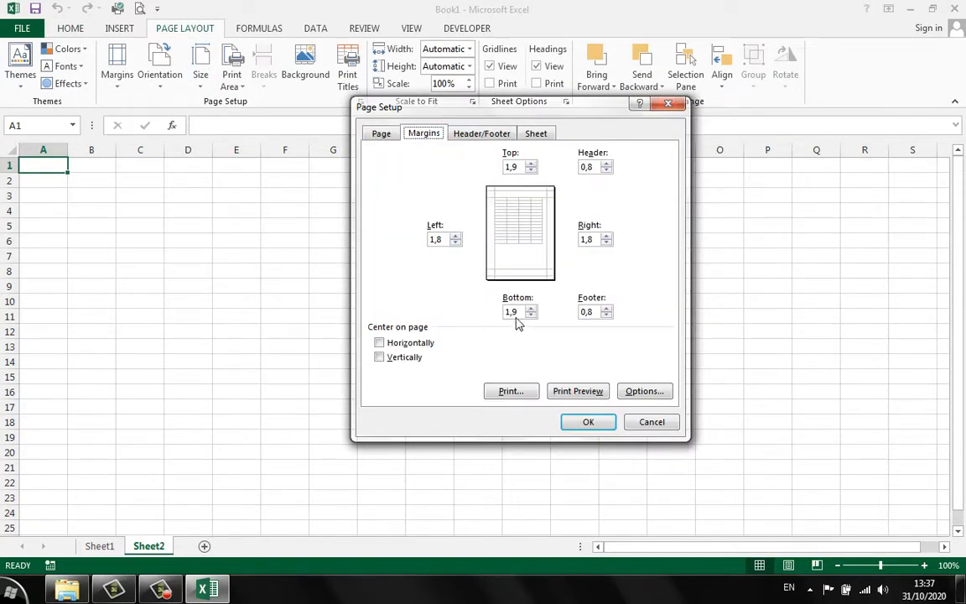
{"action": "left_click", "coordinate": [650, 421]}
{"action": "left_click", "coordinate": [296, 271]}
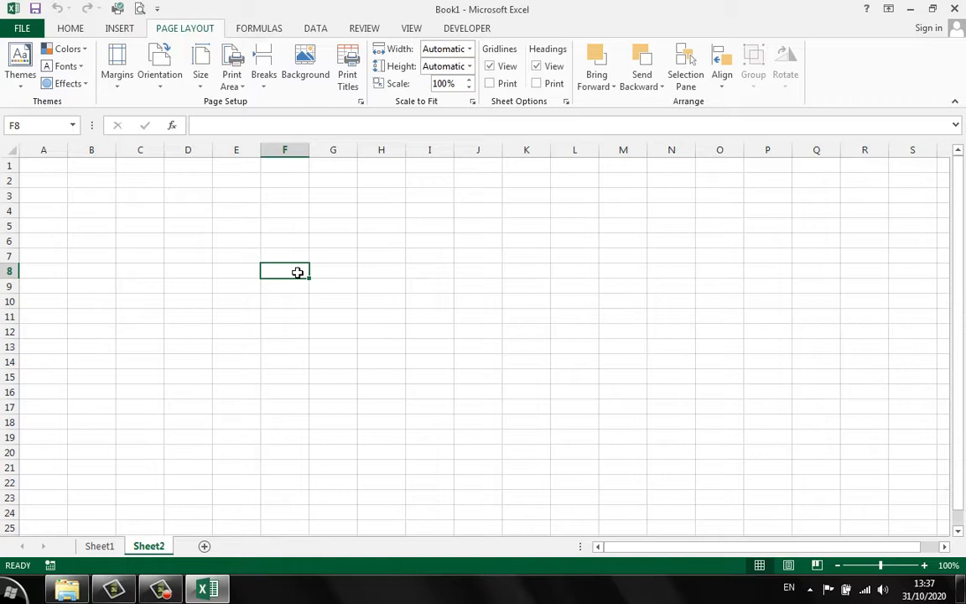
{"action": "left_click", "coordinate": [42, 274]}
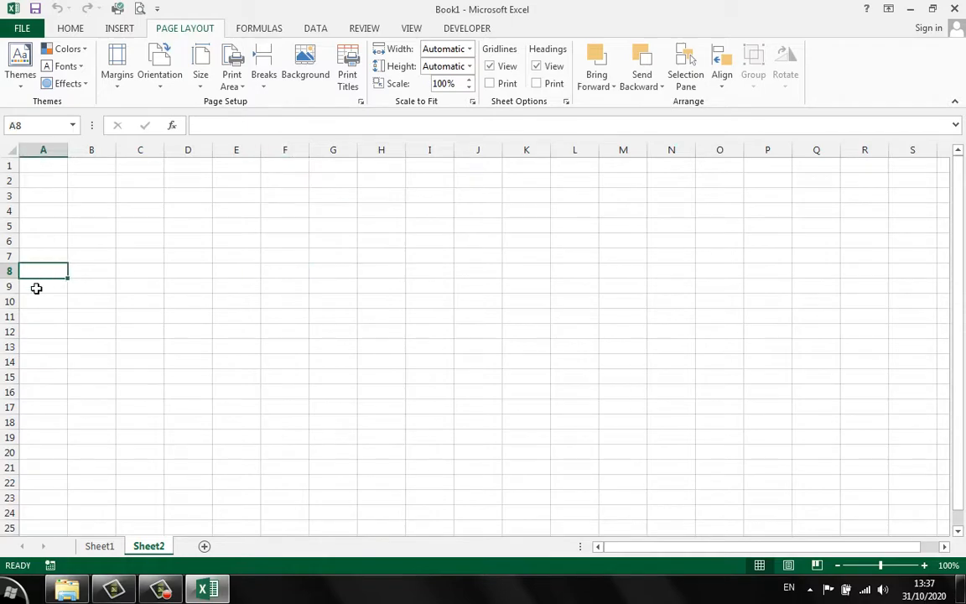
Start saving the workbook from the recent XLSTART folder and set the file type to Excel Template
{"action": "left_click", "coordinate": [21, 30]}
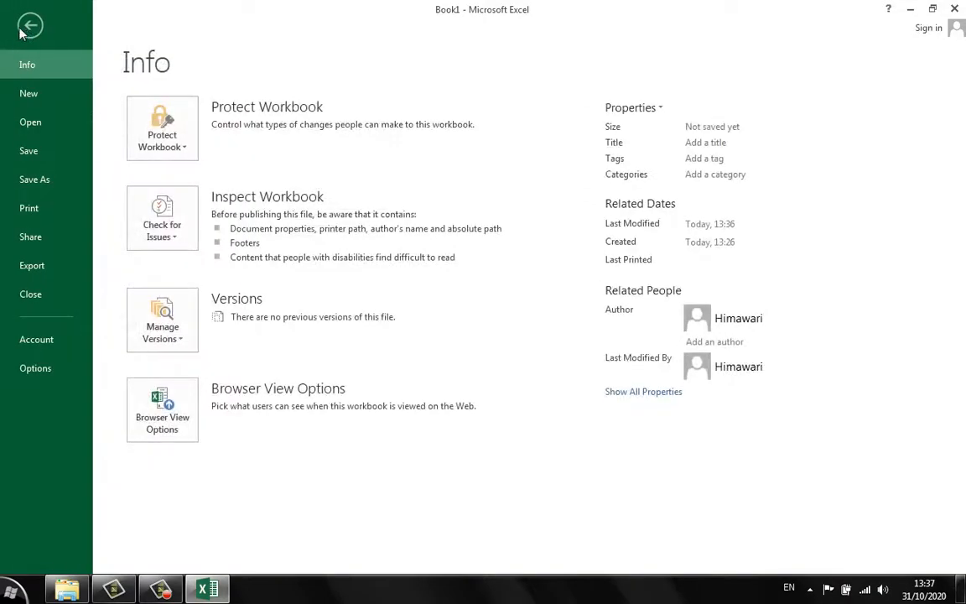
{"action": "left_click", "coordinate": [42, 183]}
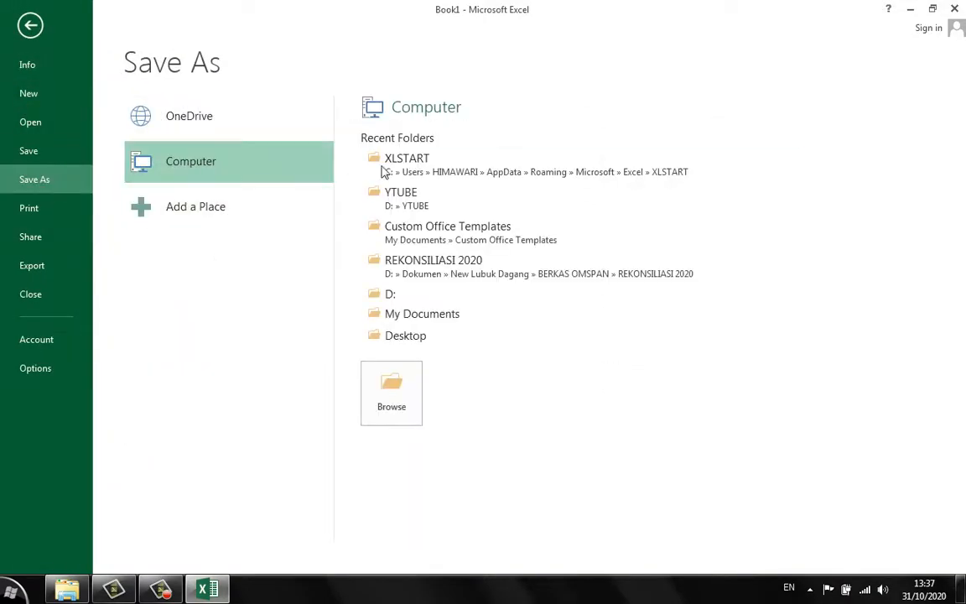
{"action": "left_click", "coordinate": [413, 166]}
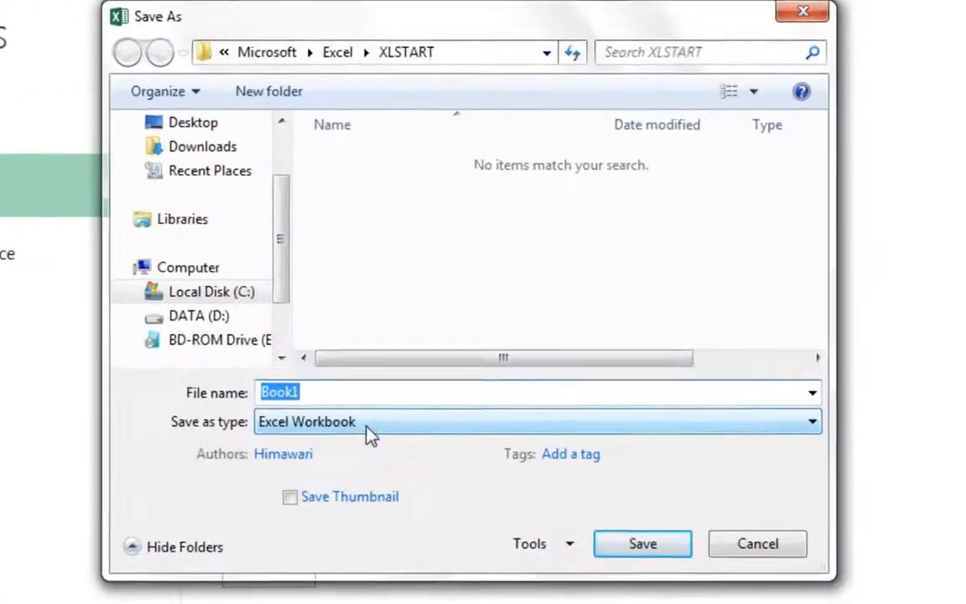
{"action": "left_click", "coordinate": [447, 333]}
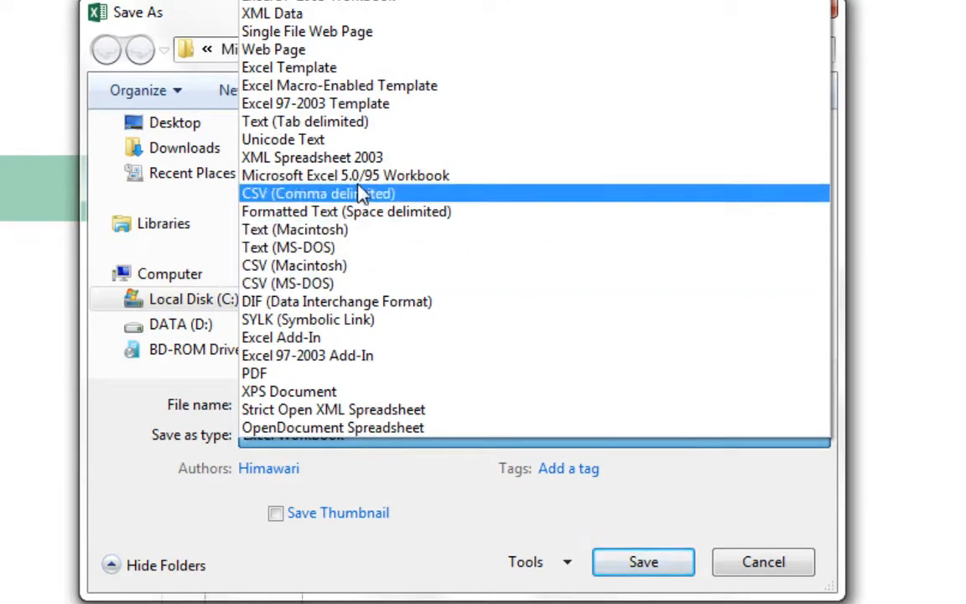
{"action": "left_click", "coordinate": [334, 71]}
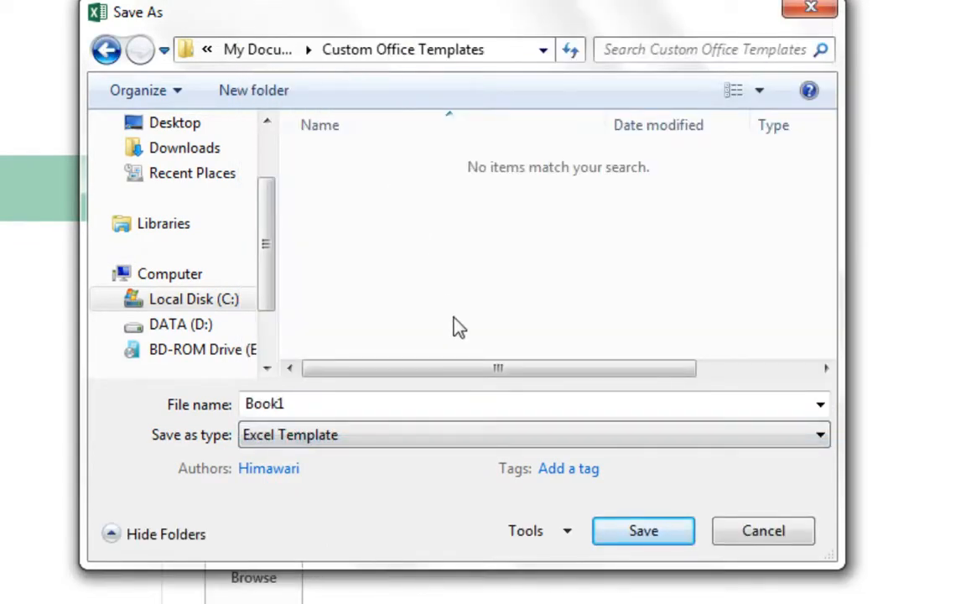
Browse the save location to the XLSTART folder through C:, Users, the user profile, AppData, Roaming, Microsoft and Excel
{"action": "left_click", "coordinate": [522, 52]}
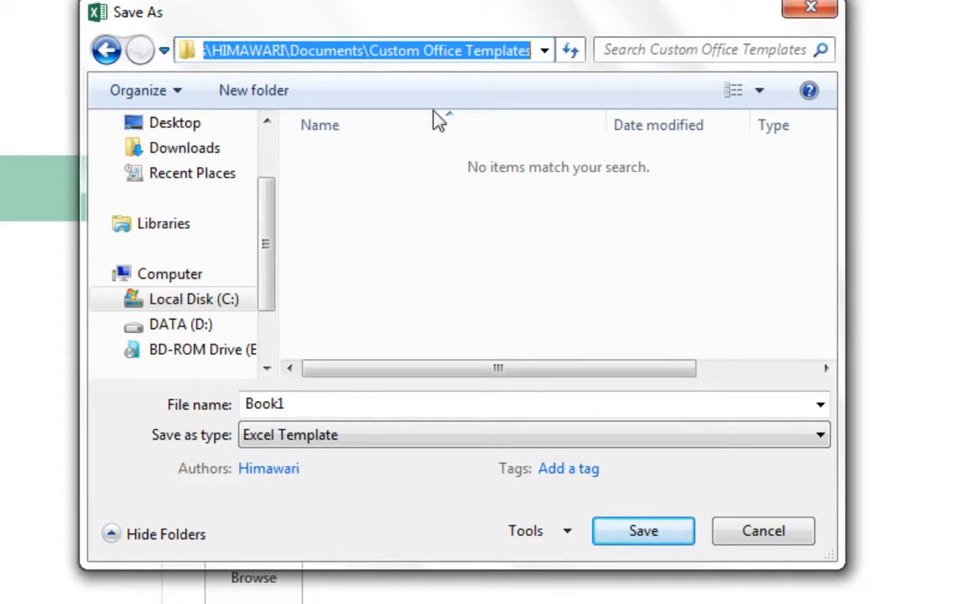
{"action": "left_click", "coordinate": [415, 224]}
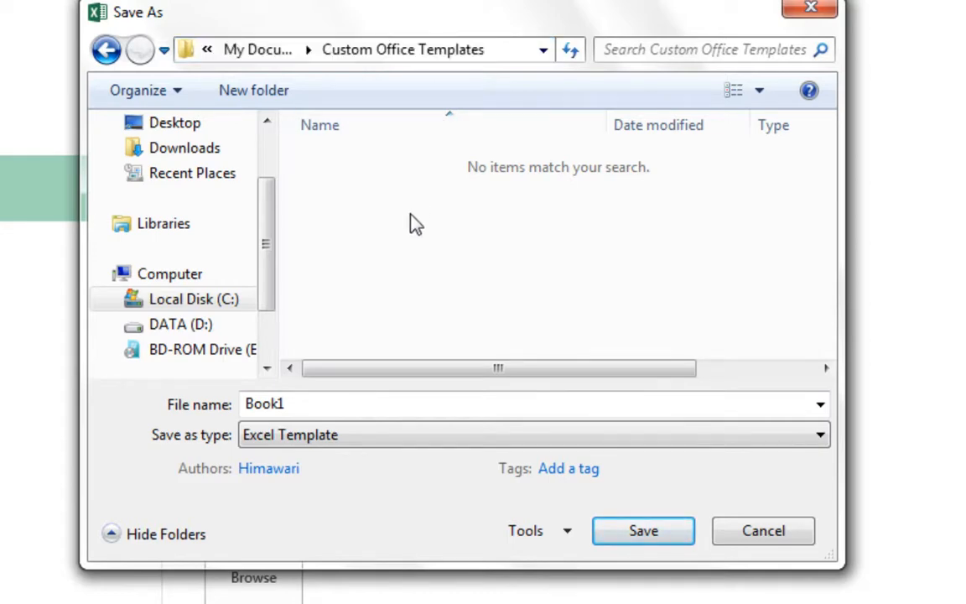
{"action": "left_click", "coordinate": [217, 305]}
{"action": "double_click", "coordinate": [360, 339]}
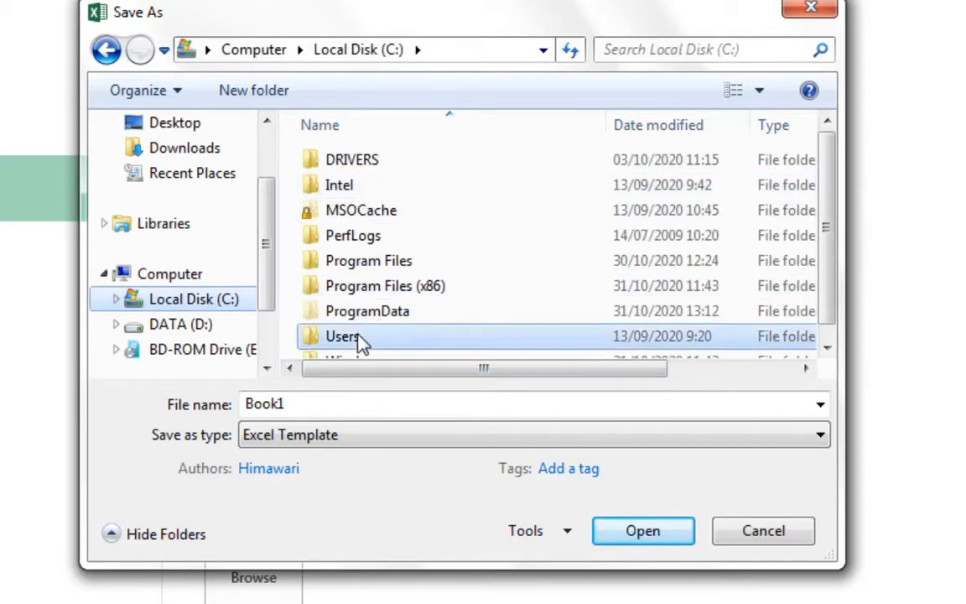
{"action": "double_click", "coordinate": [376, 188]}
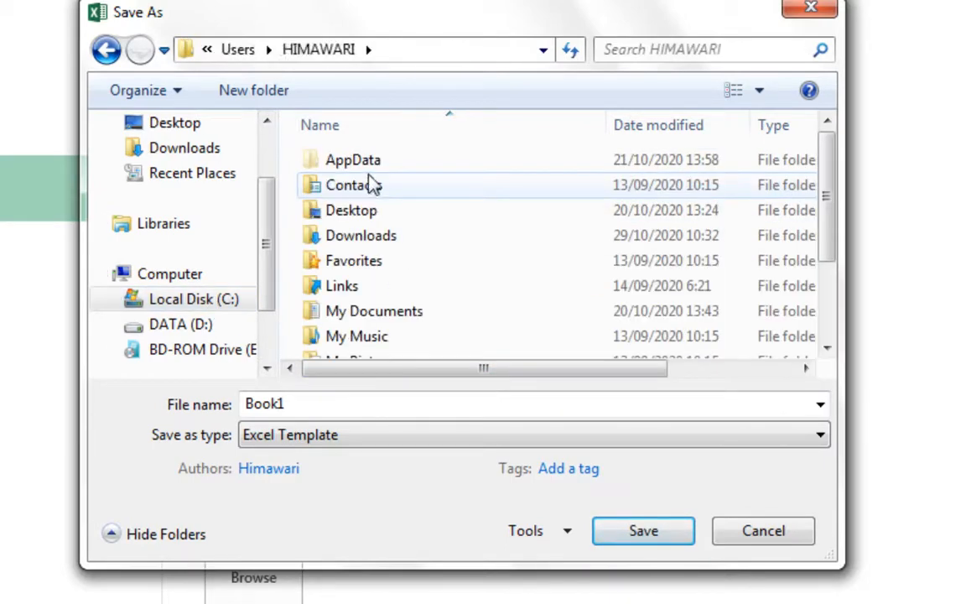
{"action": "double_click", "coordinate": [360, 167]}
{"action": "double_click", "coordinate": [377, 213]}
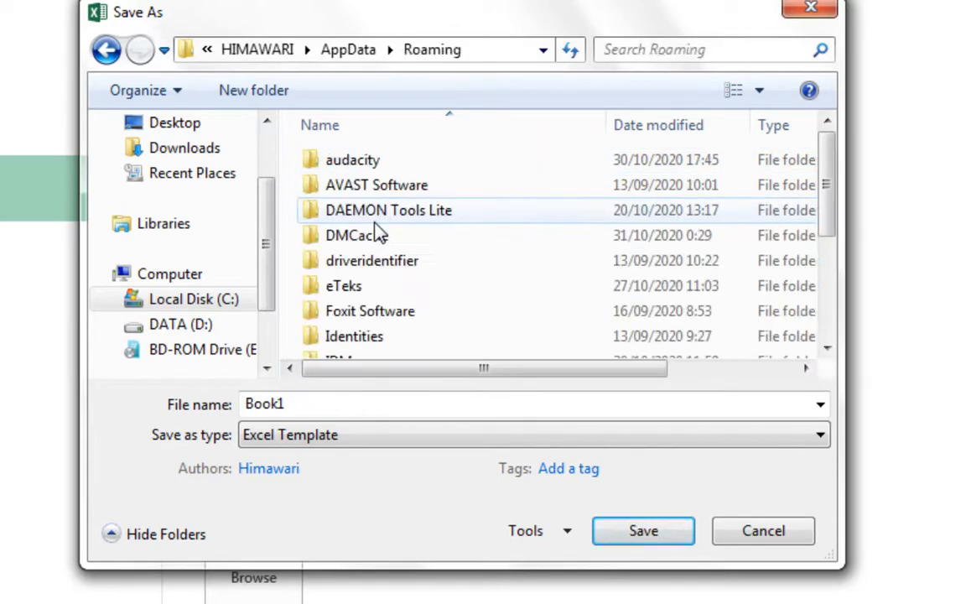
{"action": "scroll", "coordinate": [382, 317], "scroll_direction": "down", "scroll_amount": 2}
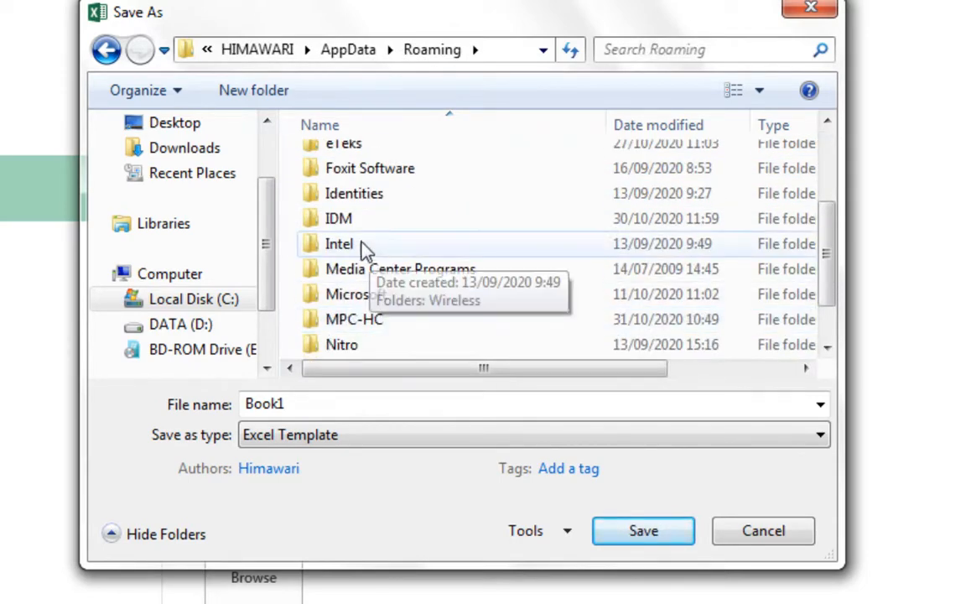
{"action": "double_click", "coordinate": [377, 294]}
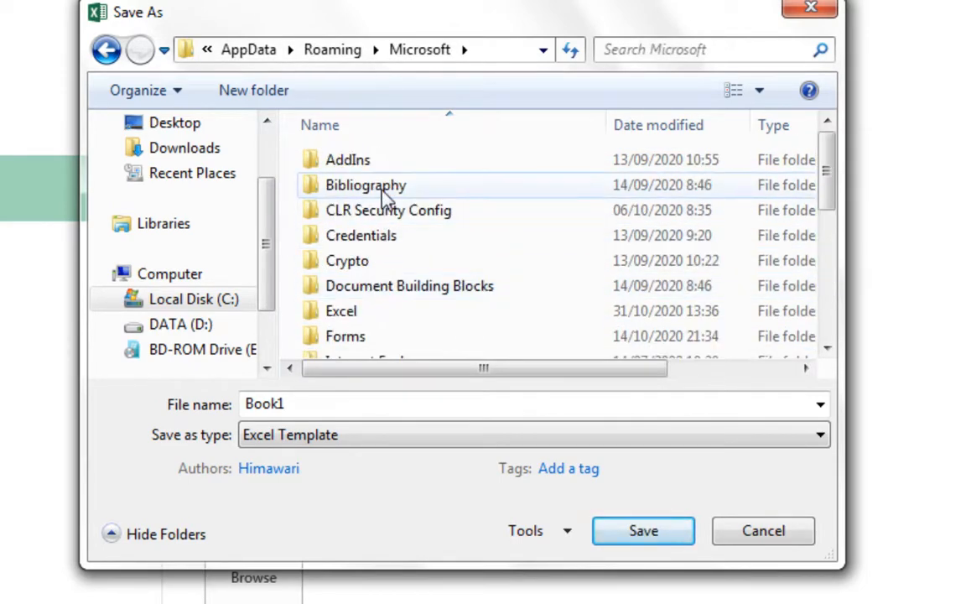
{"action": "scroll", "coordinate": [395, 251], "scroll_direction": "down", "scroll_amount": 1}
{"action": "double_click", "coordinate": [394, 248]}
{"action": "double_click", "coordinate": [367, 188]}
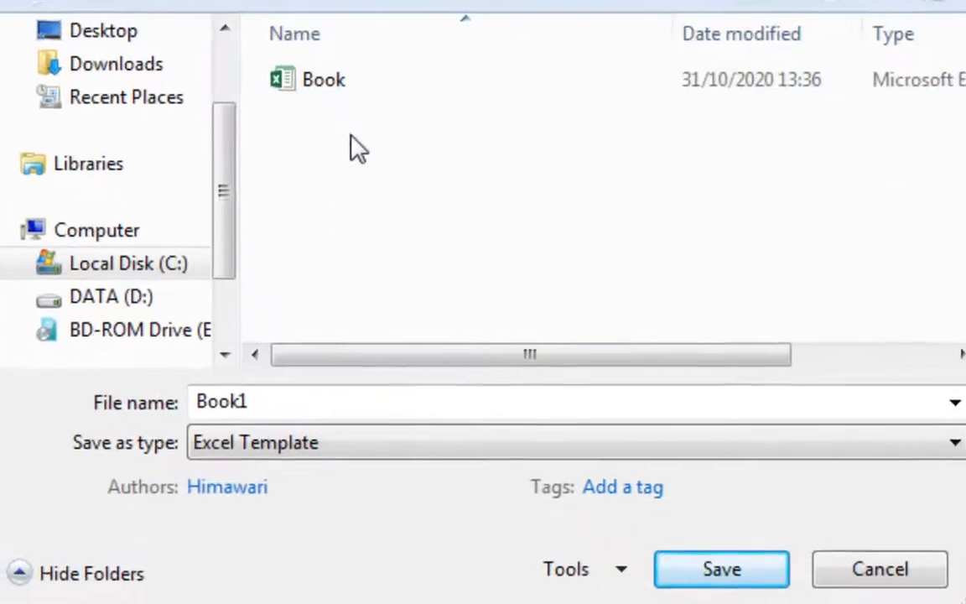
Duplicate the Book template inside the XLSTART folder by copying and pasting it
{"action": "right_click", "coordinate": [307, 71]}
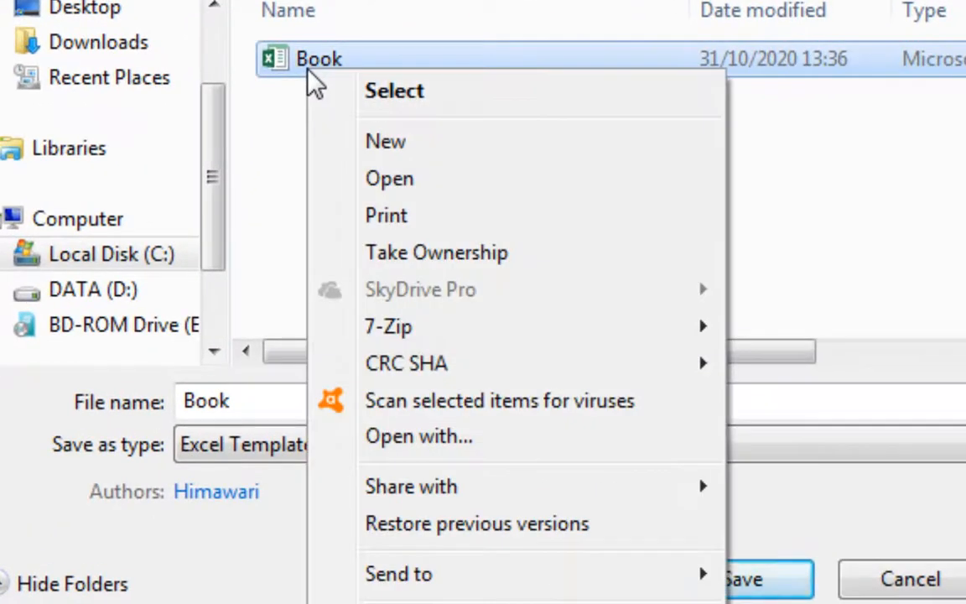
{"action": "left_click", "coordinate": [219, 600]}
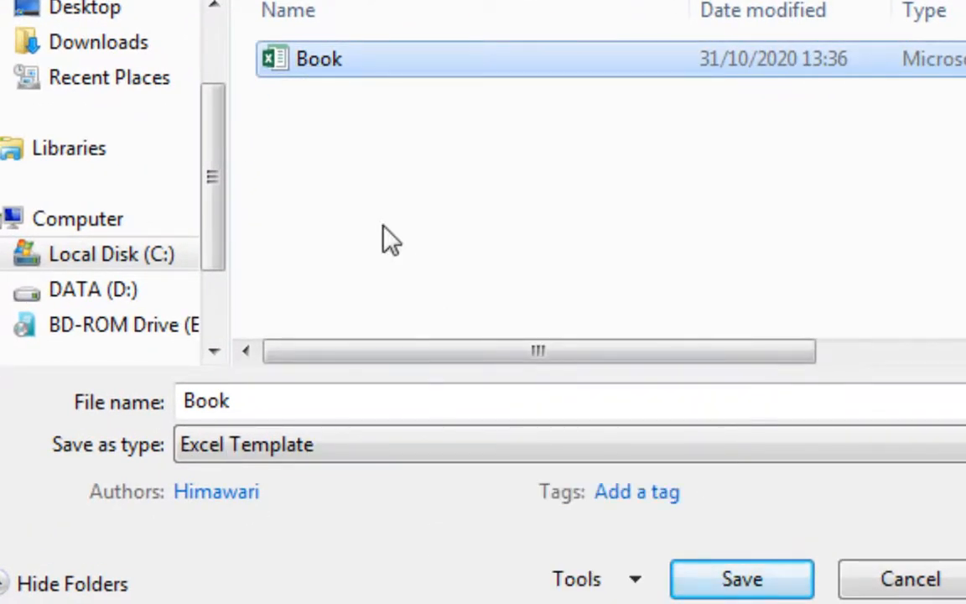
{"action": "right_click", "coordinate": [353, 122]}
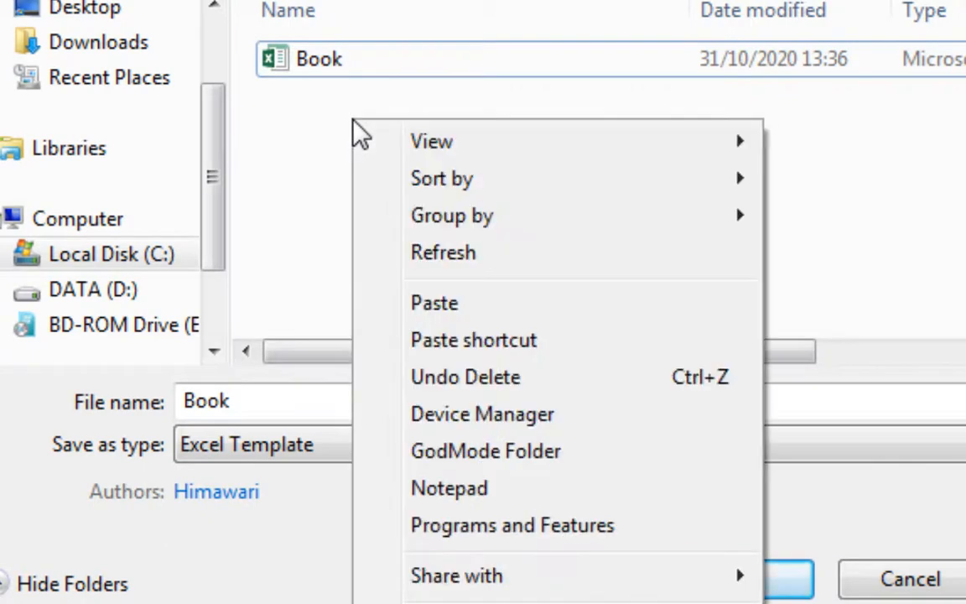
{"action": "right_click", "coordinate": [282, 139]}
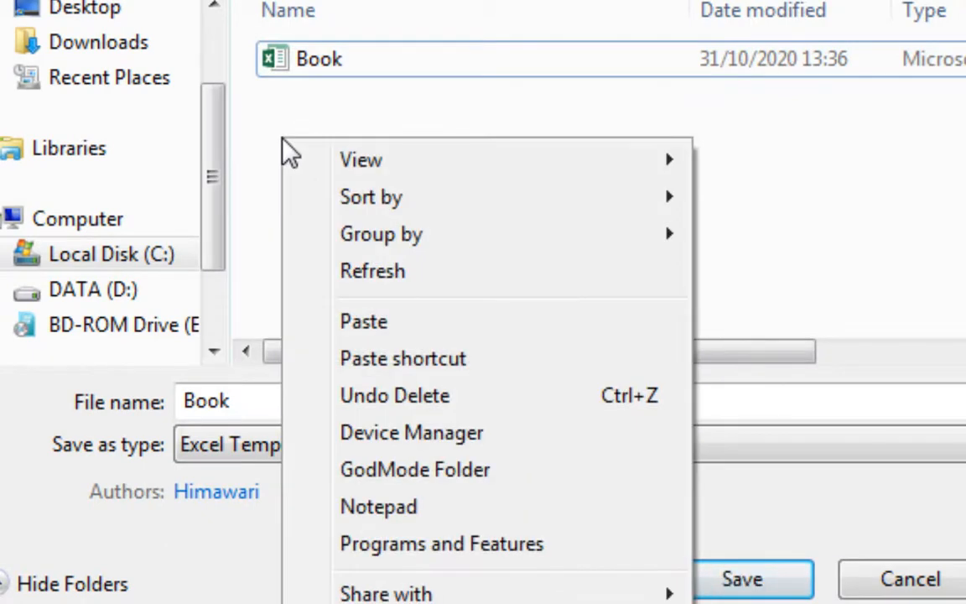
{"action": "left_click", "coordinate": [382, 335]}
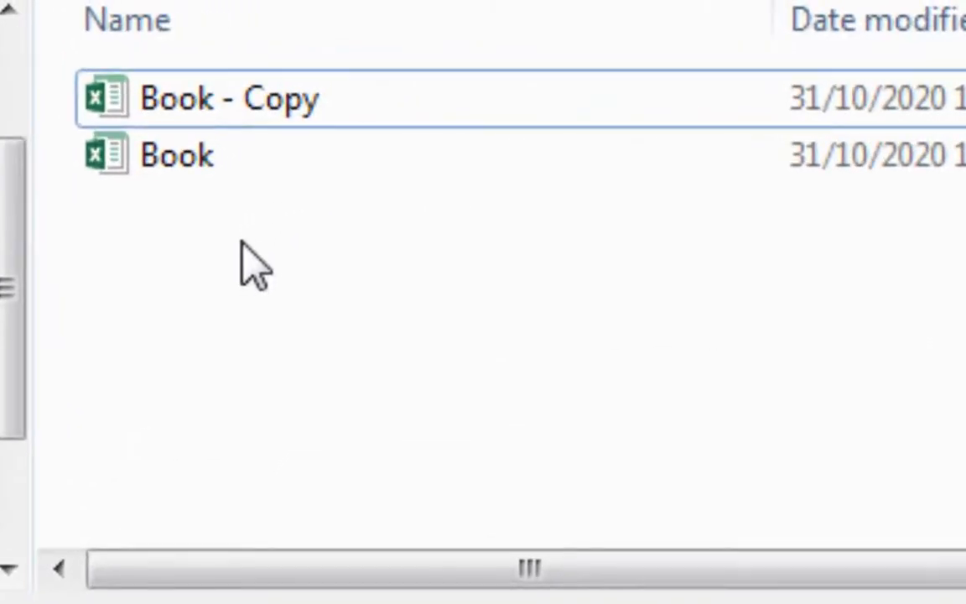
{"action": "left_click", "coordinate": [269, 118]}
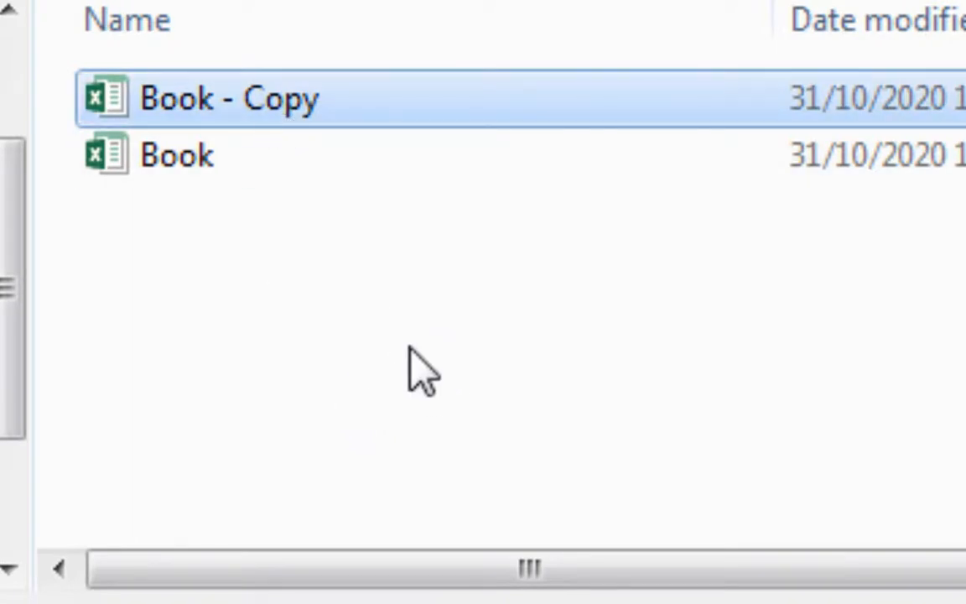
{"action": "key", "text": "F2"}
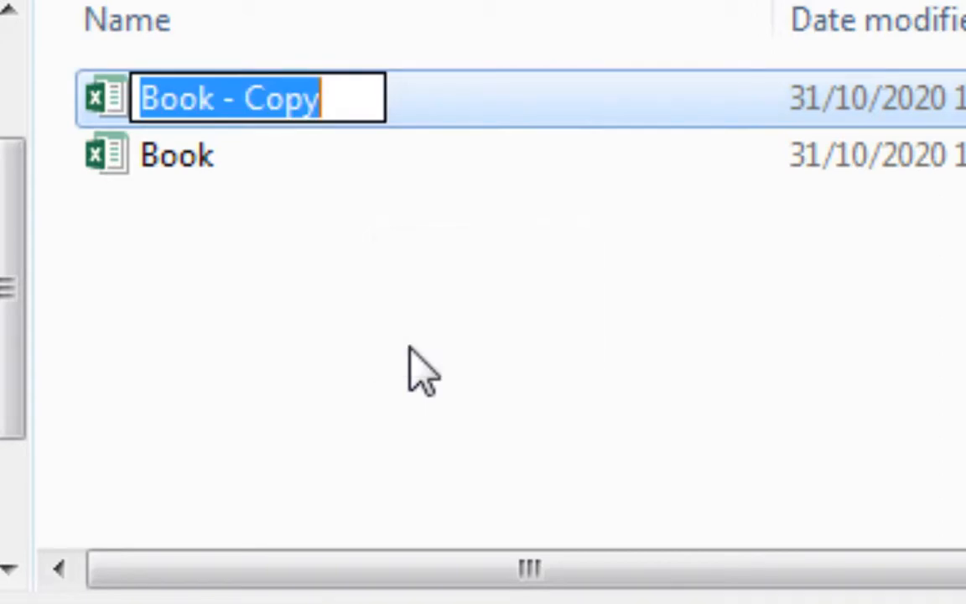
{"action": "type", "text": "hjkjhkjhk"}
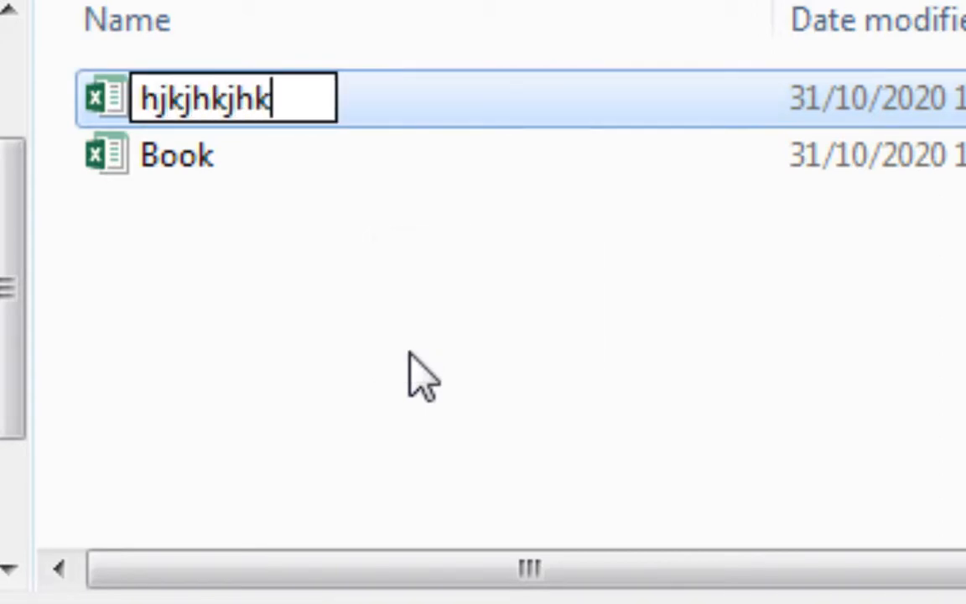
{"action": "key", "text": "Escape"}
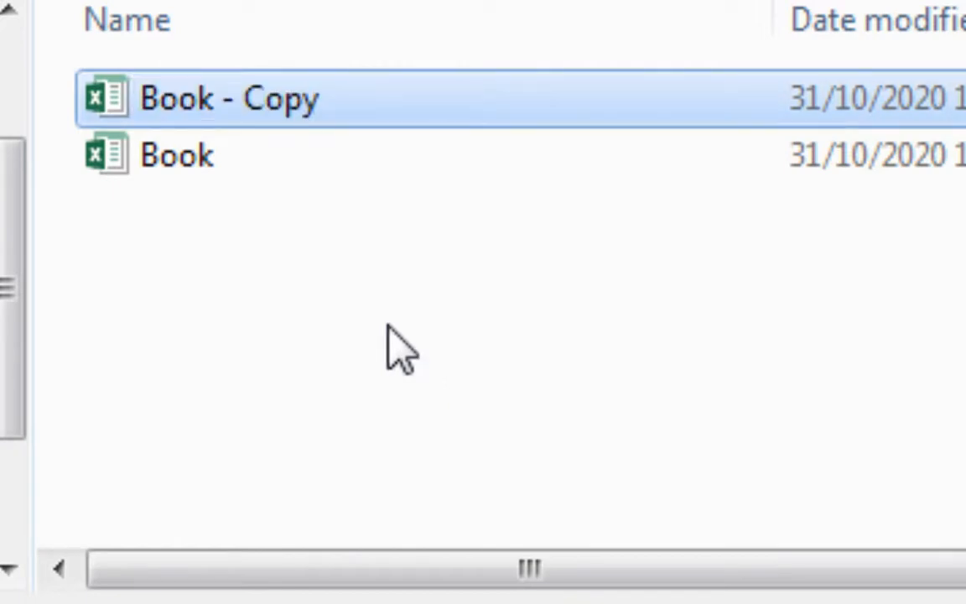
{"action": "left_click", "coordinate": [369, 307]}
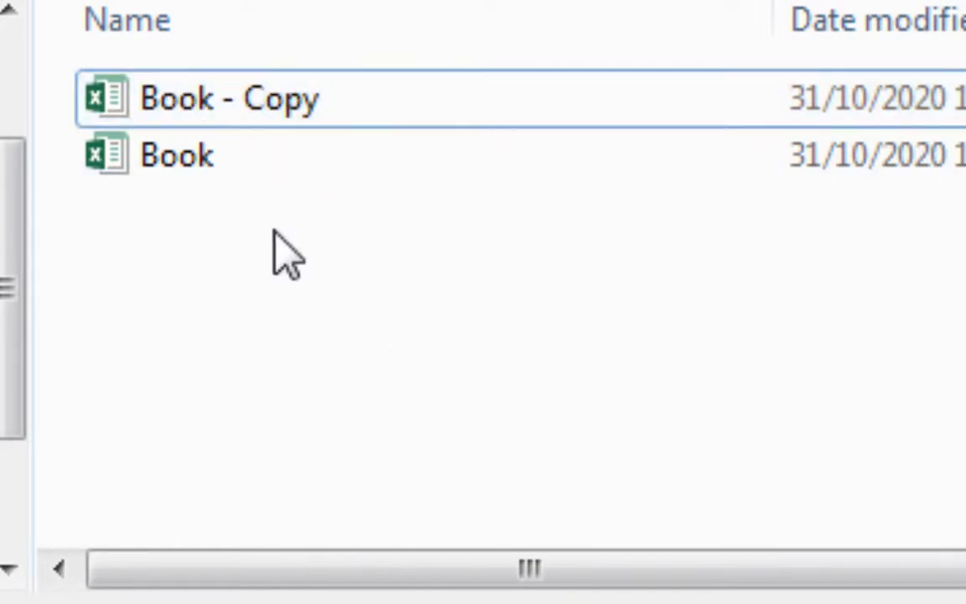
{"action": "left_click", "coordinate": [252, 101]}
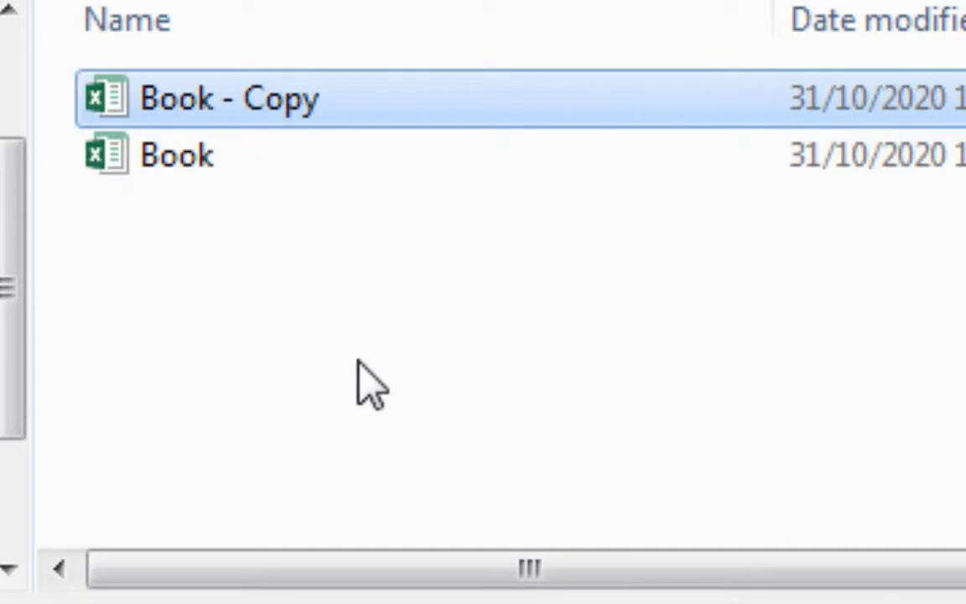
{"action": "left_click", "coordinate": [257, 104]}
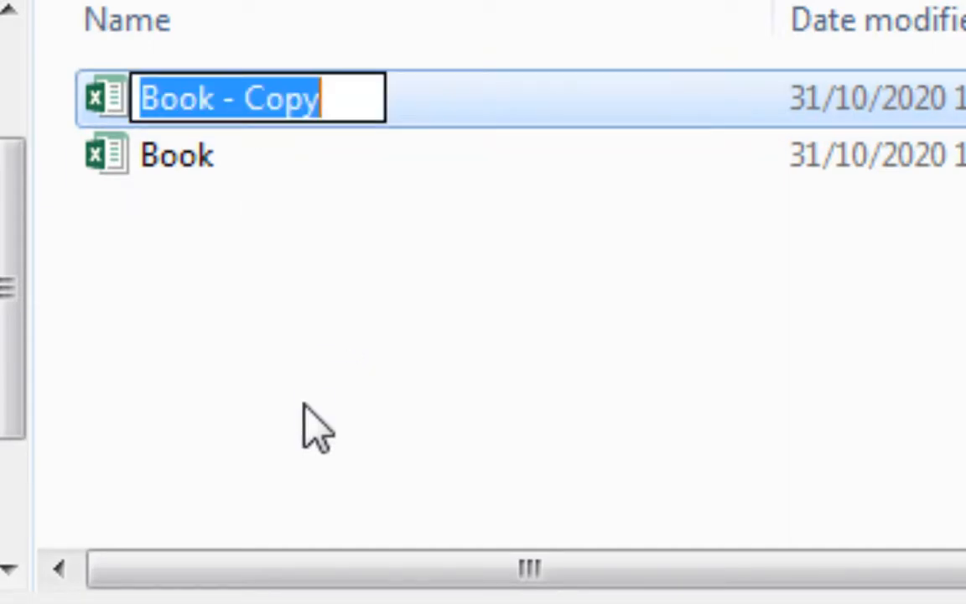
{"action": "type", "text": "hjkhjkhkjh"}
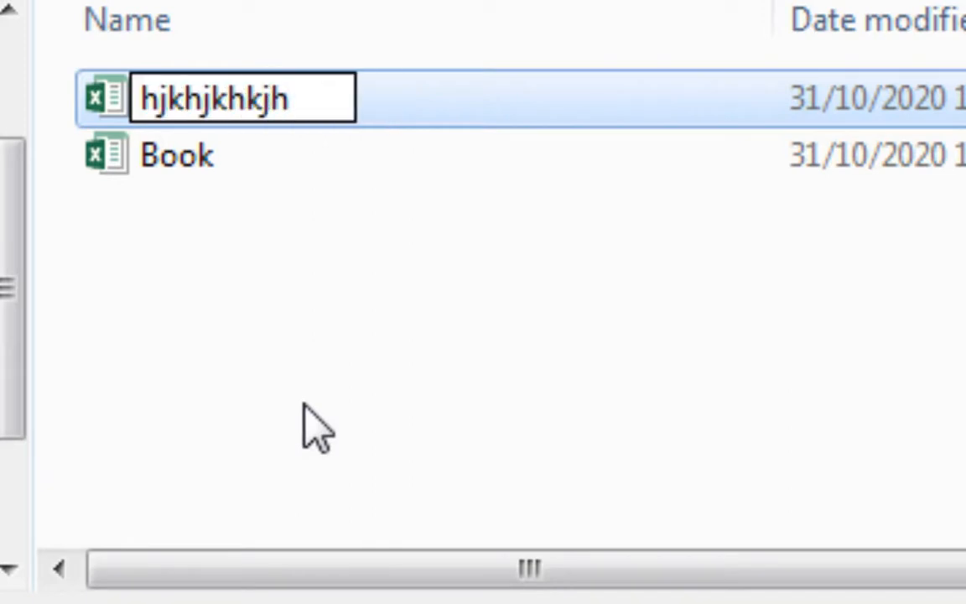
{"action": "key", "text": "Escape"}
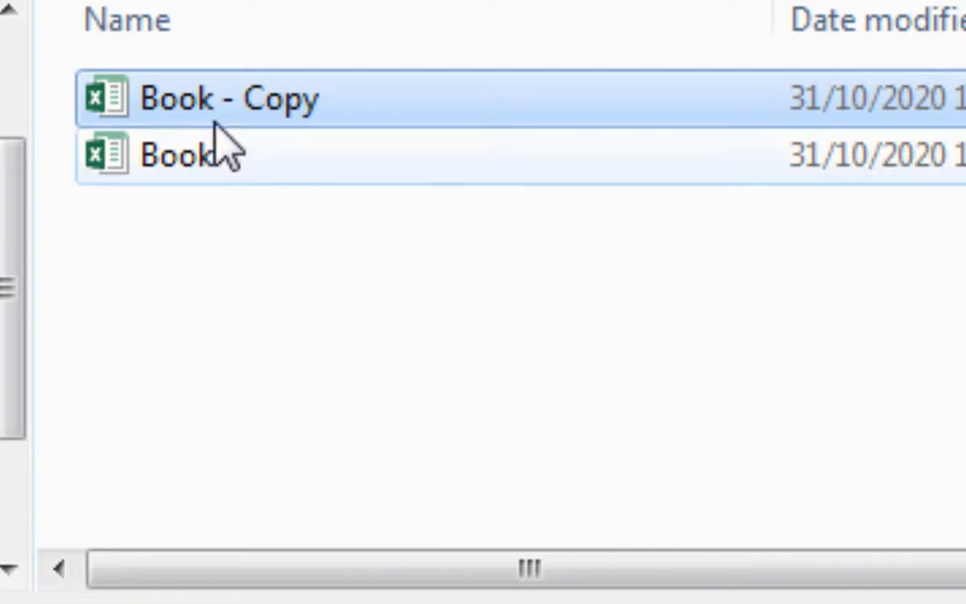
{"action": "right_click", "coordinate": [185, 98]}
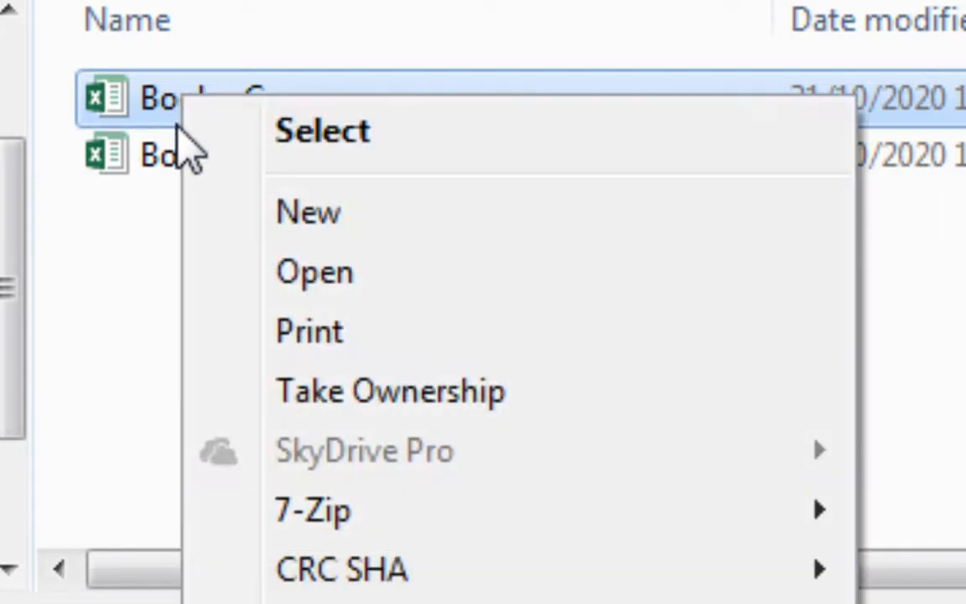
{"action": "left_click", "coordinate": [144, 233]}
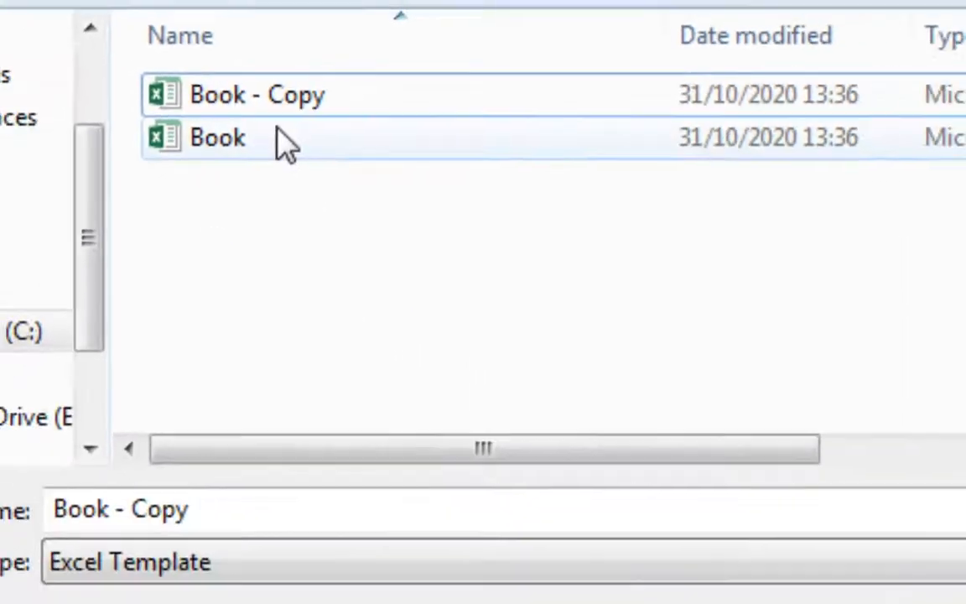
Rename the Book - Copy template as Sheet and return to the workbook without saving it
{"action": "right_click", "coordinate": [273, 102]}
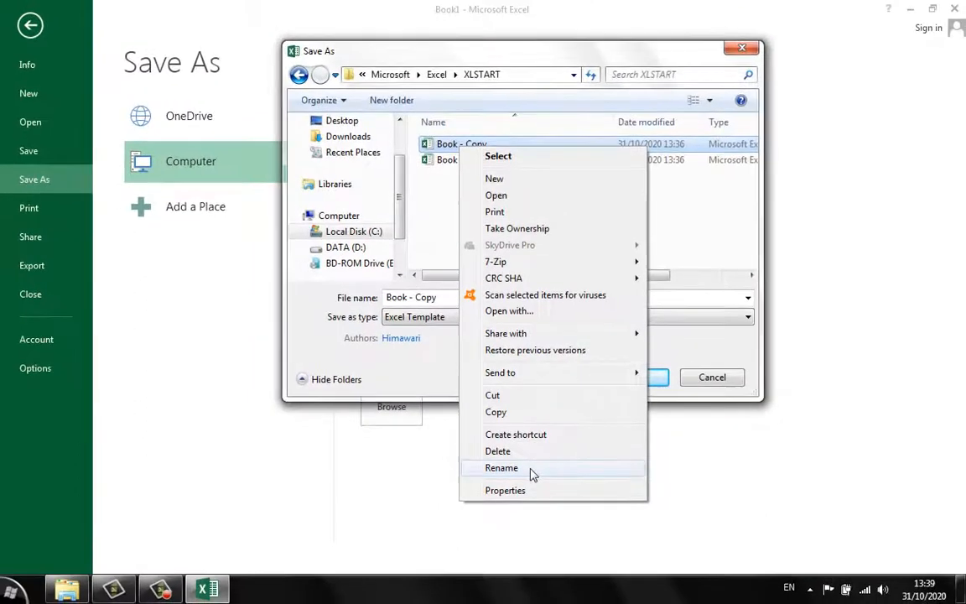
{"action": "left_click", "coordinate": [551, 465]}
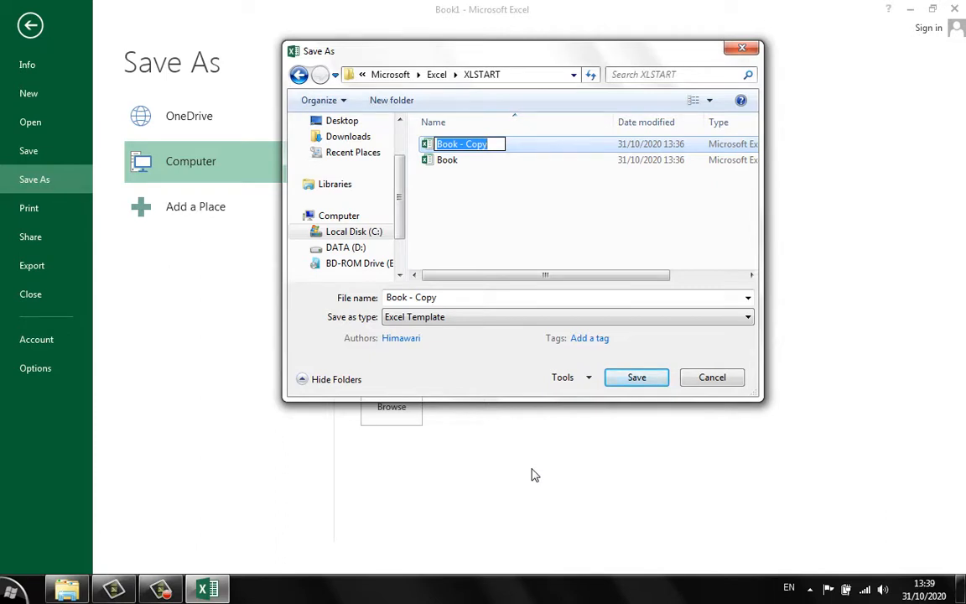
{"action": "type", "text": "Sheet"}
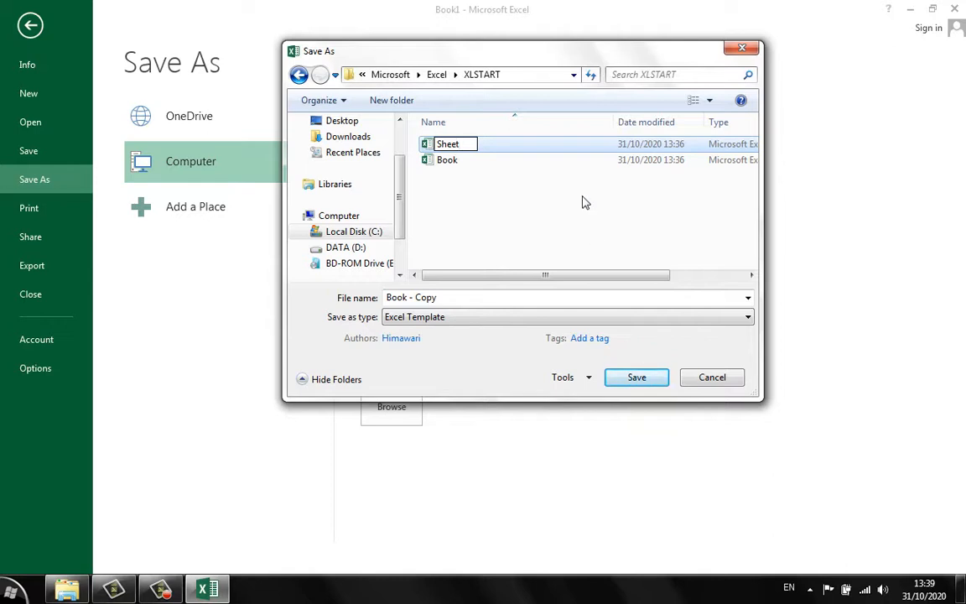
{"action": "left_click", "coordinate": [589, 204]}
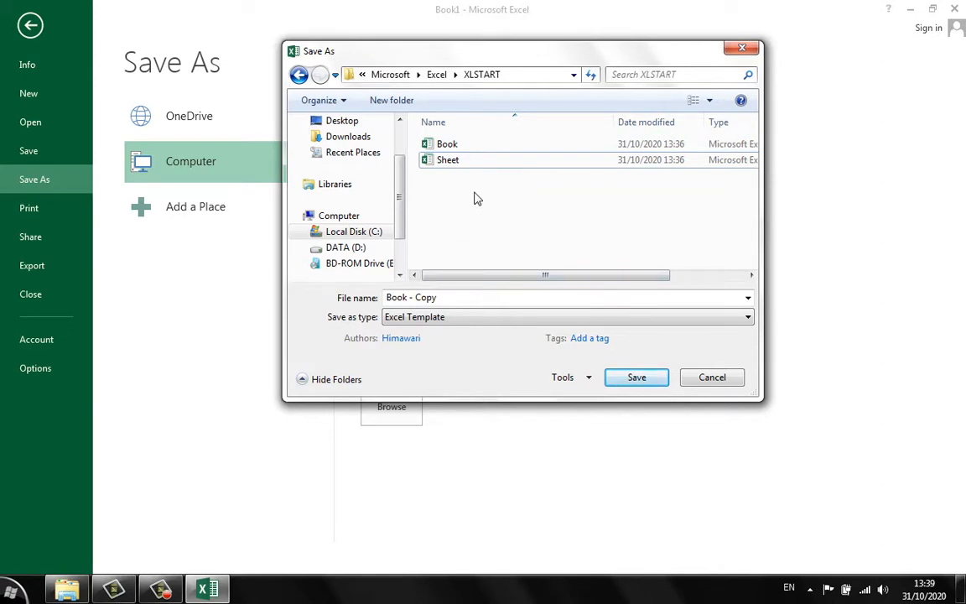
{"action": "left_click", "coordinate": [715, 377]}
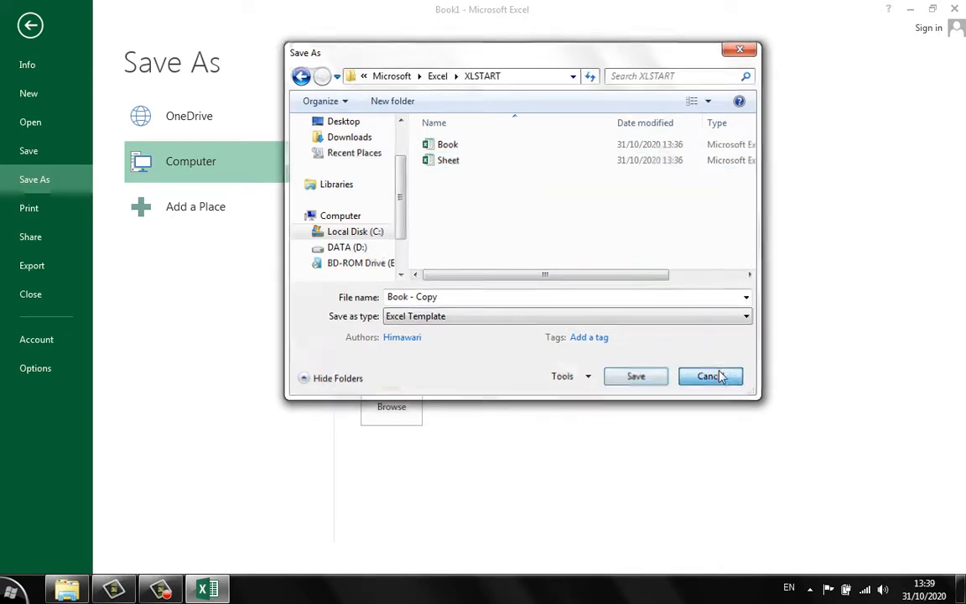
{"action": "left_click", "coordinate": [32, 26]}
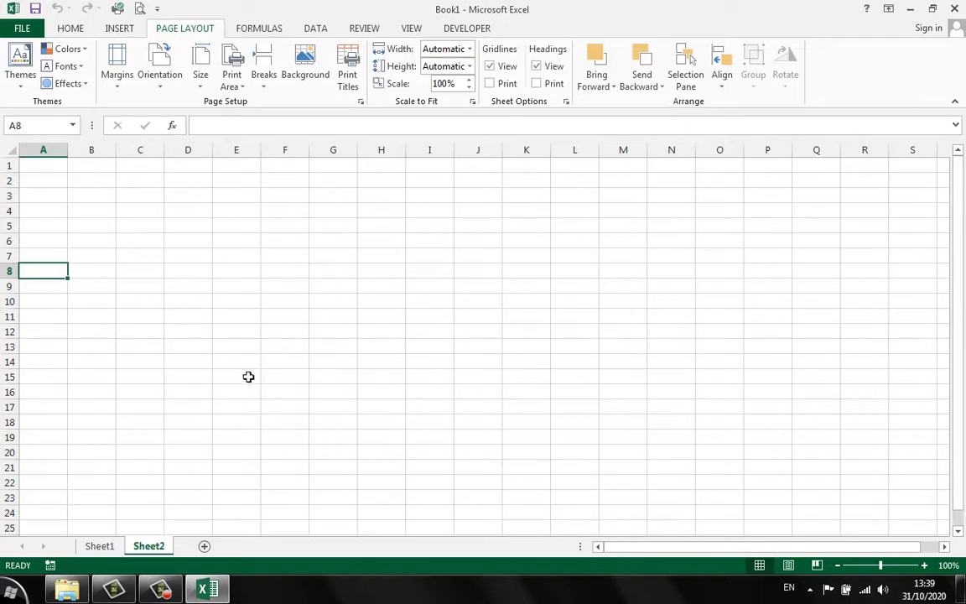
Add a third sheet to the workbook and check its paper size in the page setup
{"action": "left_click", "coordinate": [247, 376]}
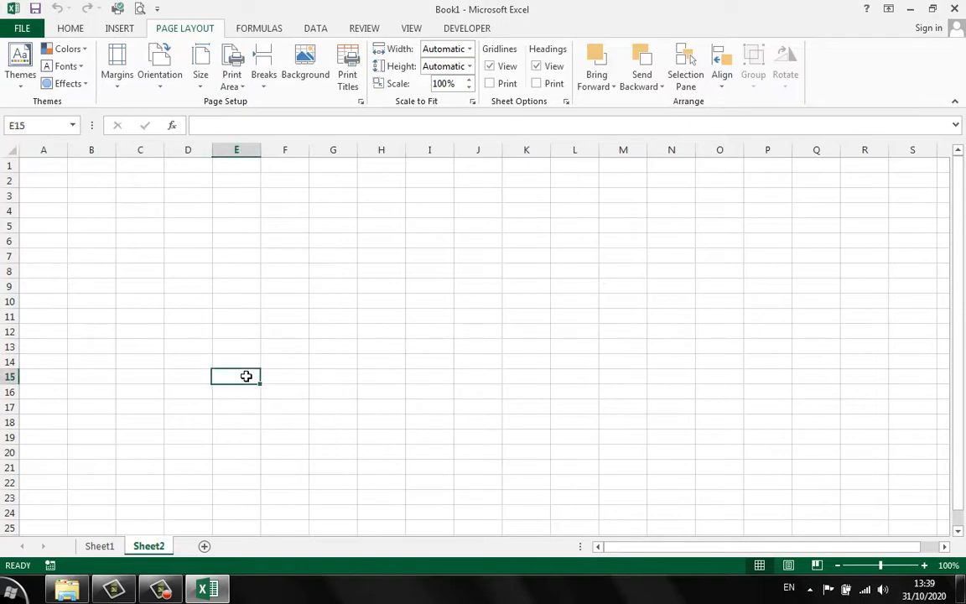
{"action": "left_click", "coordinate": [204, 546]}
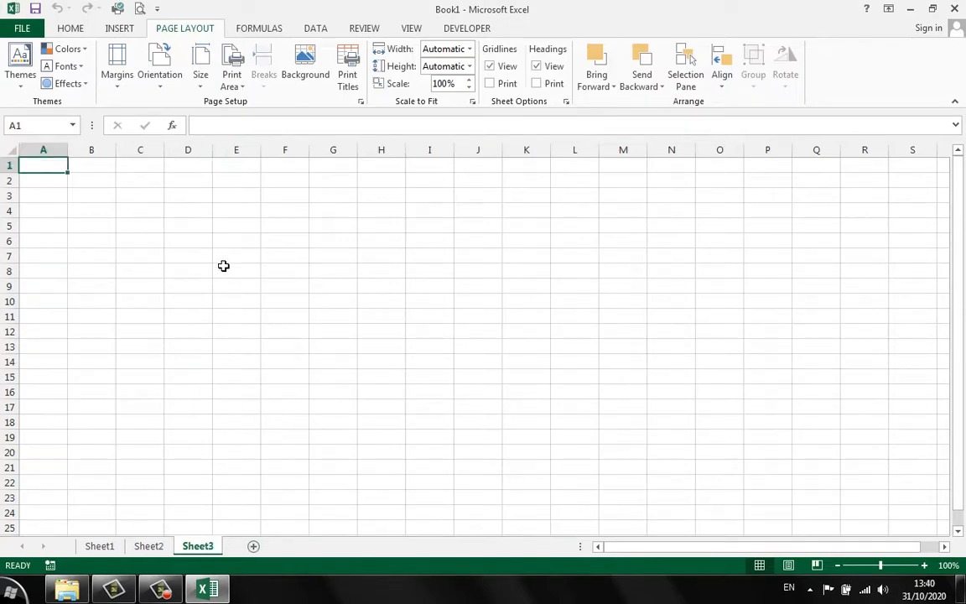
{"action": "left_click", "coordinate": [241, 86]}
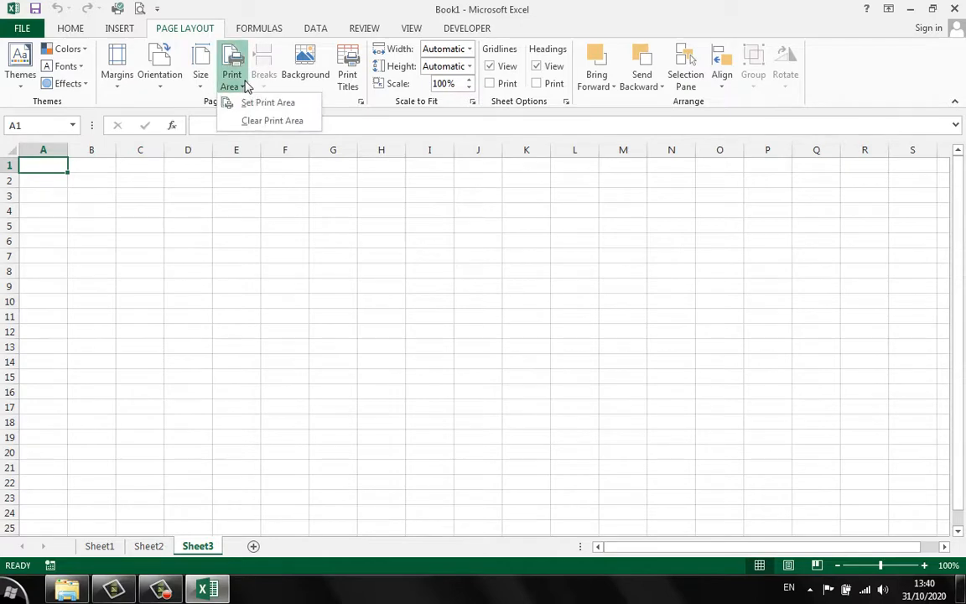
{"action": "left_click", "coordinate": [361, 101]}
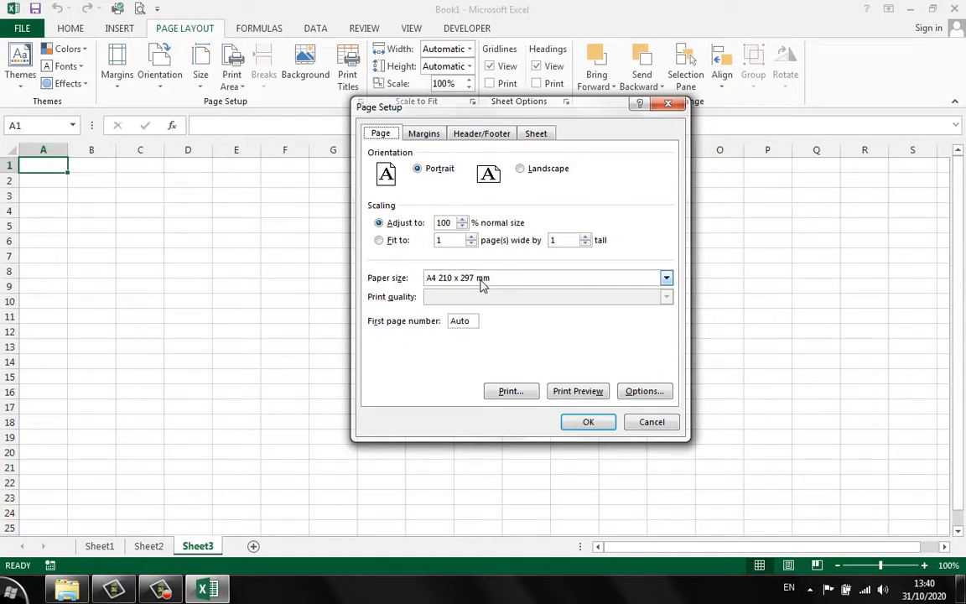
{"action": "left_click", "coordinate": [651, 421]}
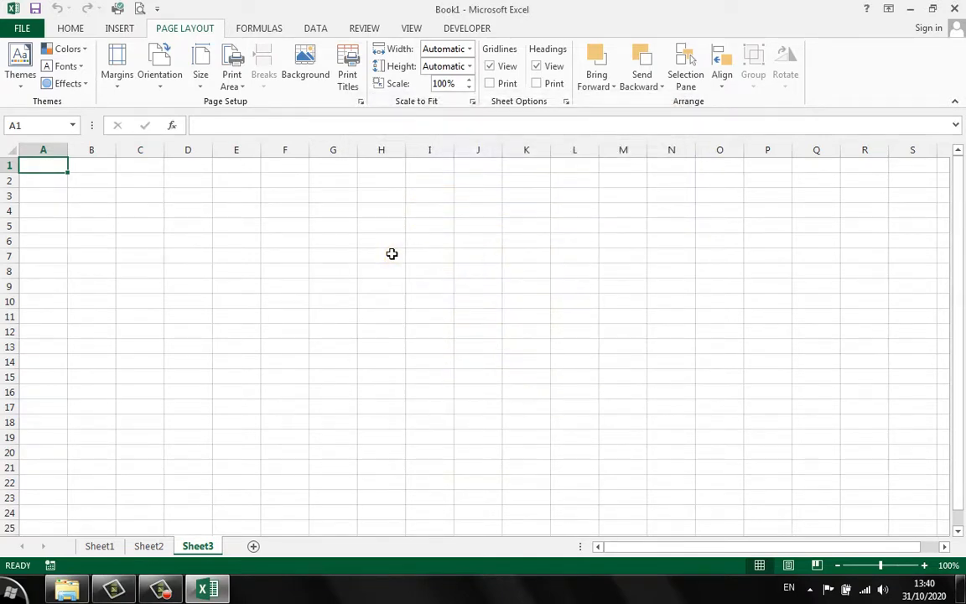
Close the test workbook without saving it and restart Excel with a new blank workbook
{"action": "left_click", "coordinate": [391, 253]}
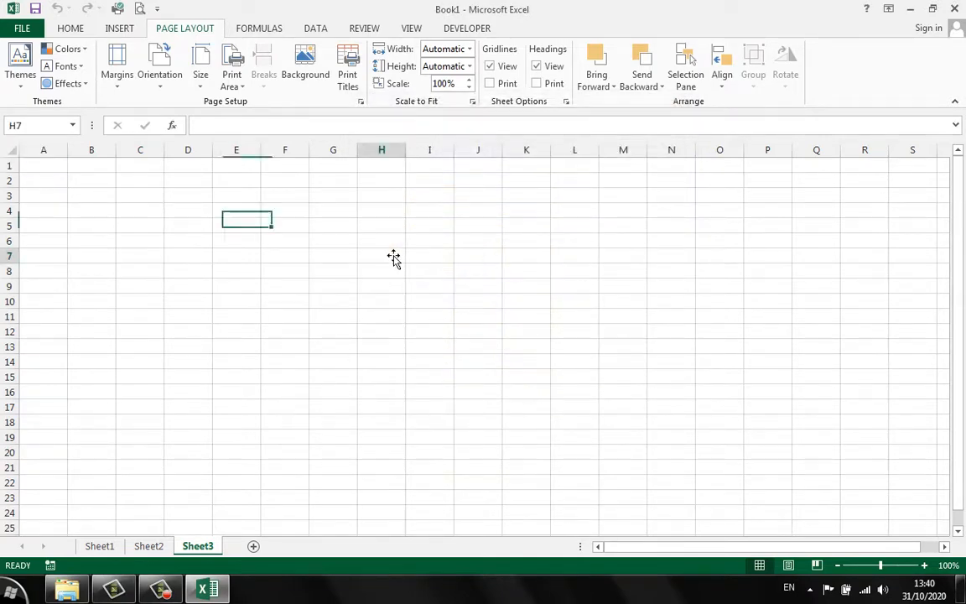
{"action": "left_click", "coordinate": [955, 10]}
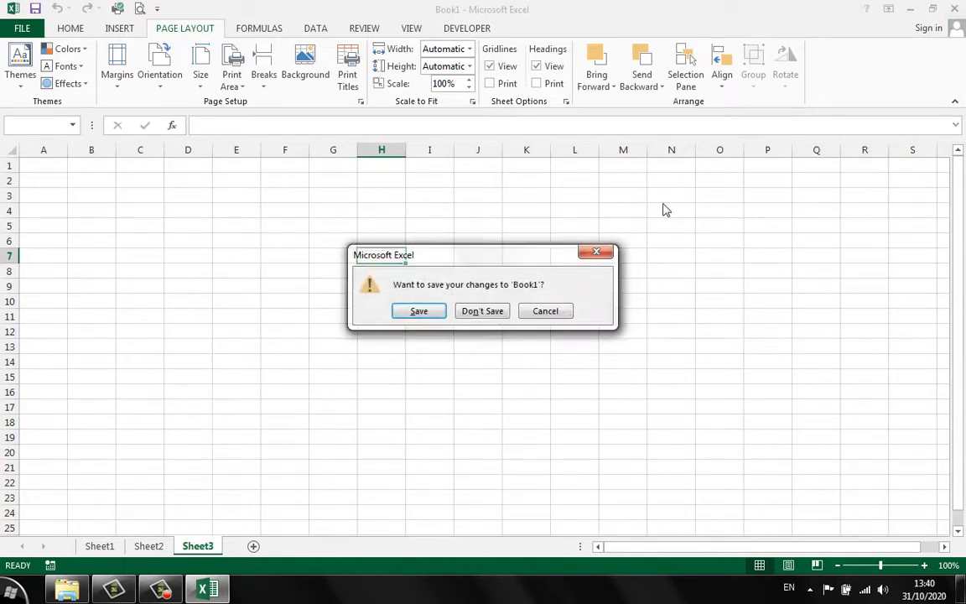
{"action": "left_click", "coordinate": [483, 312]}
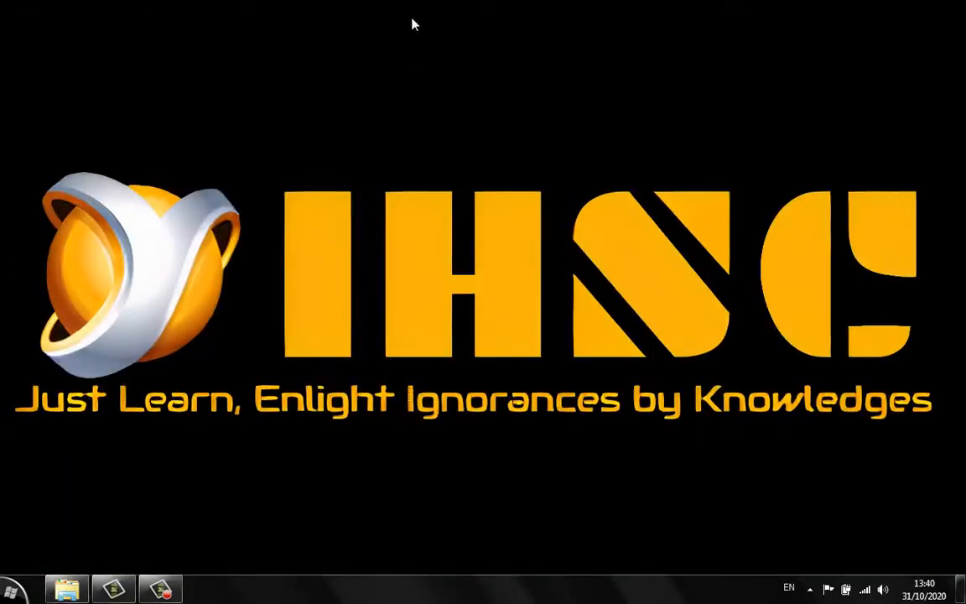
{"action": "left_click", "coordinate": [424, 39]}
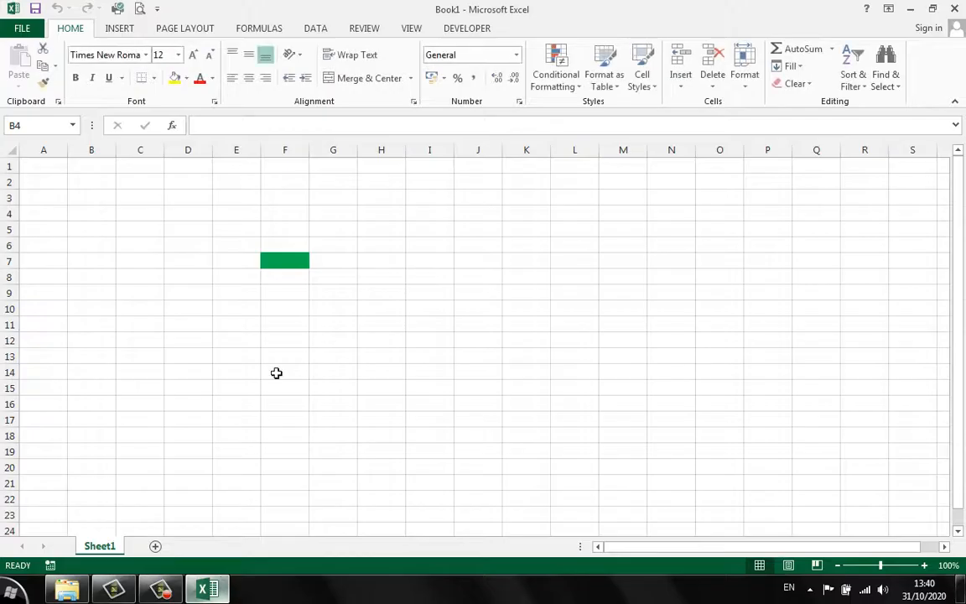
Inspect the green-filled cell F7 and the cells around it on Sheet1 of the new workbook
{"action": "left_click", "coordinate": [276, 373]}
{"action": "left_click", "coordinate": [273, 258]}
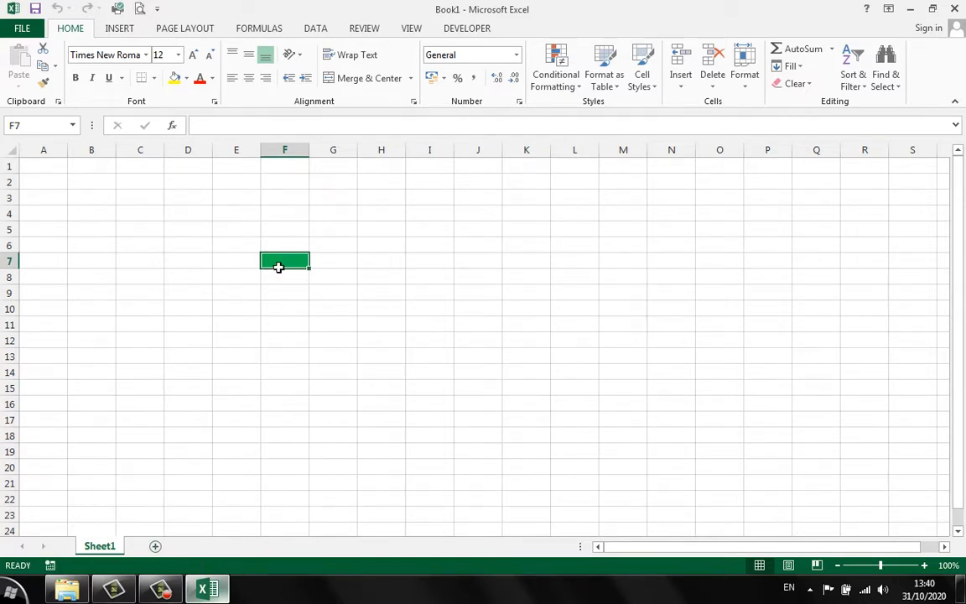
{"action": "left_click_drag", "start_coordinate": [239, 227], "coordinate": [335, 356]}
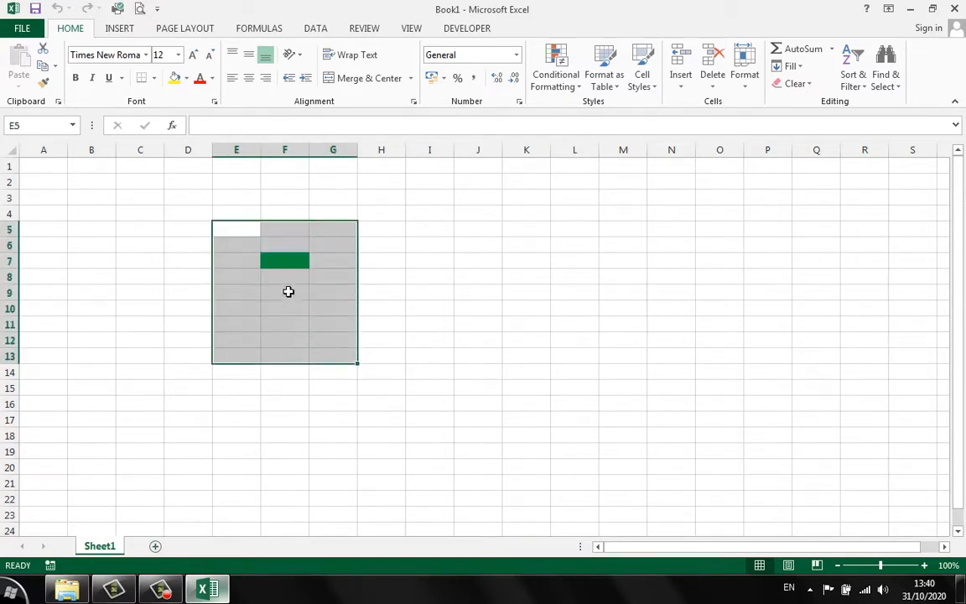
{"action": "left_click", "coordinate": [220, 393]}
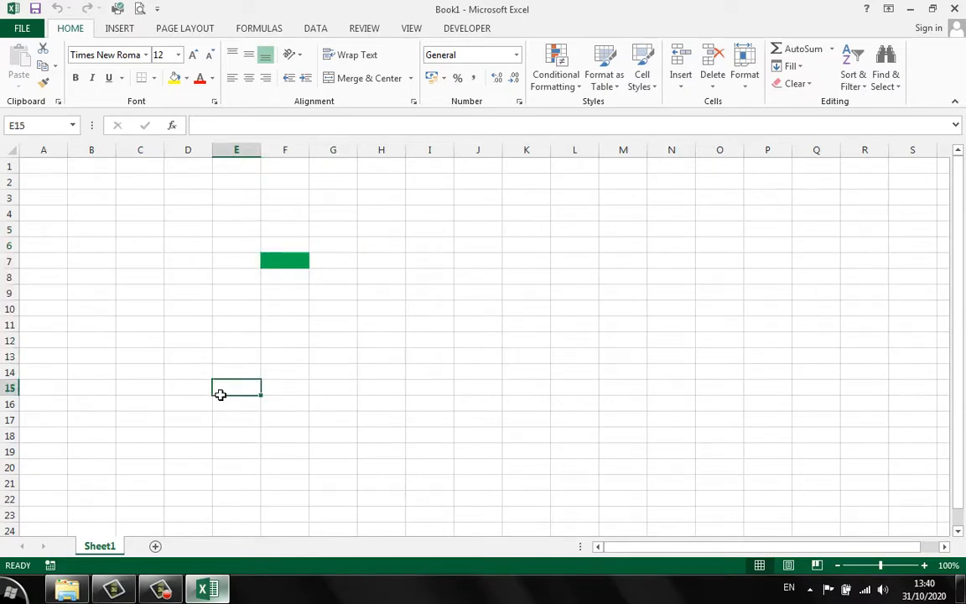
Add four more sheets to the workbook, up to Sheet5, checking Sheet2 for the template's filled cell
{"action": "left_click", "coordinate": [155, 549]}
{"action": "left_click_drag", "start_coordinate": [237, 229], "coordinate": [436, 388]}
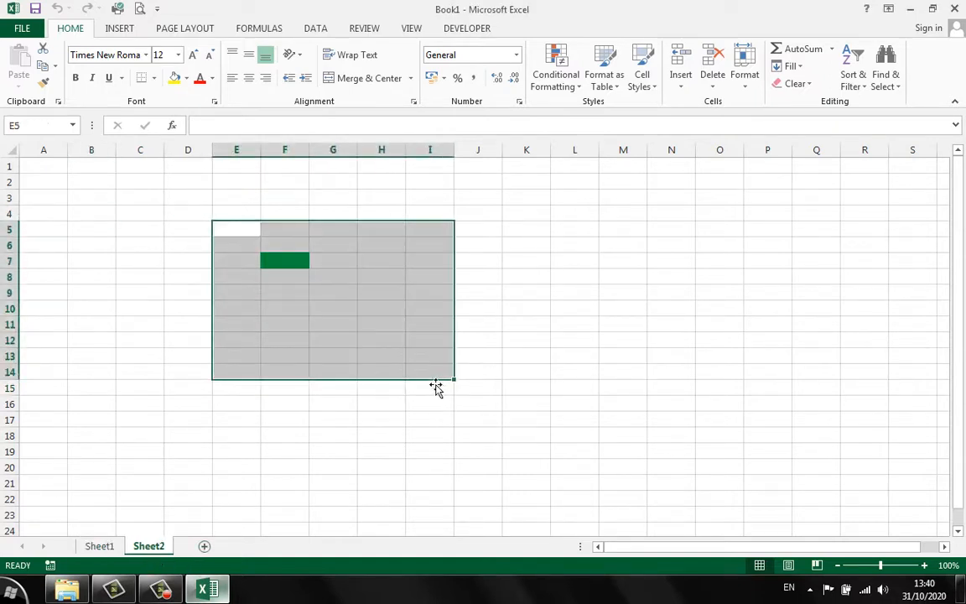
{"action": "left_click", "coordinate": [348, 325]}
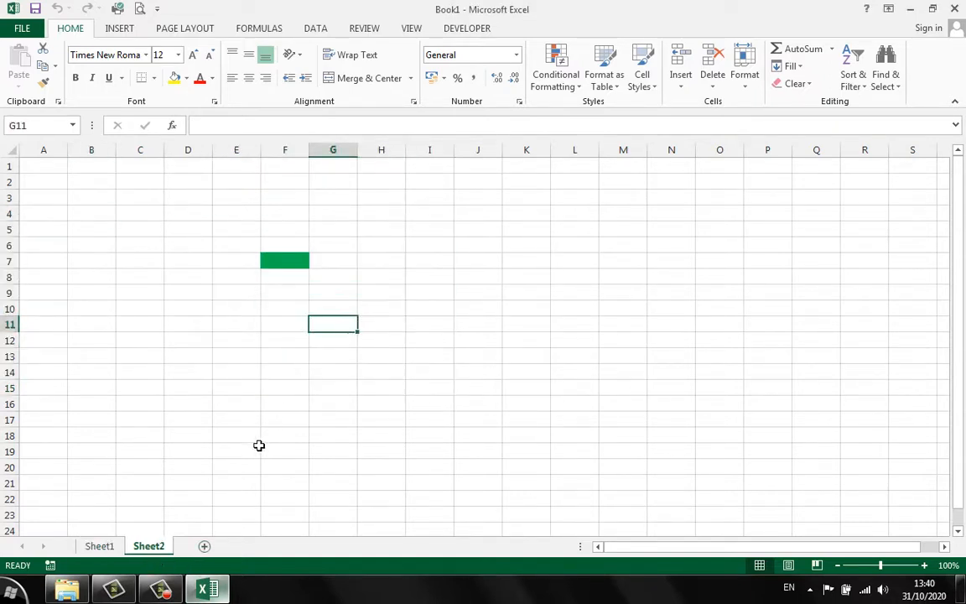
{"action": "left_click", "coordinate": [204, 546]}
{"action": "left_click", "coordinate": [253, 546]}
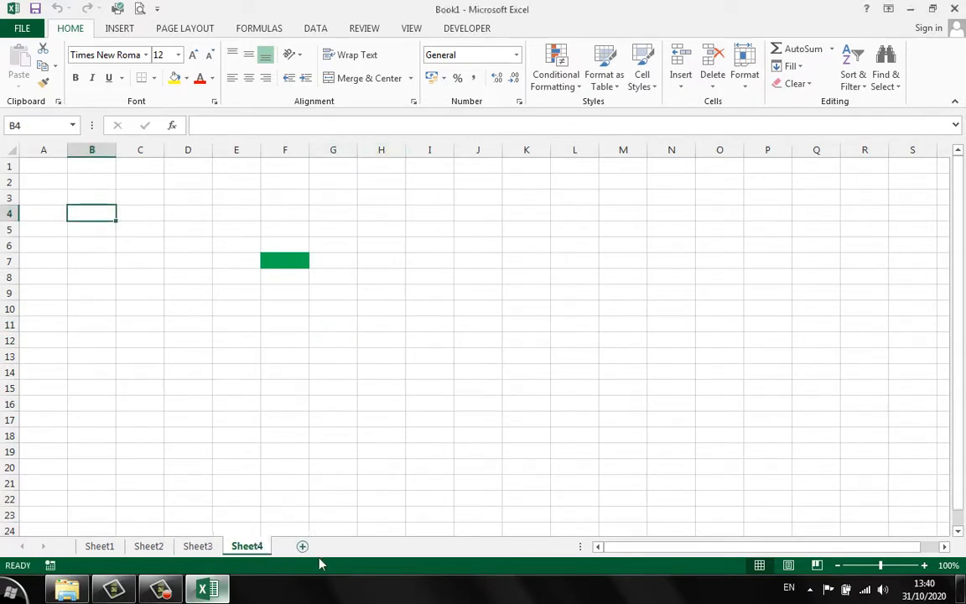
{"action": "left_click", "coordinate": [301, 546]}
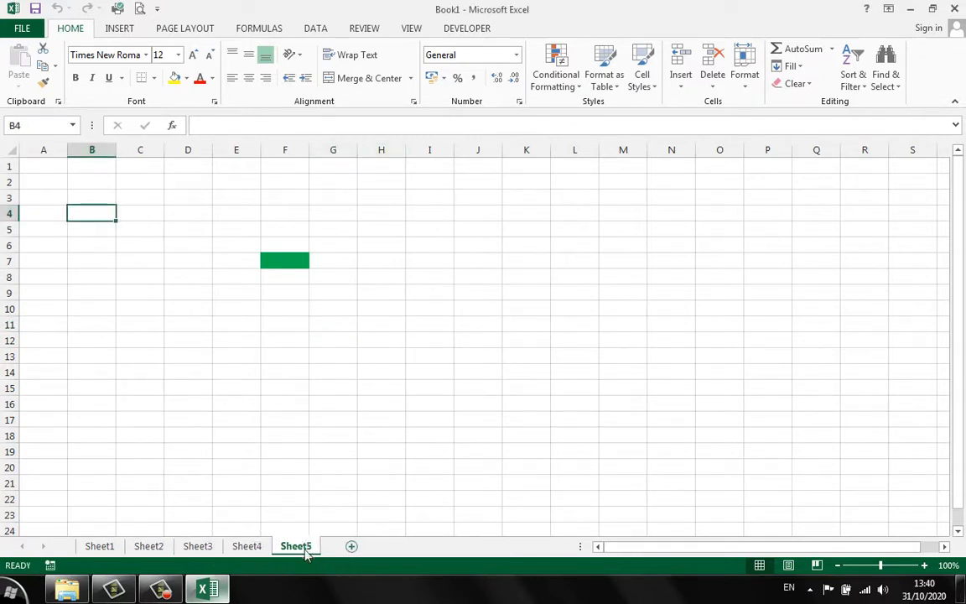
Check the font and size on Sheet5 and its paper size and margins in the page setup, leaving them as they are
{"action": "left_click", "coordinate": [102, 546]}
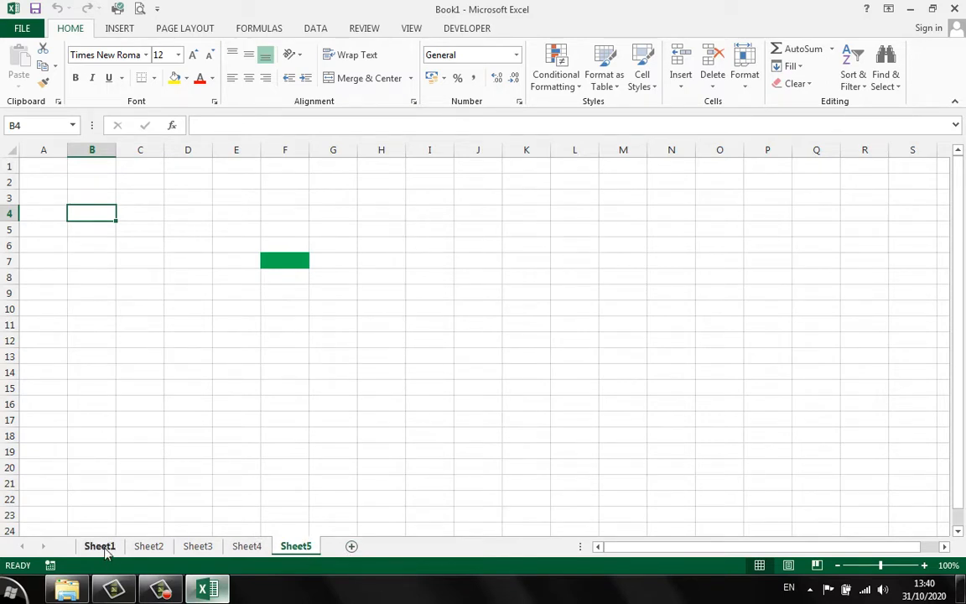
{"action": "left_click", "coordinate": [292, 547]}
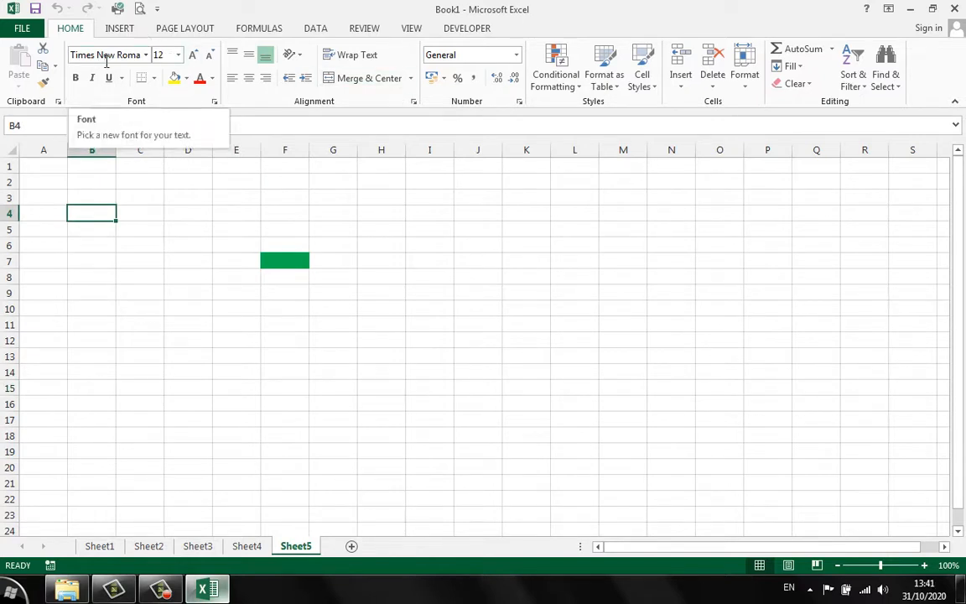
{"action": "left_click", "coordinate": [160, 55]}
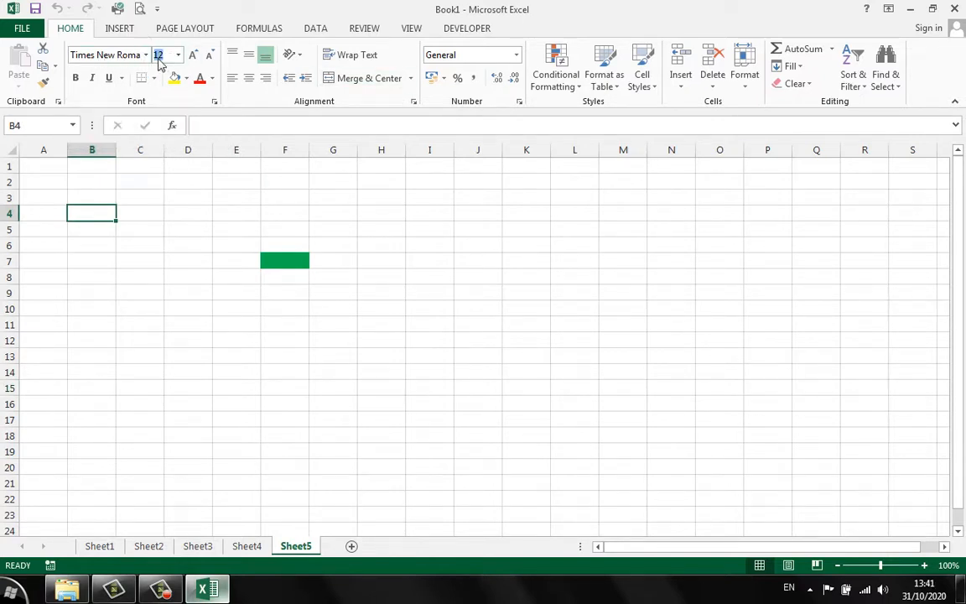
{"action": "left_click", "coordinate": [236, 165]}
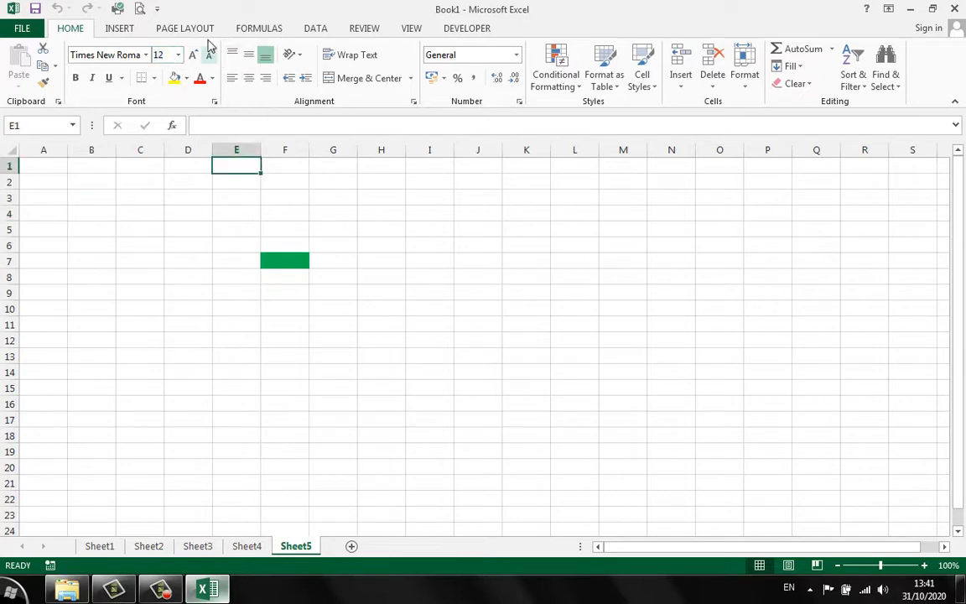
{"action": "left_click", "coordinate": [184, 28]}
{"action": "left_click", "coordinate": [361, 102]}
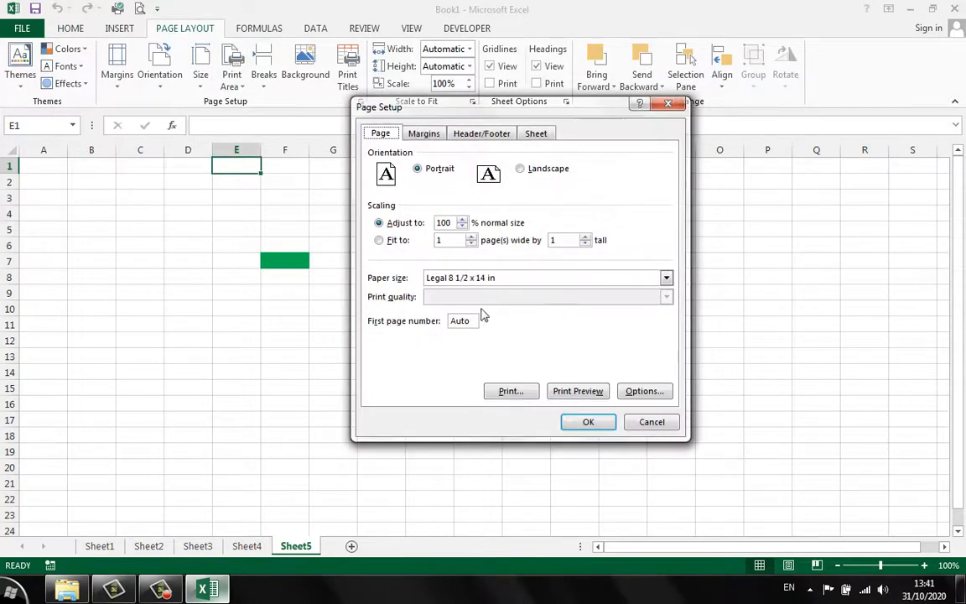
{"action": "left_click", "coordinate": [423, 134]}
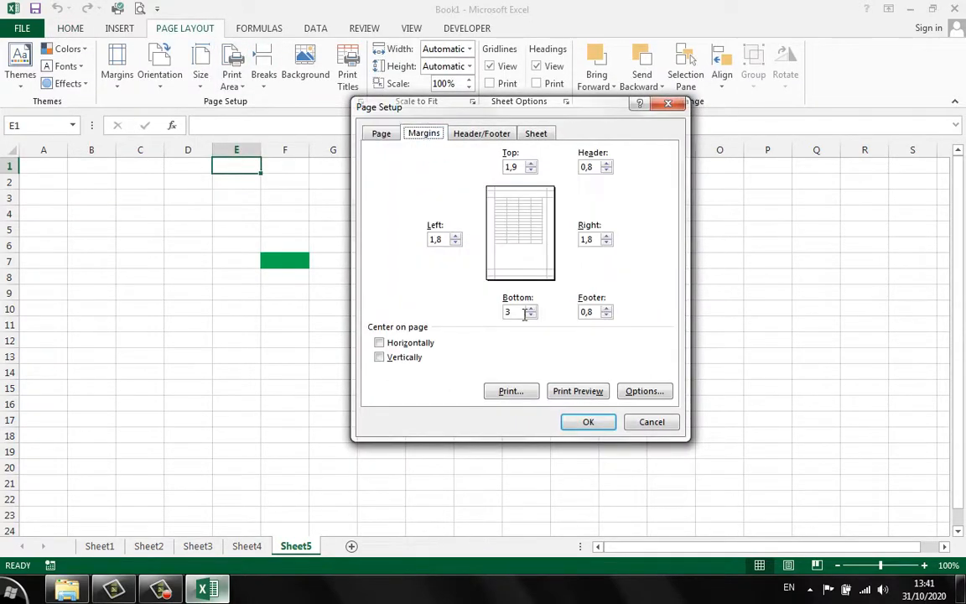
{"action": "left_click", "coordinate": [648, 423]}
{"action": "left_click", "coordinate": [442, 291]}
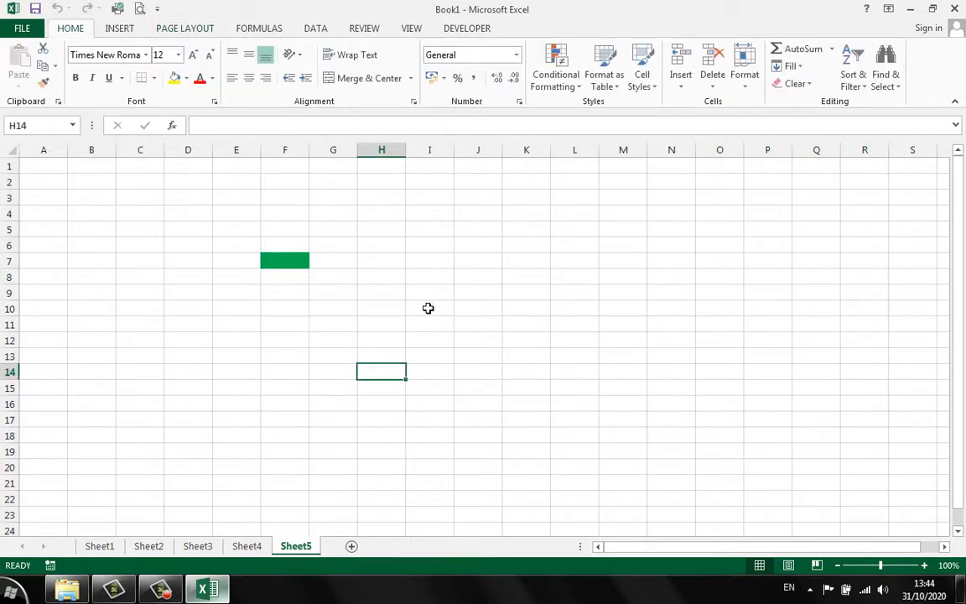
{"action": "left_click", "coordinate": [344, 295]}
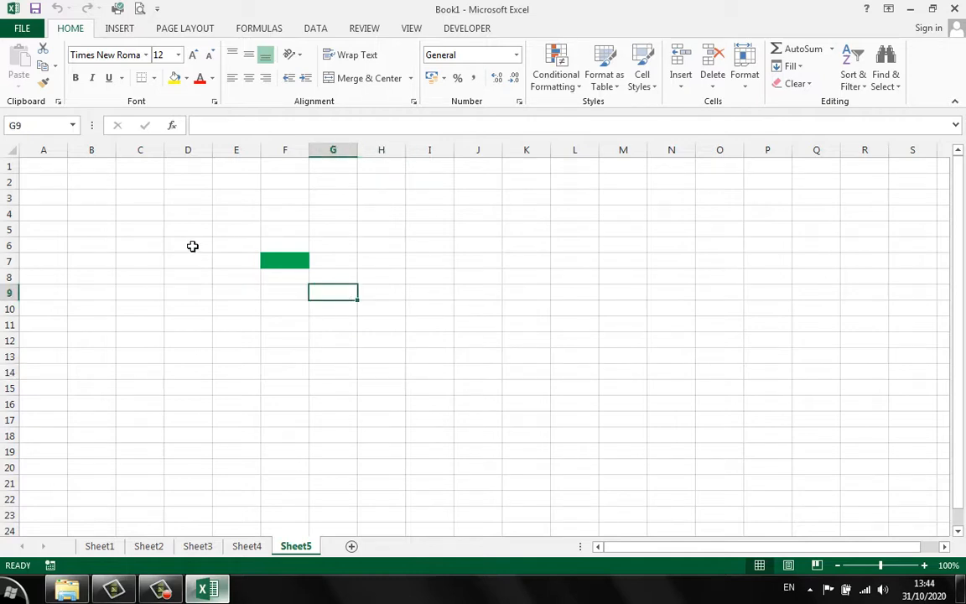
{"action": "left_click_drag", "start_coordinate": [192, 246], "coordinate": [326, 372]}
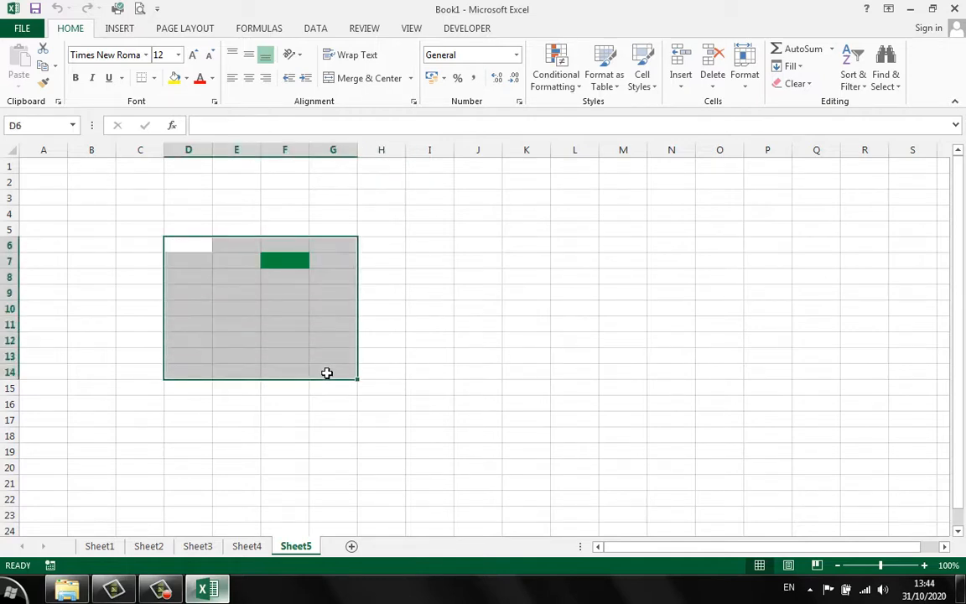
{"action": "left_click", "coordinate": [233, 295]}
{"action": "left_click_drag", "start_coordinate": [226, 235], "coordinate": [394, 357]}
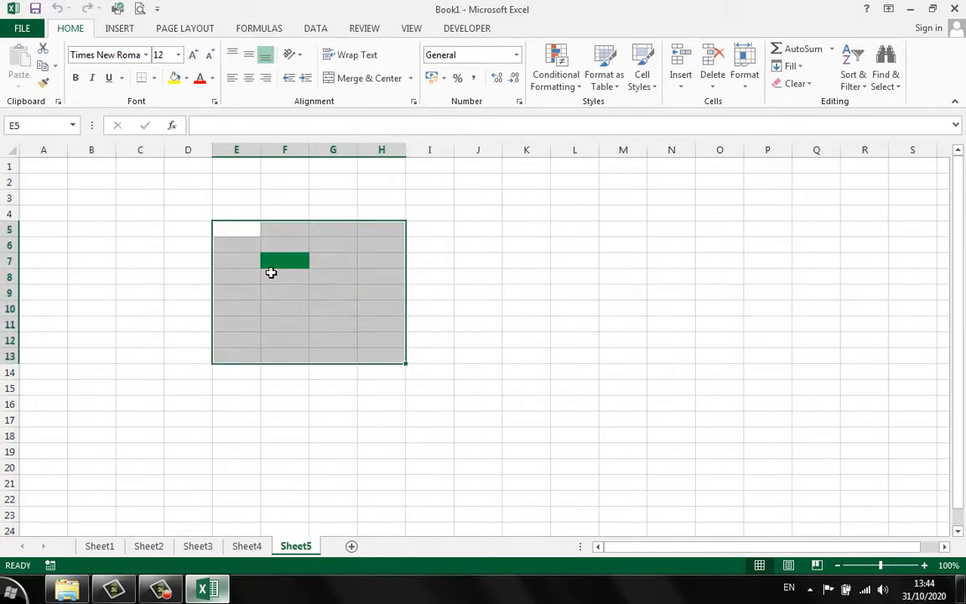
{"action": "left_click", "coordinate": [173, 270]}
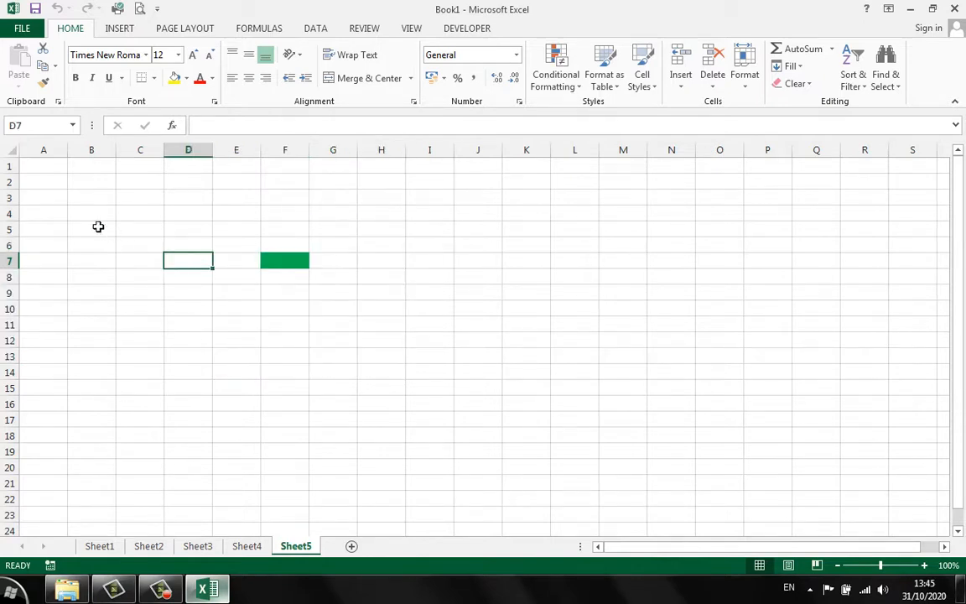
Look through the recent workbooks and view the XLSTART folder from the recent folders without opening a file
{"action": "left_click", "coordinate": [23, 28]}
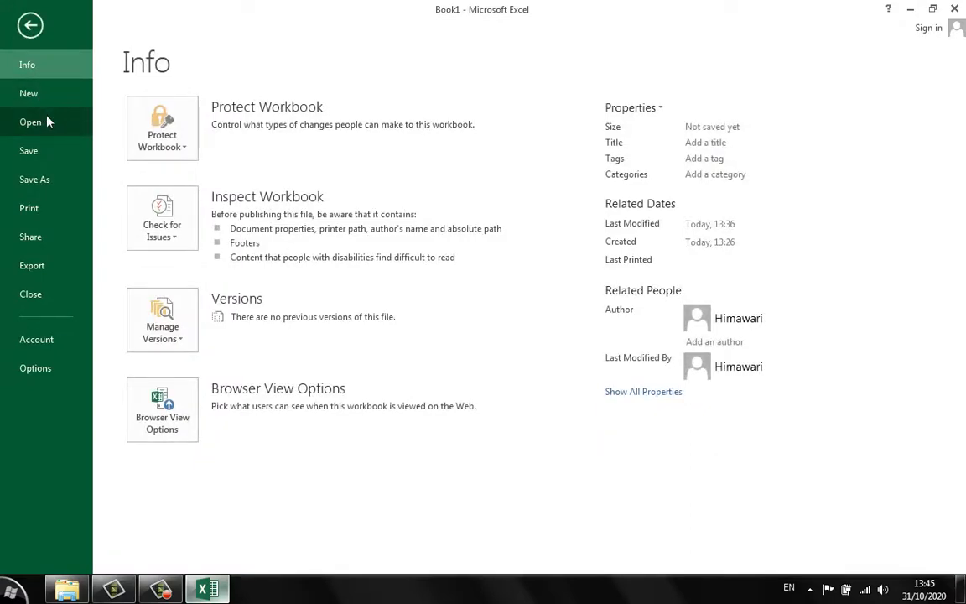
{"action": "left_click", "coordinate": [48, 122]}
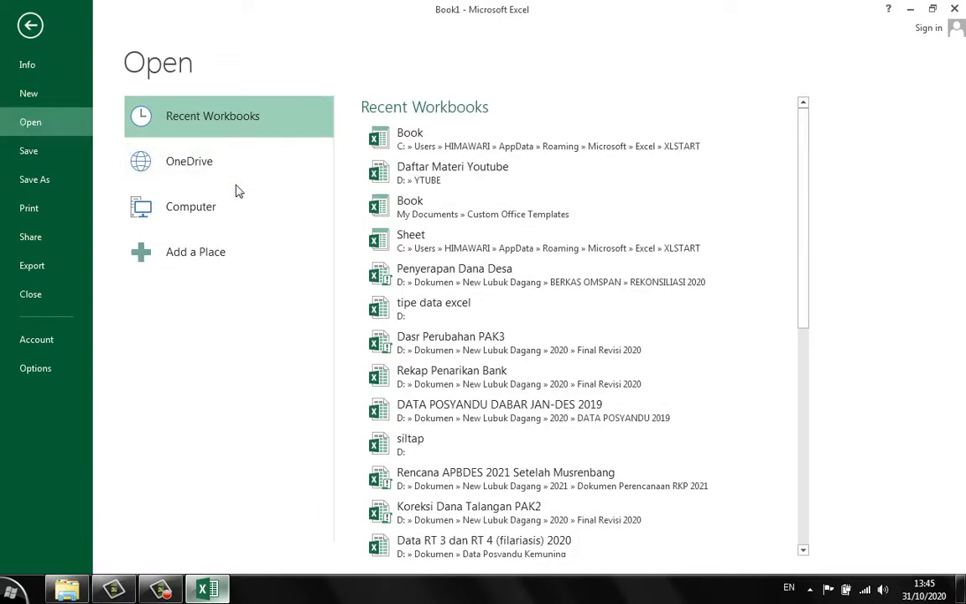
{"action": "left_click", "coordinate": [802, 467]}
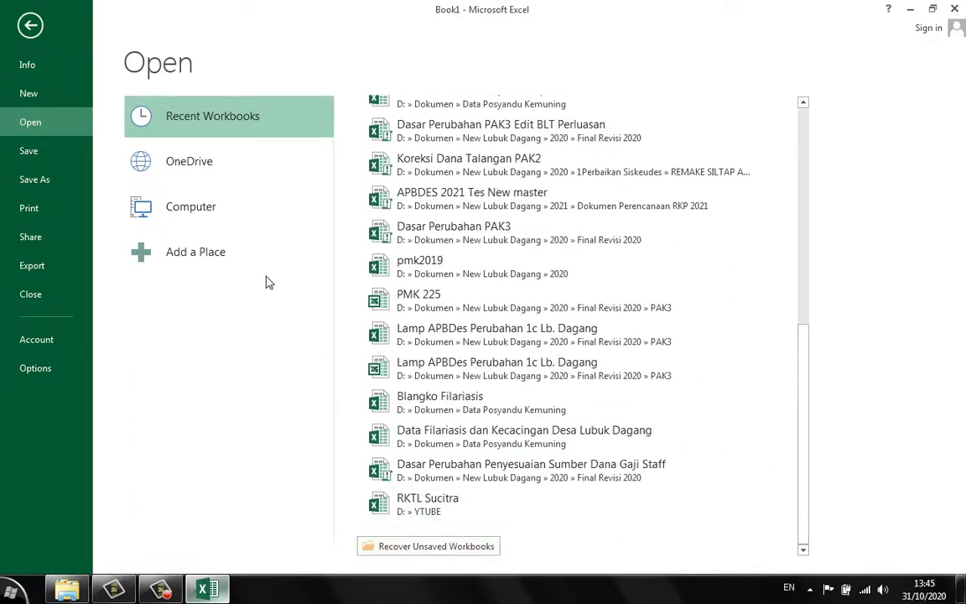
{"action": "left_click", "coordinate": [215, 209]}
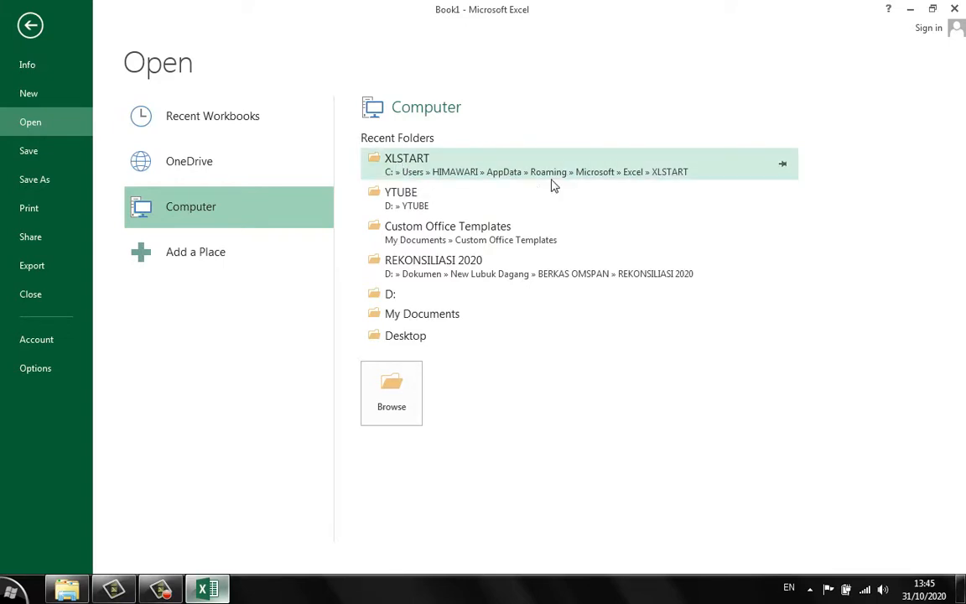
{"action": "left_click", "coordinate": [622, 178]}
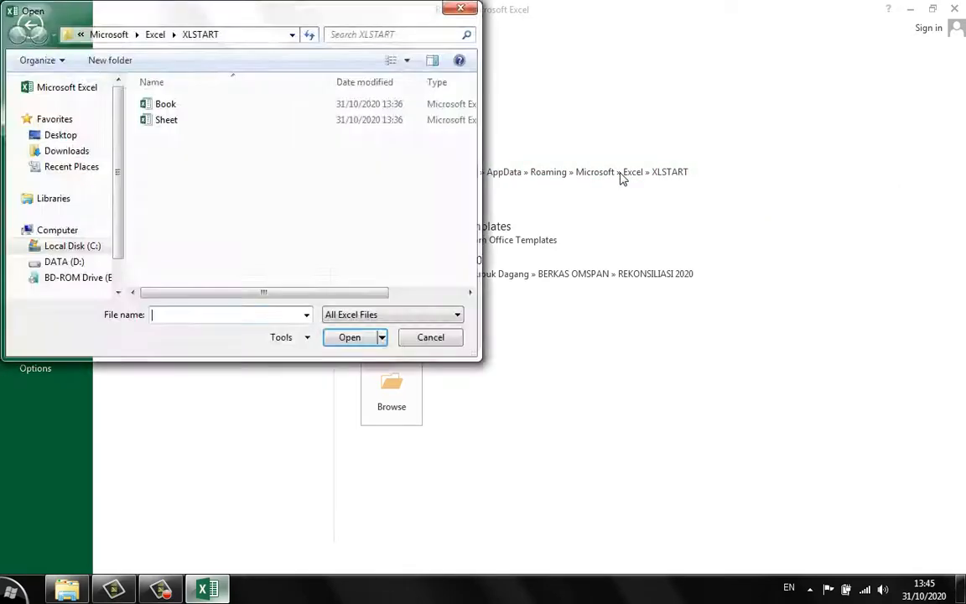
{"action": "left_click", "coordinate": [435, 337]}
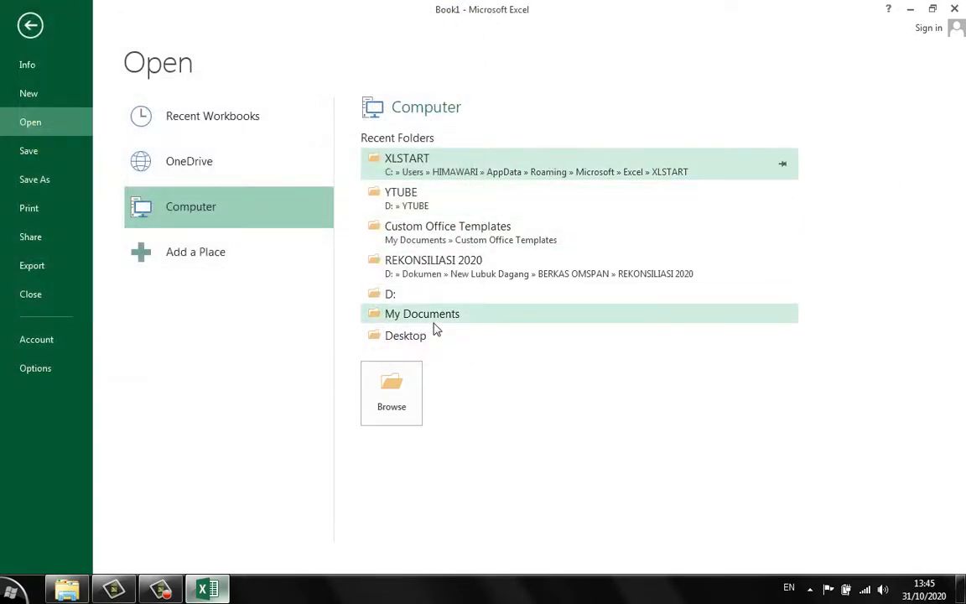
Browse on drive C: to the user profile's AppData\Roaming\Microsoft\Excel\XLSTART folder in the file-opening dialog
{"action": "left_click", "coordinate": [394, 407]}
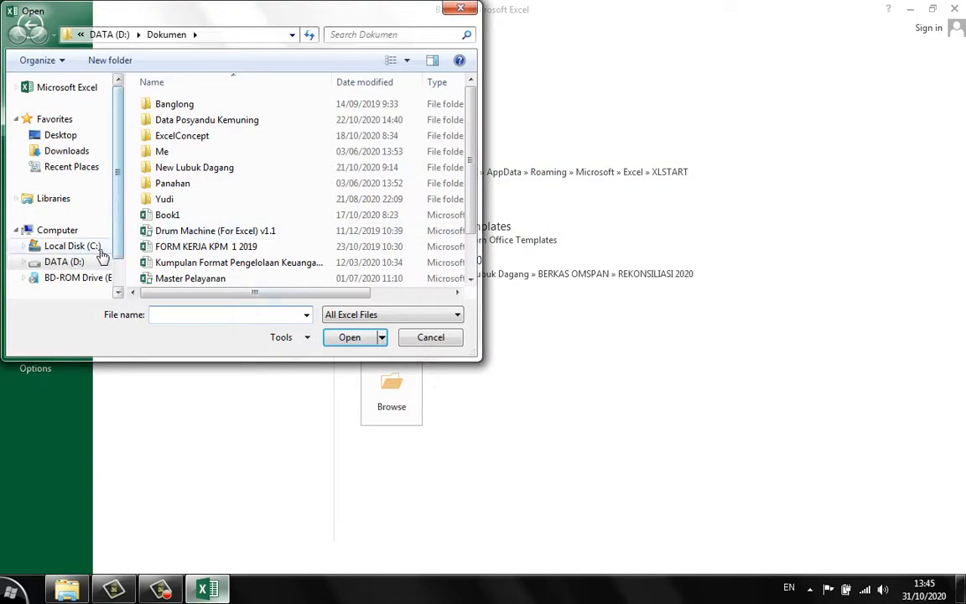
{"action": "left_click", "coordinate": [72, 246]}
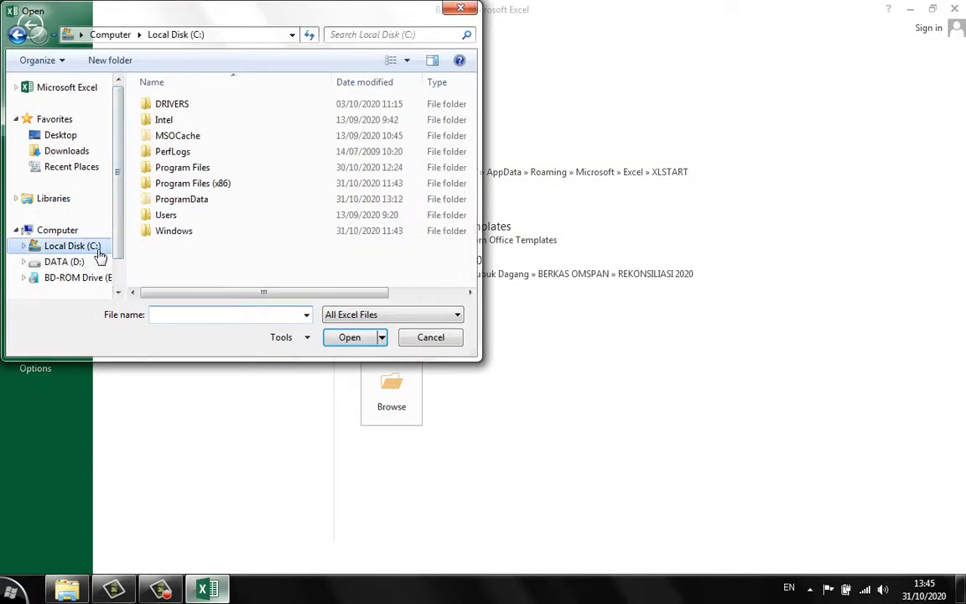
{"action": "double_click", "coordinate": [188, 216]}
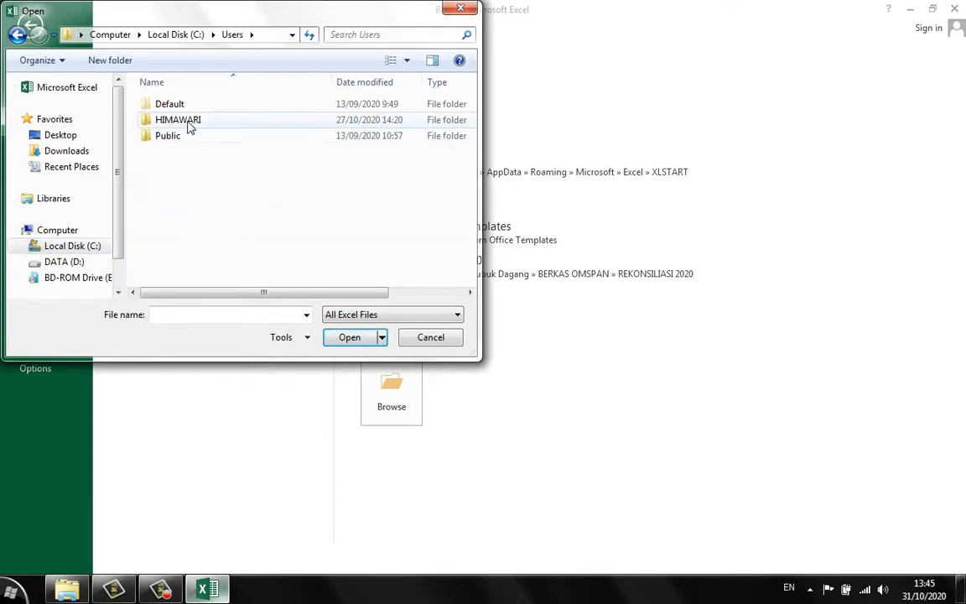
{"action": "double_click", "coordinate": [187, 121]}
{"action": "double_click", "coordinate": [185, 108]}
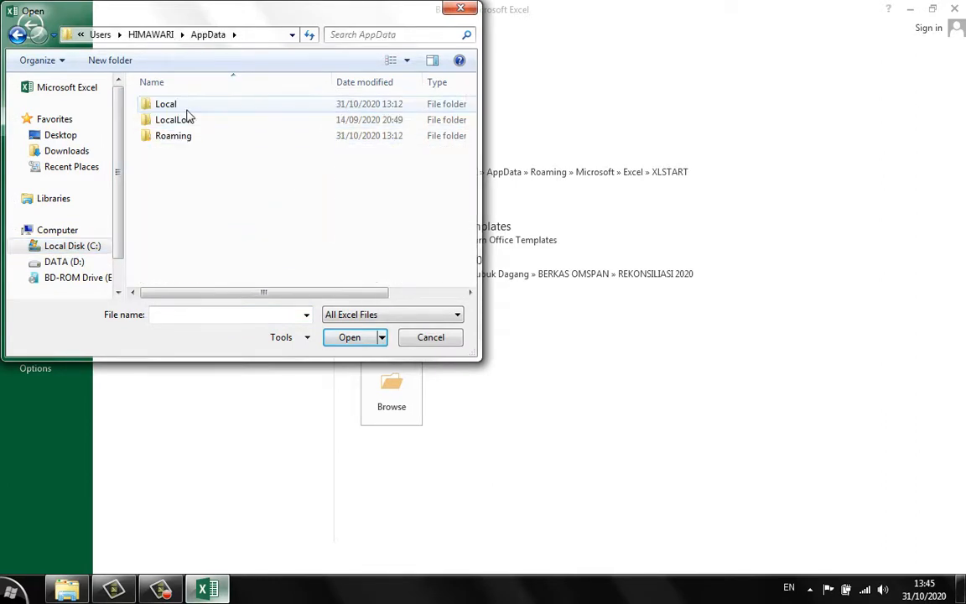
{"action": "double_click", "coordinate": [205, 141]}
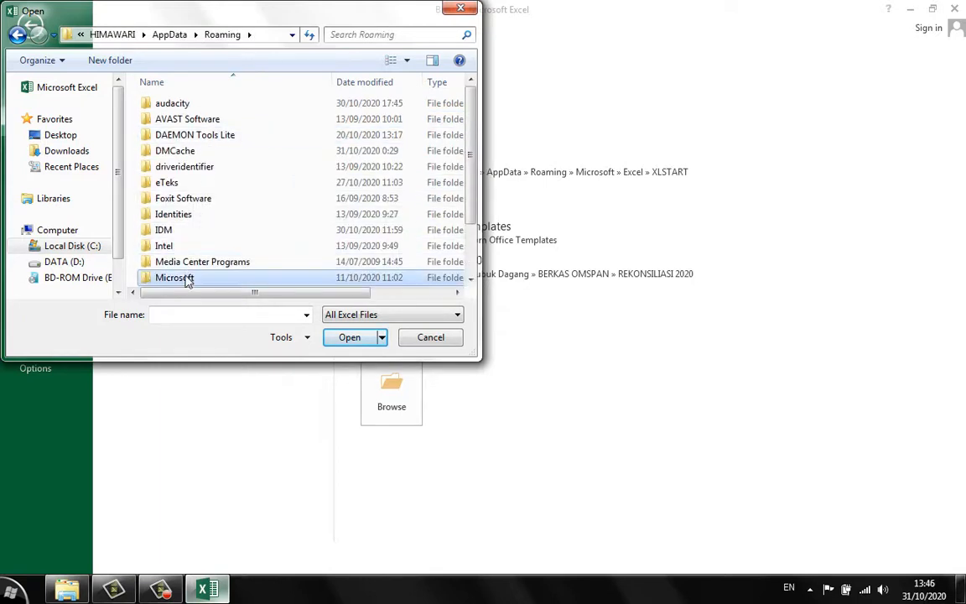
{"action": "double_click", "coordinate": [186, 278]}
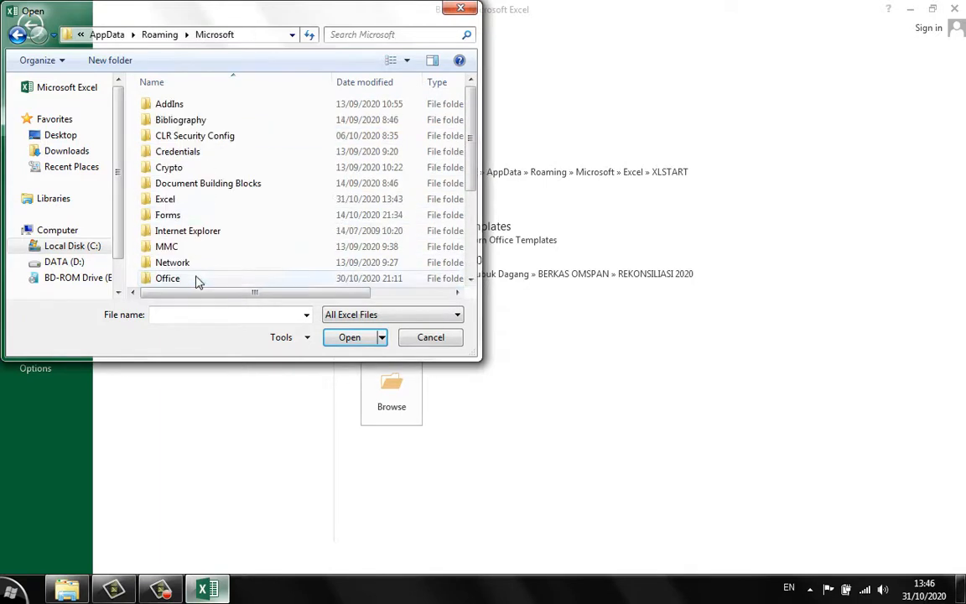
{"action": "double_click", "coordinate": [181, 198]}
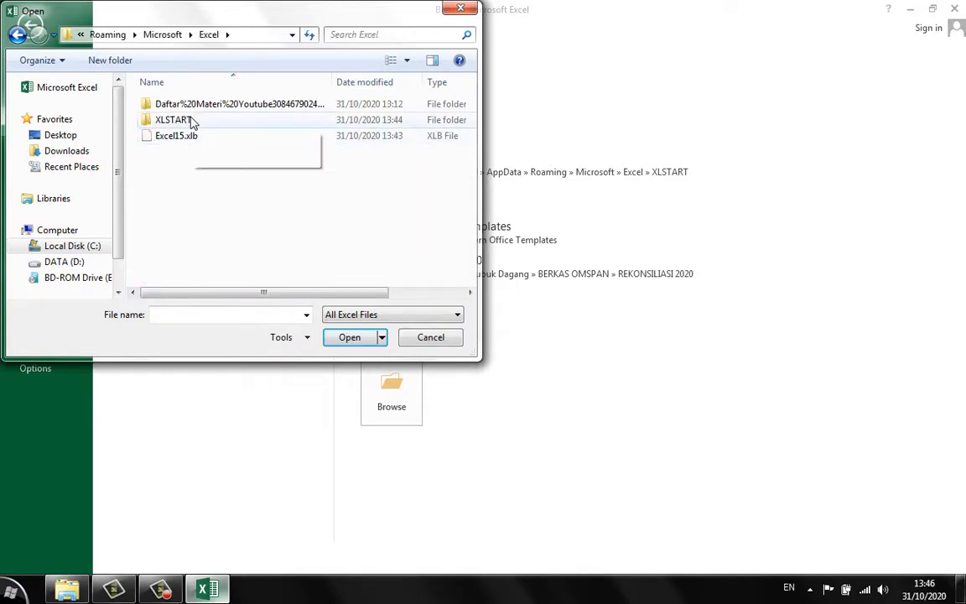
{"action": "double_click", "coordinate": [193, 121]}
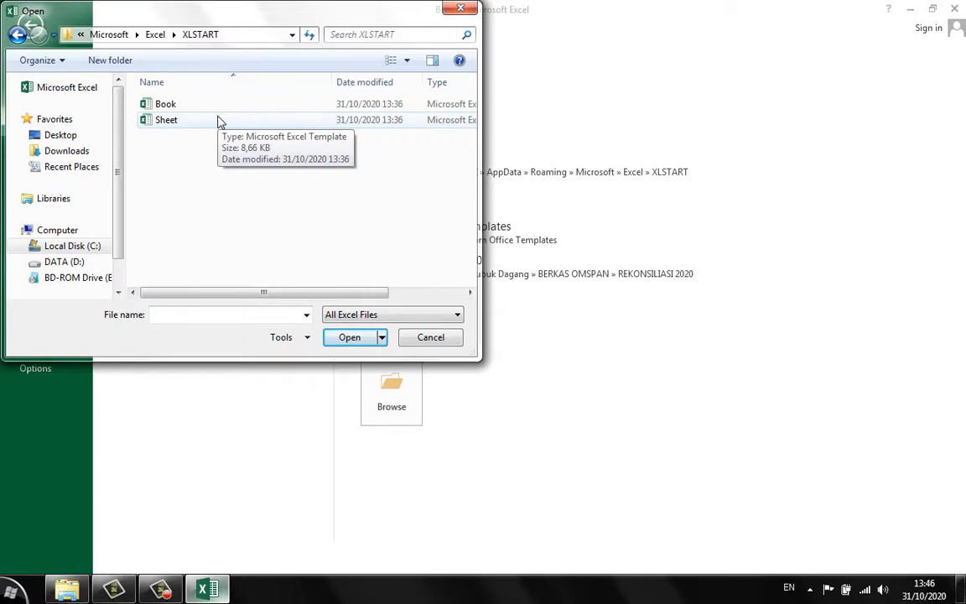
Delete the Book and Sheet templates from the XLSTART folder and close the dialog without opening a file
{"action": "left_click_drag", "start_coordinate": [223, 156], "coordinate": [190, 113]}
{"action": "left_click", "coordinate": [170, 108]}
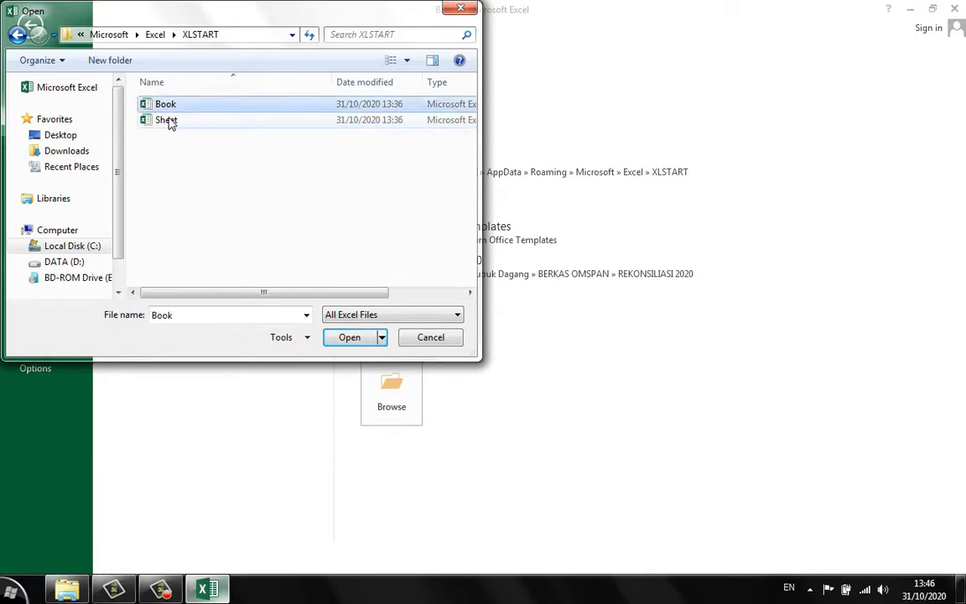
{"action": "left_click", "coordinate": [167, 122]}
{"action": "left_click", "coordinate": [162, 171]}
{"action": "left_click_drag", "start_coordinate": [161, 164], "coordinate": [192, 102]}
{"action": "key", "text": "Delete"}
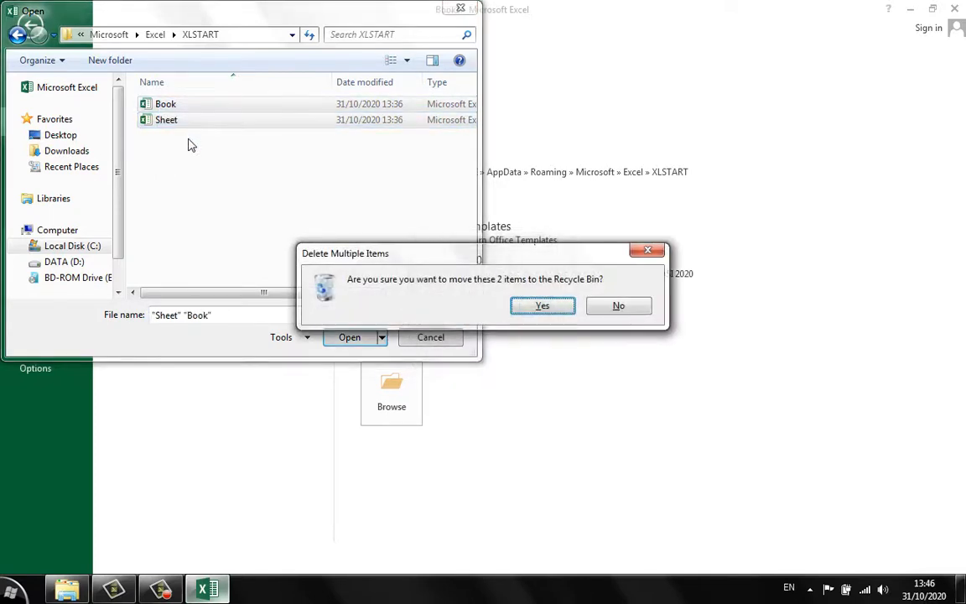
{"action": "left_click", "coordinate": [535, 305]}
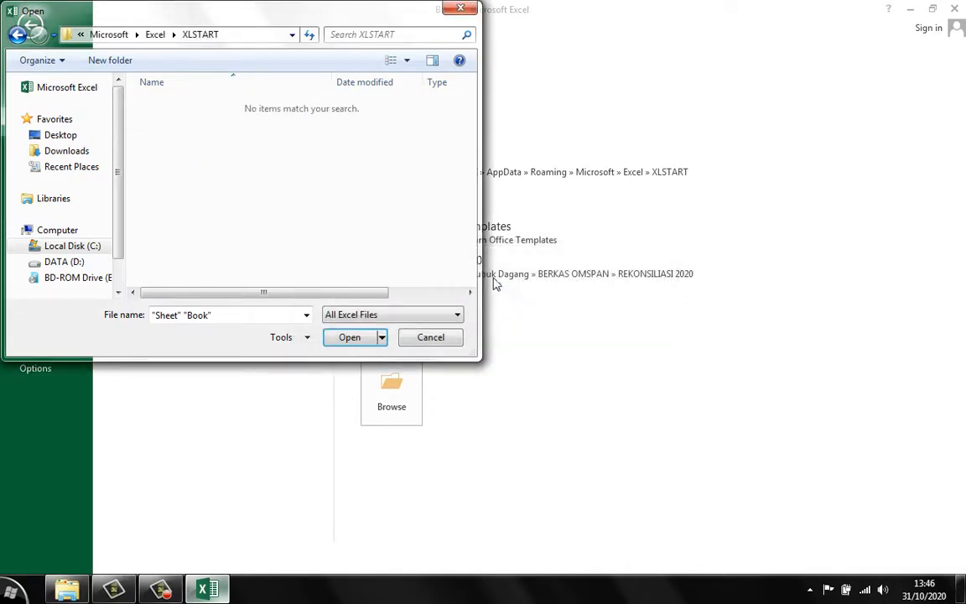
{"action": "left_click", "coordinate": [428, 339]}
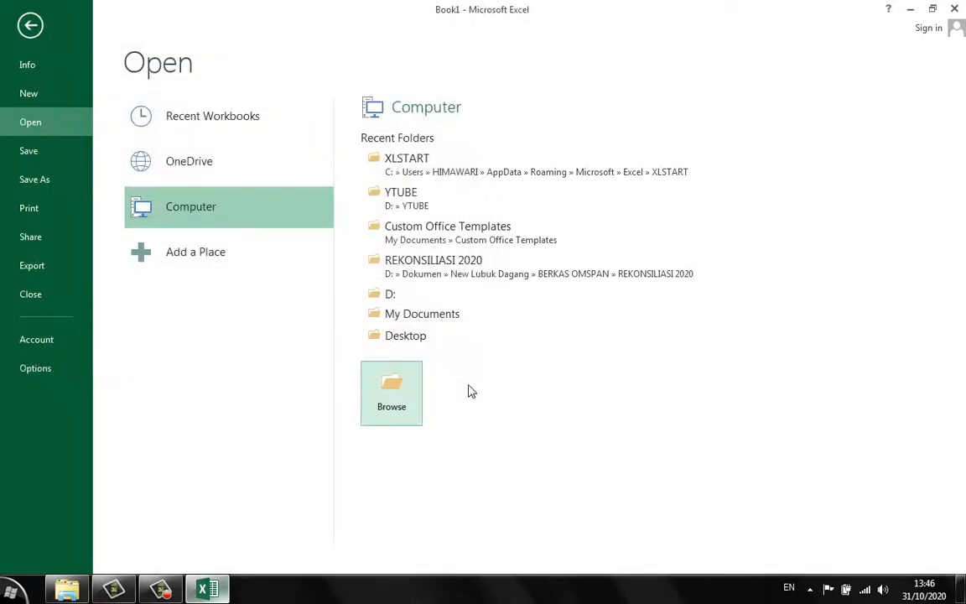
Close Book1 without saving its changes and restart Excel 2013 with a new workbook
{"action": "left_click", "coordinate": [32, 26]}
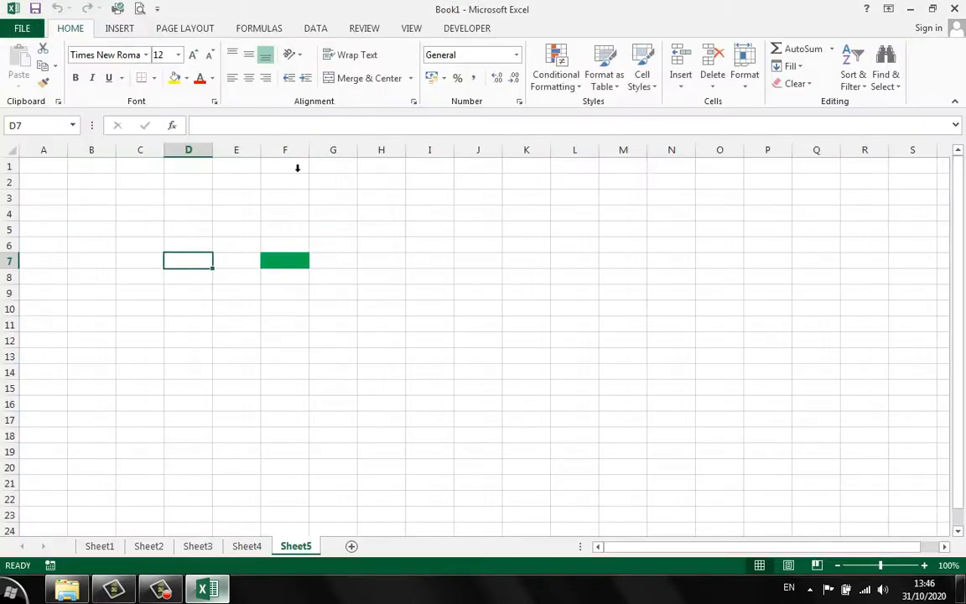
{"action": "left_click", "coordinate": [471, 295]}
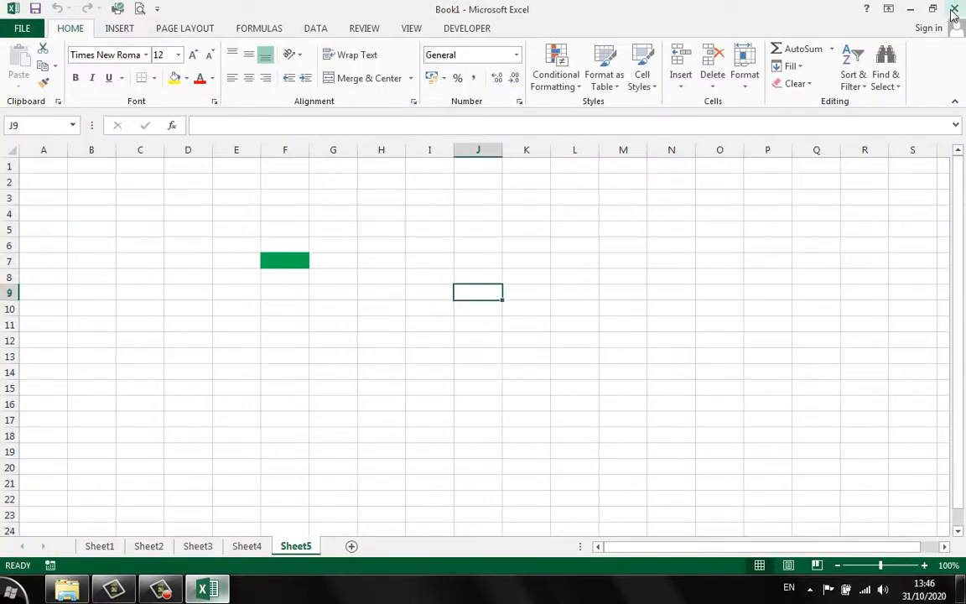
{"action": "key", "text": "alt+F4"}
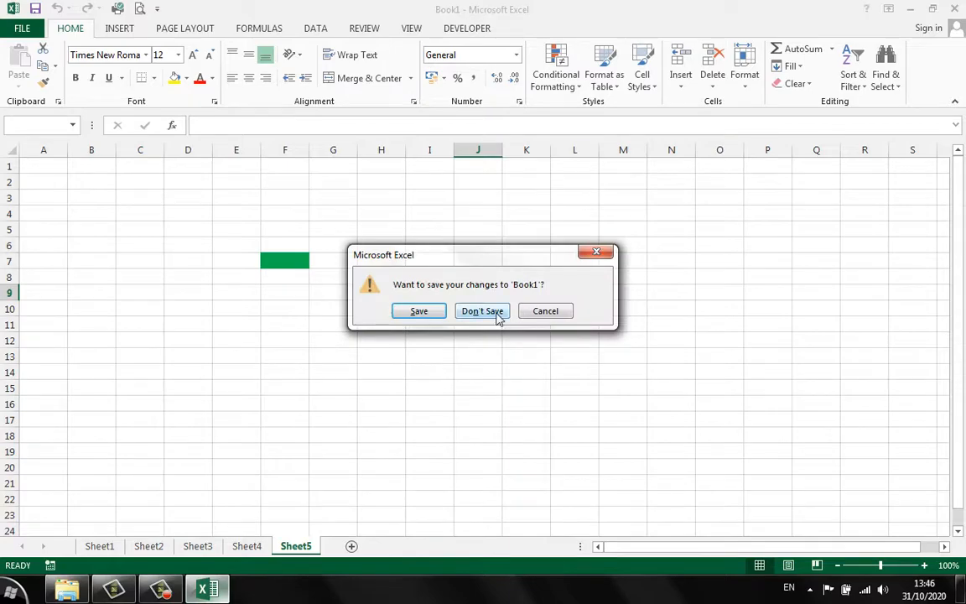
{"action": "left_click", "coordinate": [494, 311]}
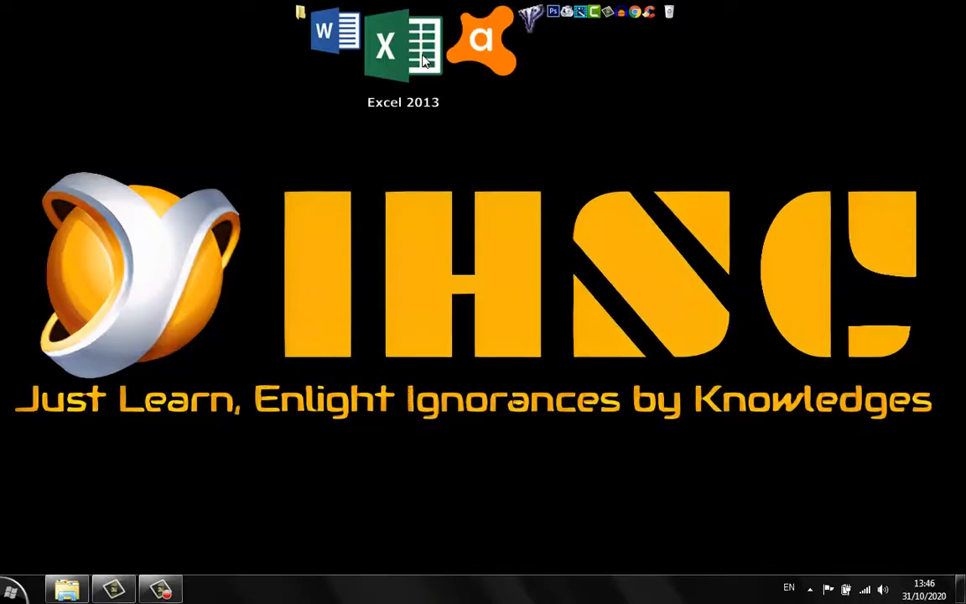
{"action": "mouse_move", "coordinate": [450, 7]}
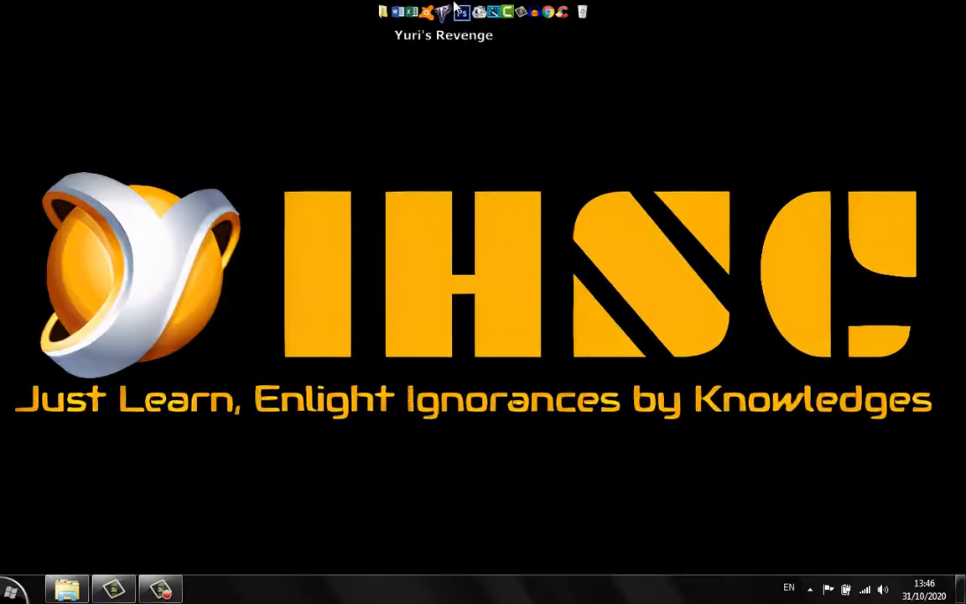
{"action": "left_click", "coordinate": [423, 50]}
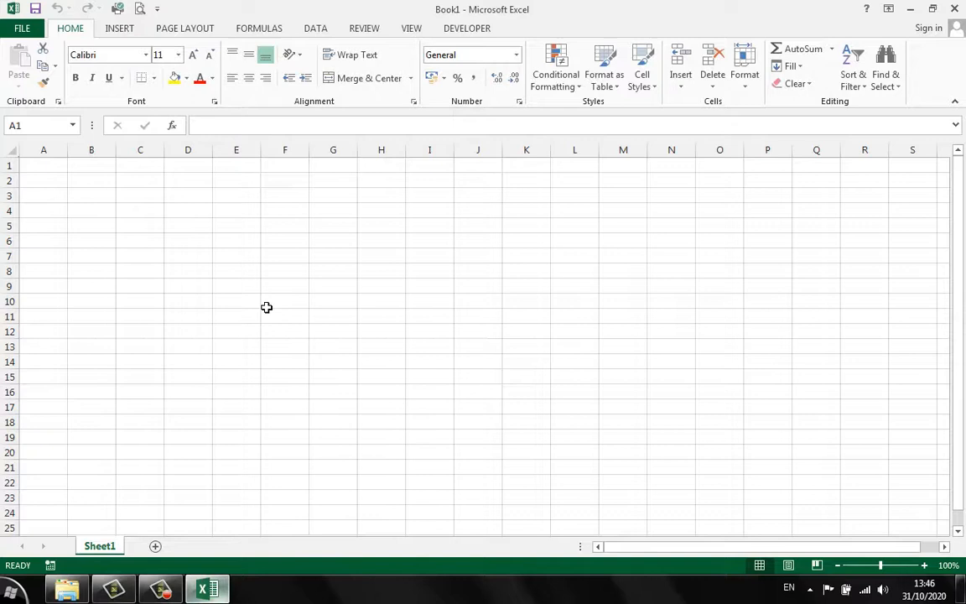
Check the cells of Sheet1 in the new workbook and its default font and font size
{"action": "left_click", "coordinate": [270, 303]}
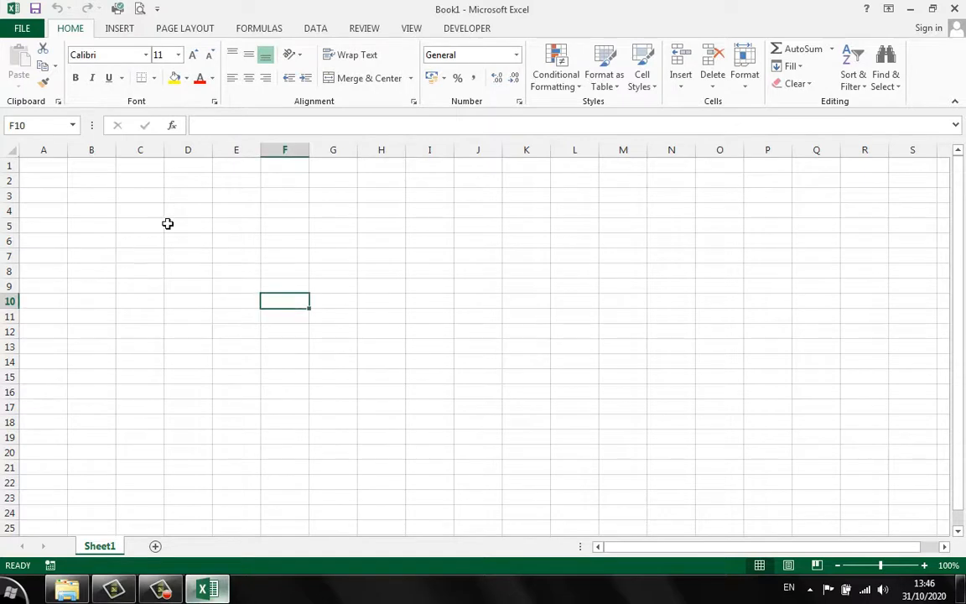
{"action": "left_click_drag", "start_coordinate": [90, 179], "coordinate": [571, 485]}
{"action": "left_click", "coordinate": [249, 260]}
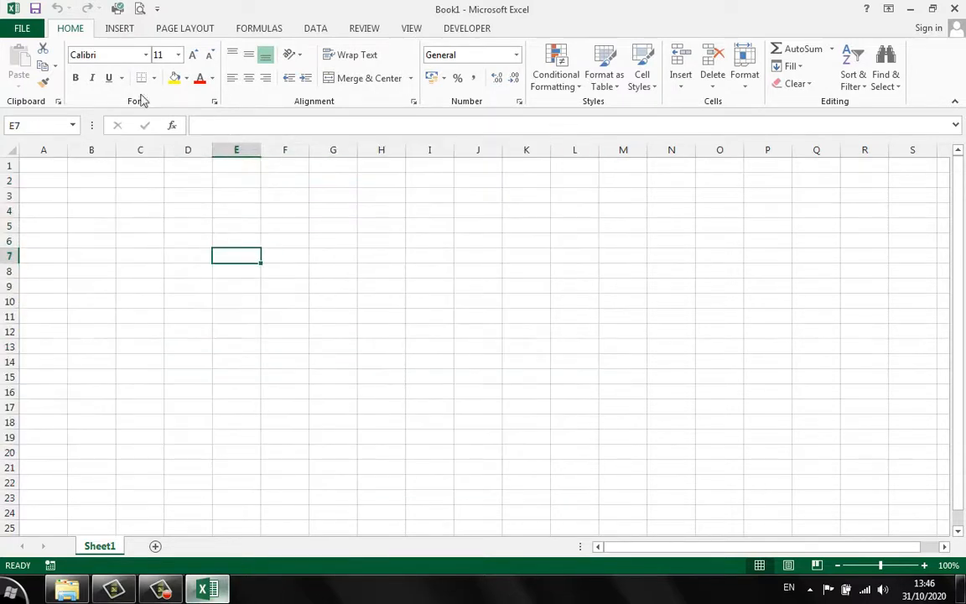
{"action": "left_click", "coordinate": [122, 65]}
{"action": "left_click", "coordinate": [158, 55]}
{"action": "left_click", "coordinate": [140, 195]}
Check the sheet's paper size and margins in the page setup without changing them, and close Excel
{"action": "left_click", "coordinate": [201, 28]}
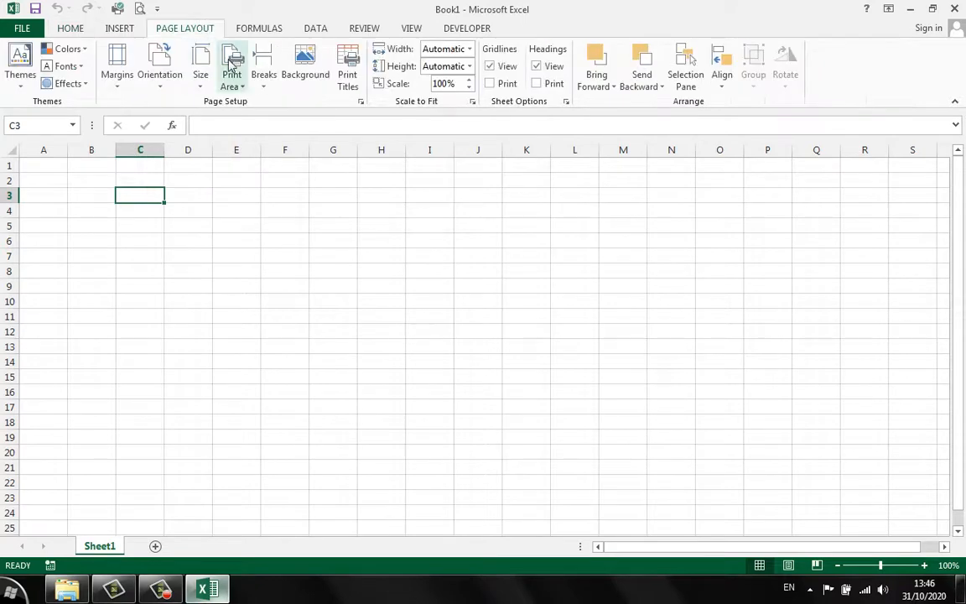
{"action": "left_click", "coordinate": [361, 102]}
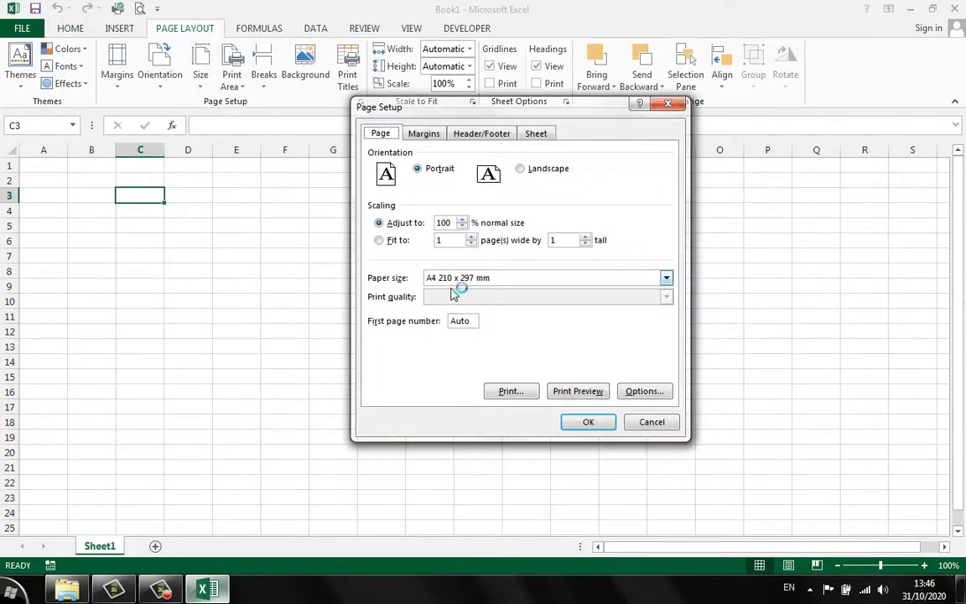
{"action": "left_click", "coordinate": [423, 134]}
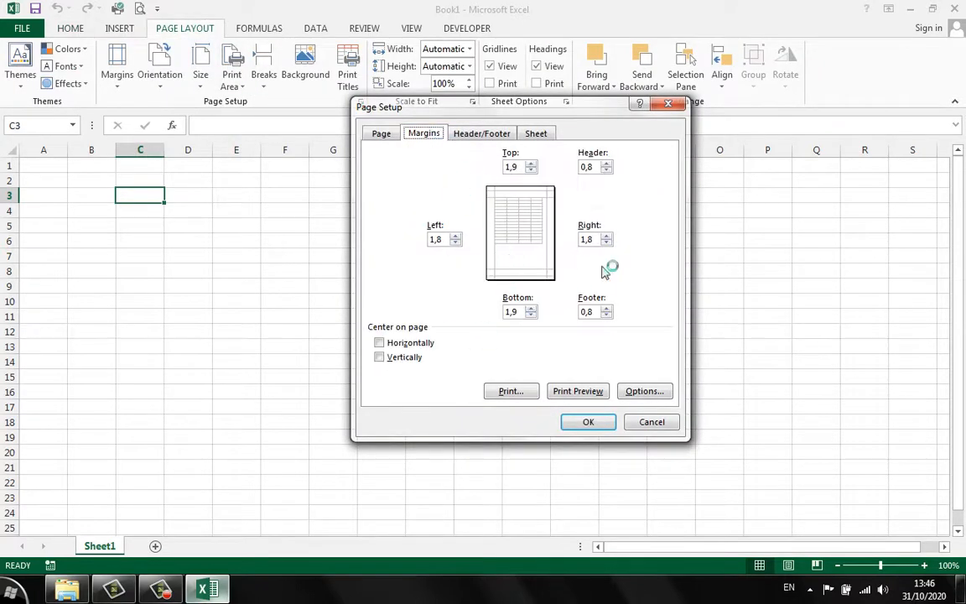
{"action": "left_click", "coordinate": [650, 422]}
{"action": "left_click", "coordinate": [337, 302]}
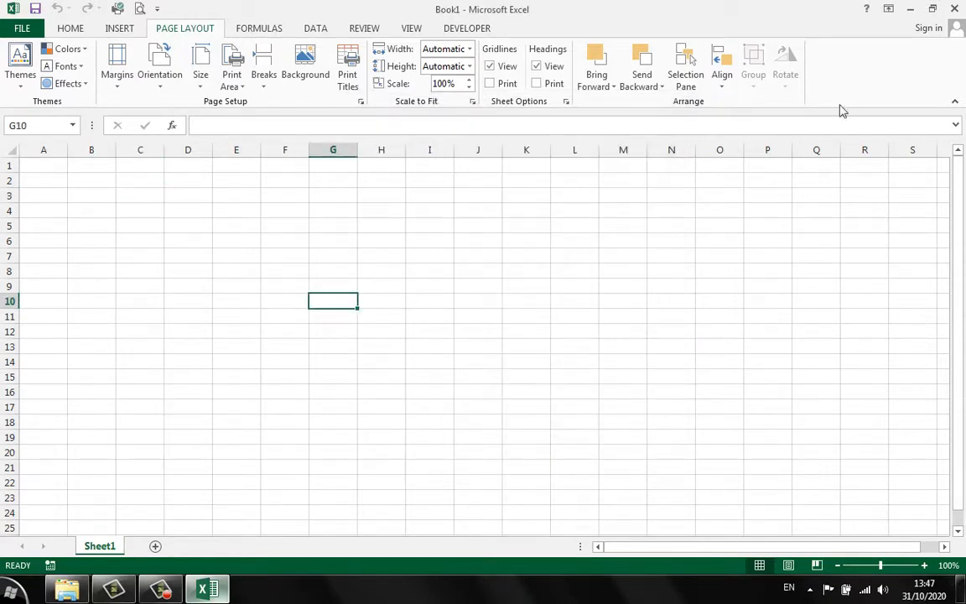
{"action": "left_click", "coordinate": [954, 15]}
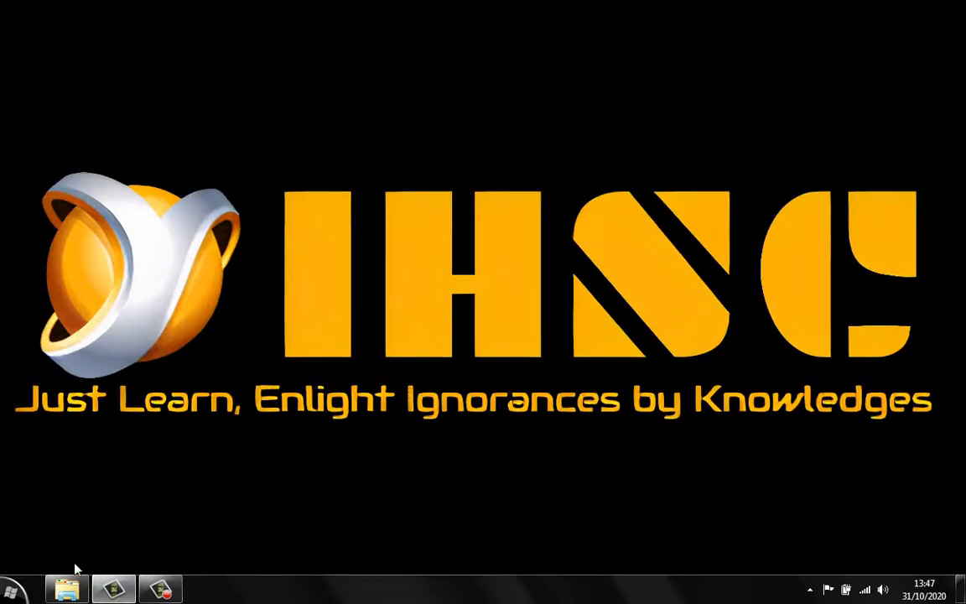
Switch to the File Explorer window showing Local Disk (C:) and open its folder and search options
{"action": "mouse_move", "coordinate": [71, 579]}
{"action": "left_click", "coordinate": [89, 541]}
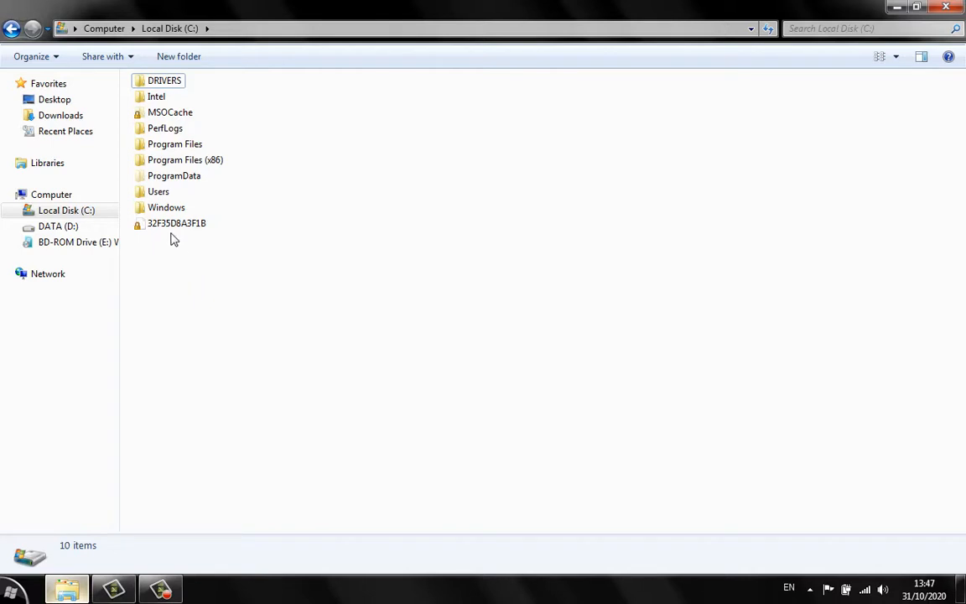
{"action": "left_click", "coordinate": [59, 59]}
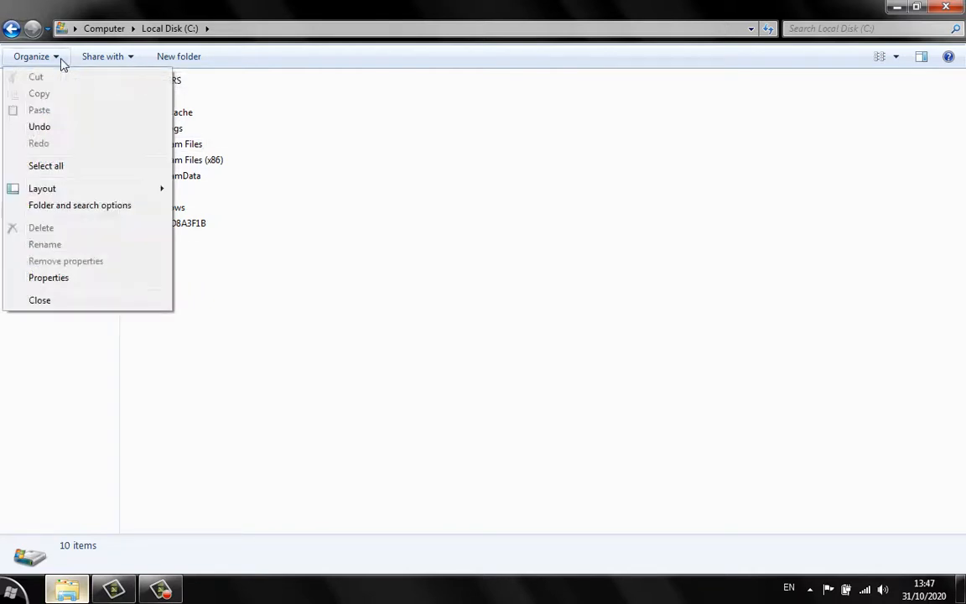
{"action": "left_click", "coordinate": [100, 208]}
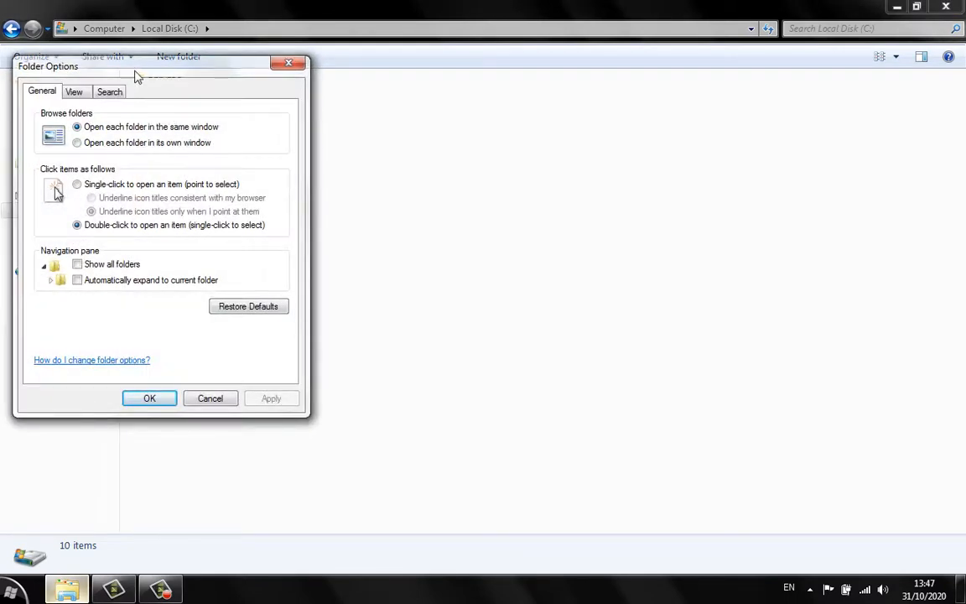
{"action": "left_click_drag", "start_coordinate": [136, 75], "coordinate": [307, 131]}
{"action": "key", "text": "alt+v"}
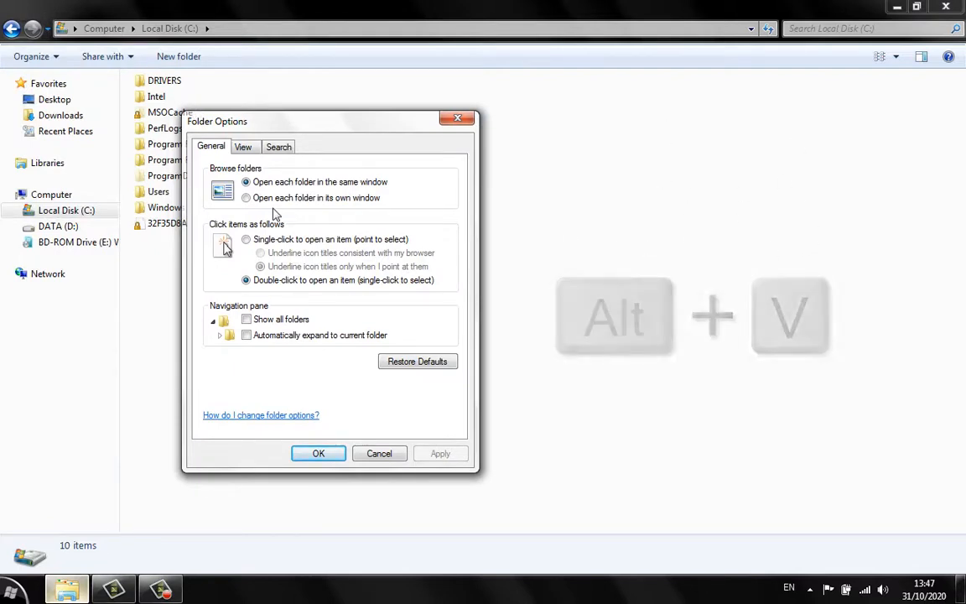
{"action": "key", "text": "y"}
{"action": "left_click_drag", "start_coordinate": [249, 121], "coordinate": [373, 96]}
{"action": "key", "text": "o"}
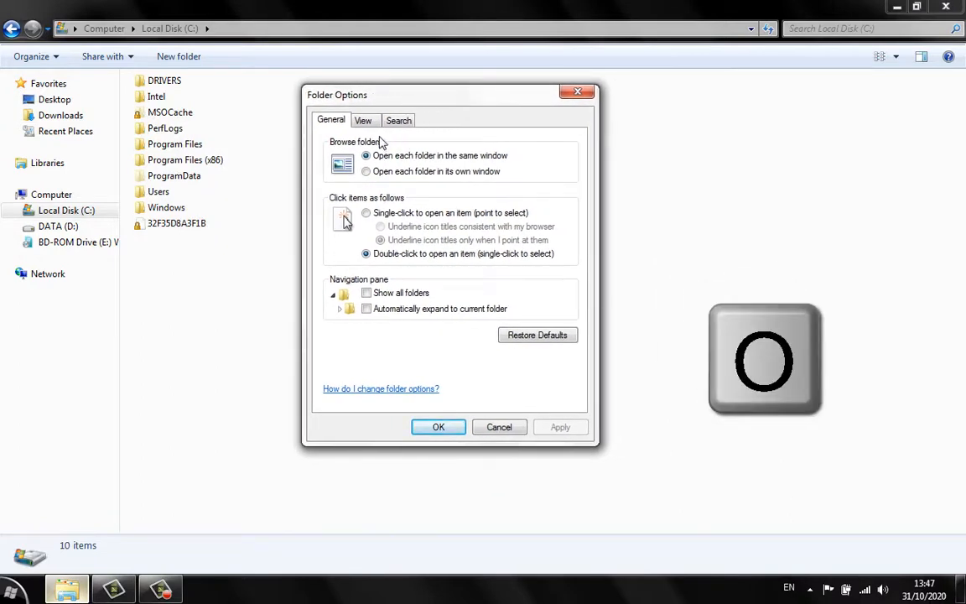
Set the folder view to "Don't show hidden files, folders, or drives" and apply it
{"action": "left_click", "coordinate": [365, 124]}
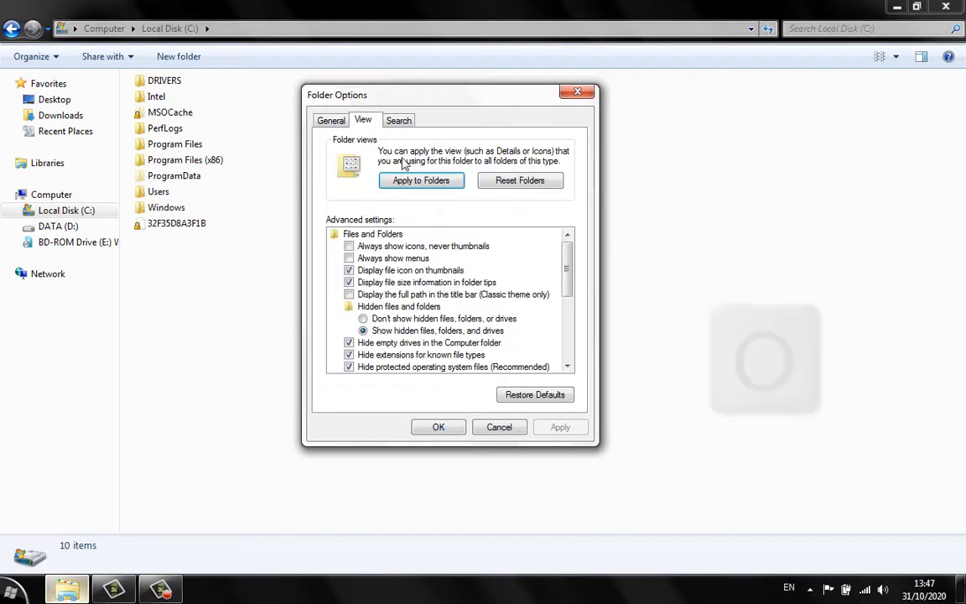
{"action": "left_click", "coordinate": [388, 320]}
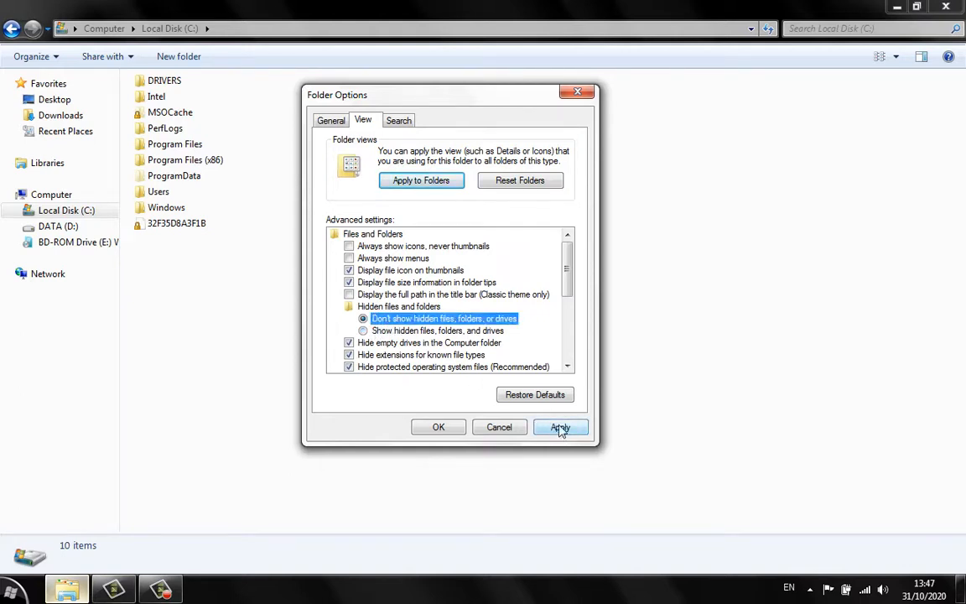
{"action": "left_click", "coordinate": [561, 428]}
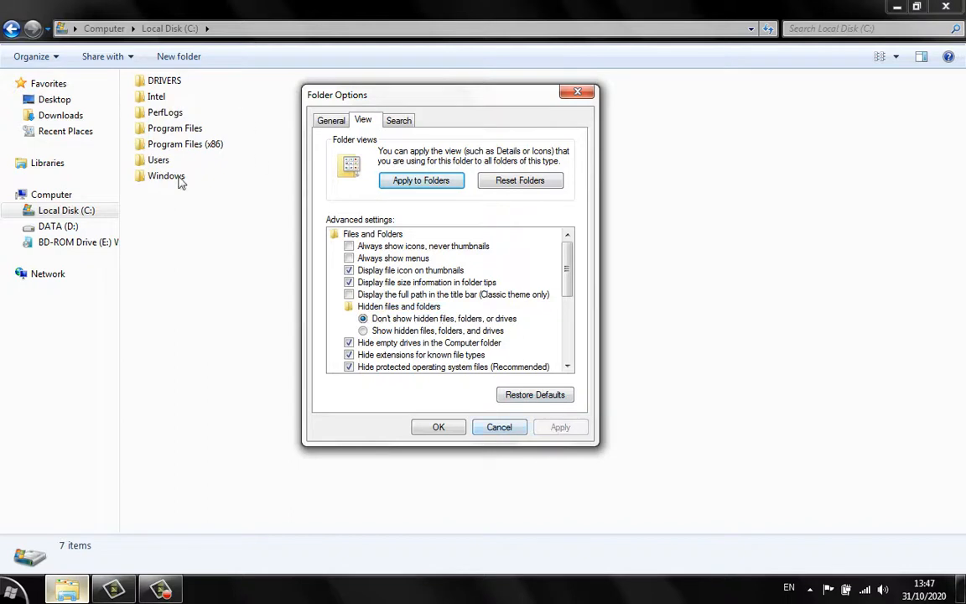
{"action": "left_click", "coordinate": [438, 428]}
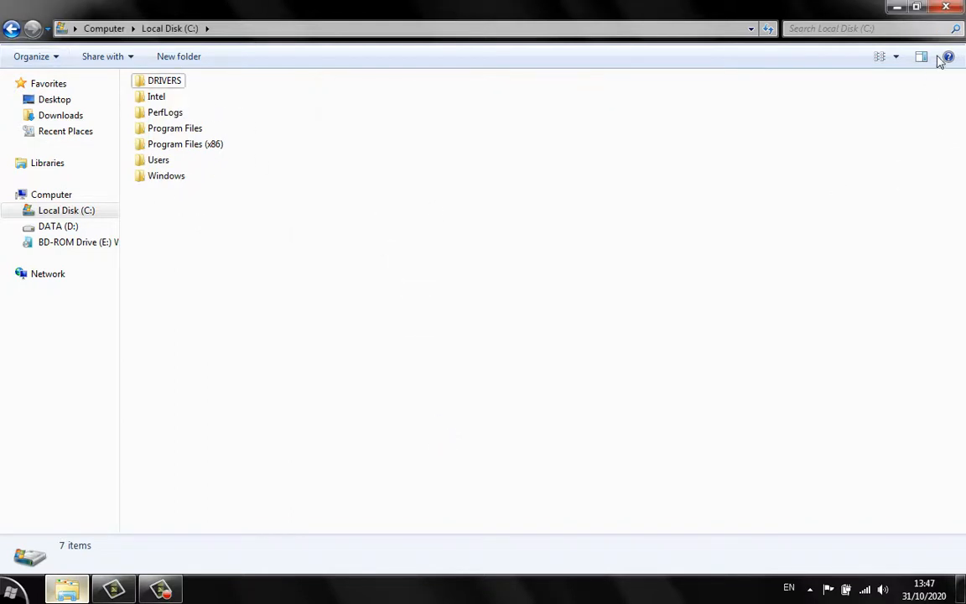
Close the Local Disk (C:) window and return to the desktop
{"action": "left_click", "coordinate": [946, 7]}
{"action": "right_click", "coordinate": [417, 163]}
{"action": "left_click", "coordinate": [493, 208]}
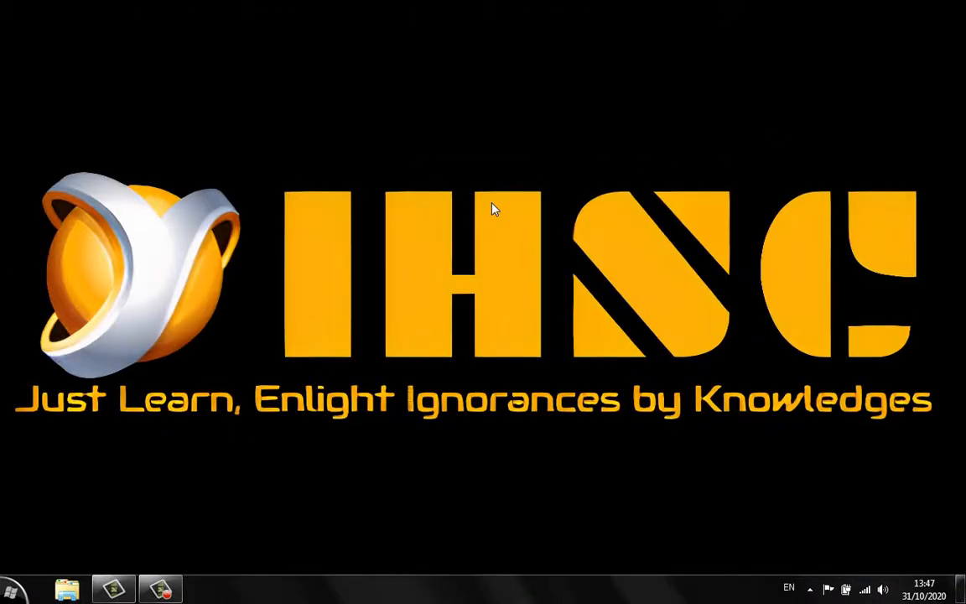